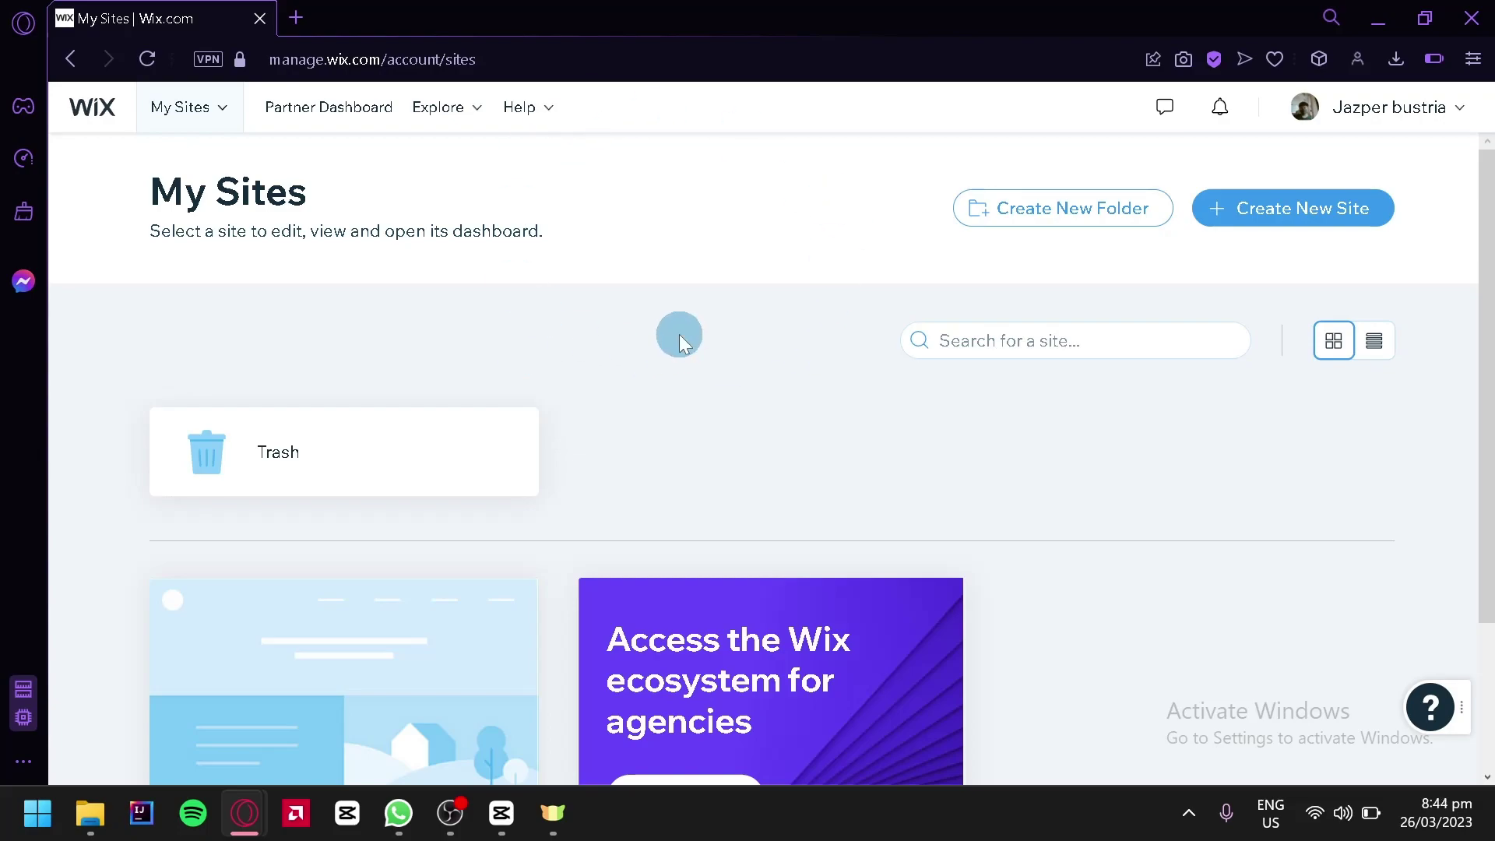
Start creating a new site and choose Wix as the platform.
{"action": "scroll", "coordinate": [695, 286], "scroll_direction": "down", "scroll_amount": 3}
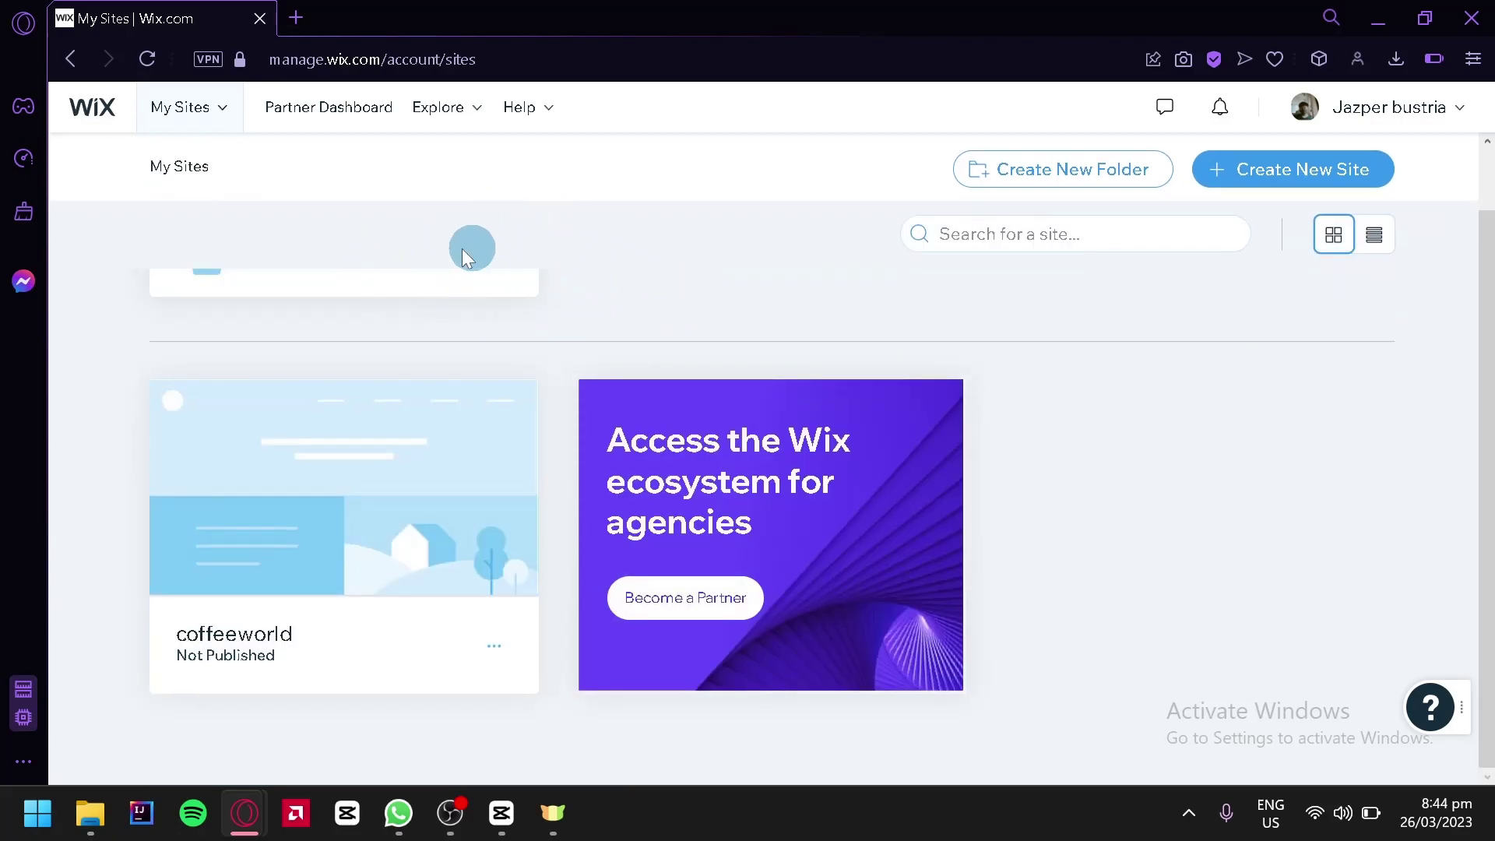
{"action": "left_click", "coordinate": [1266, 183]}
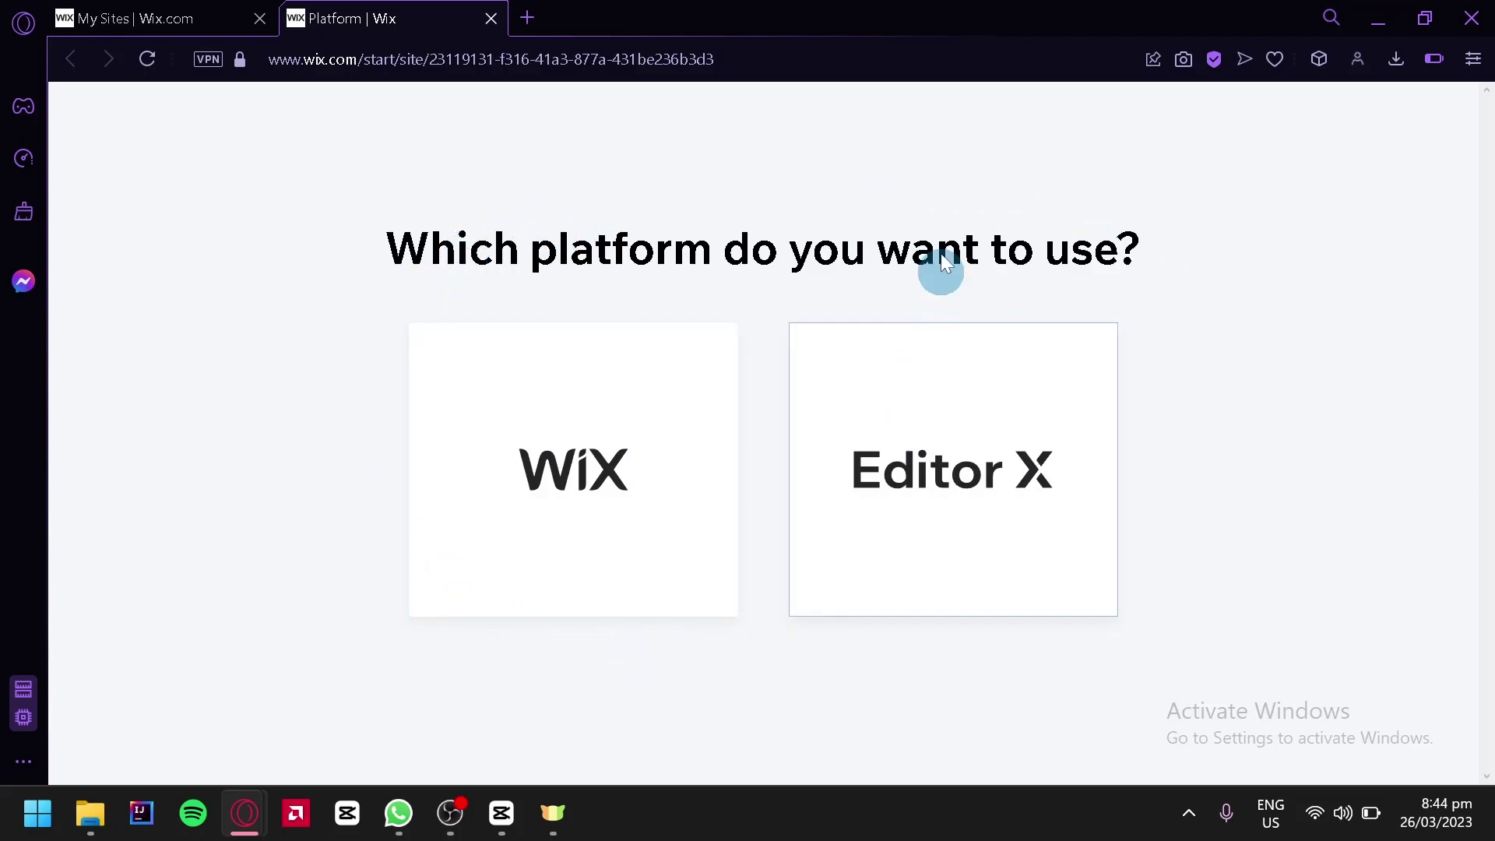
{"action": "left_click", "coordinate": [661, 348]}
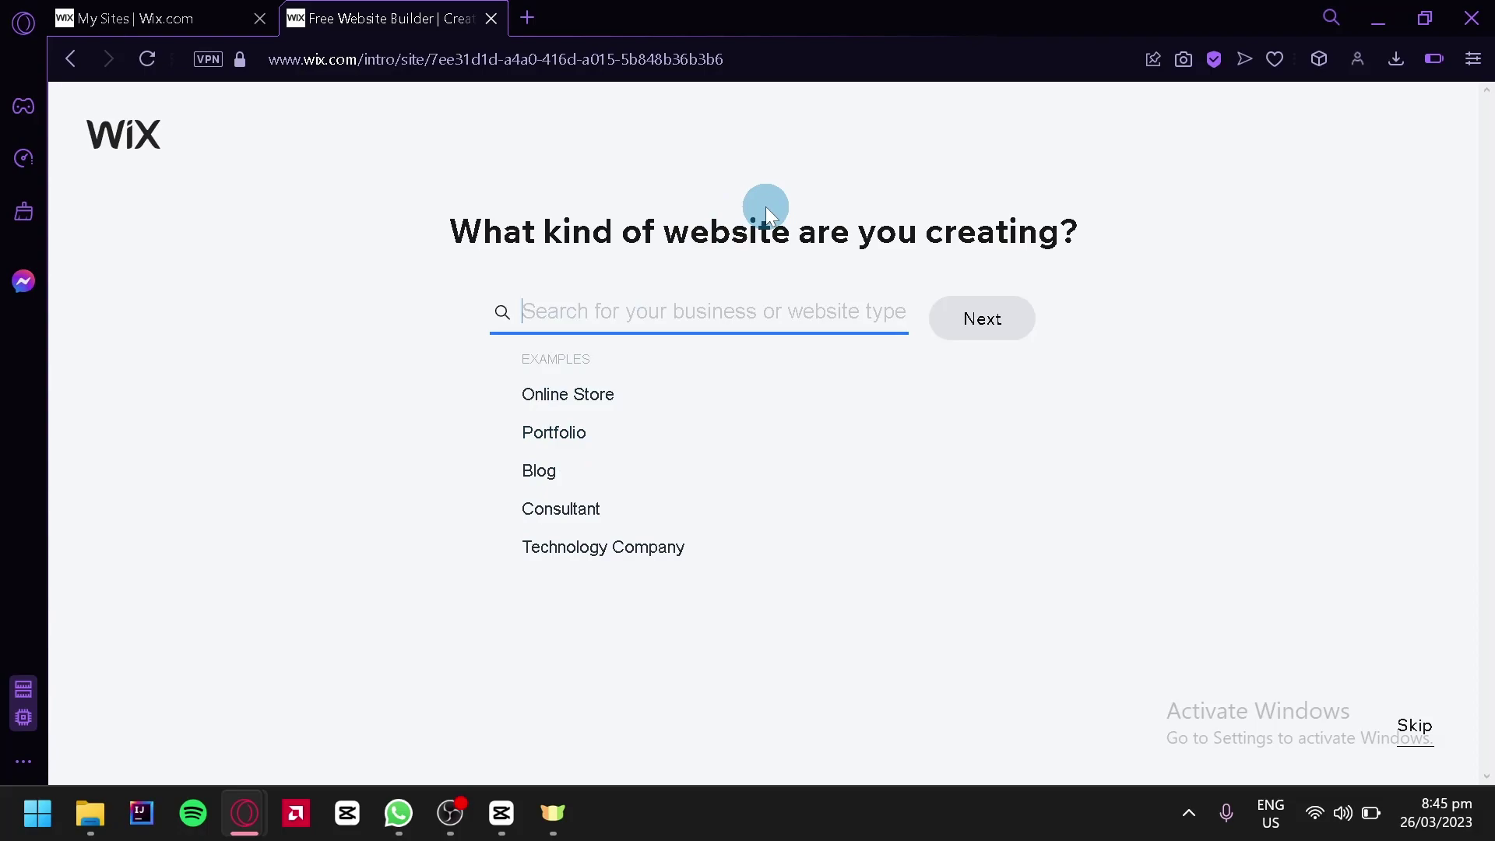
Set the kind of website to Portfolio, looking through the more specific portfolio types before continuing.
{"action": "left_click", "coordinate": [554, 433]}
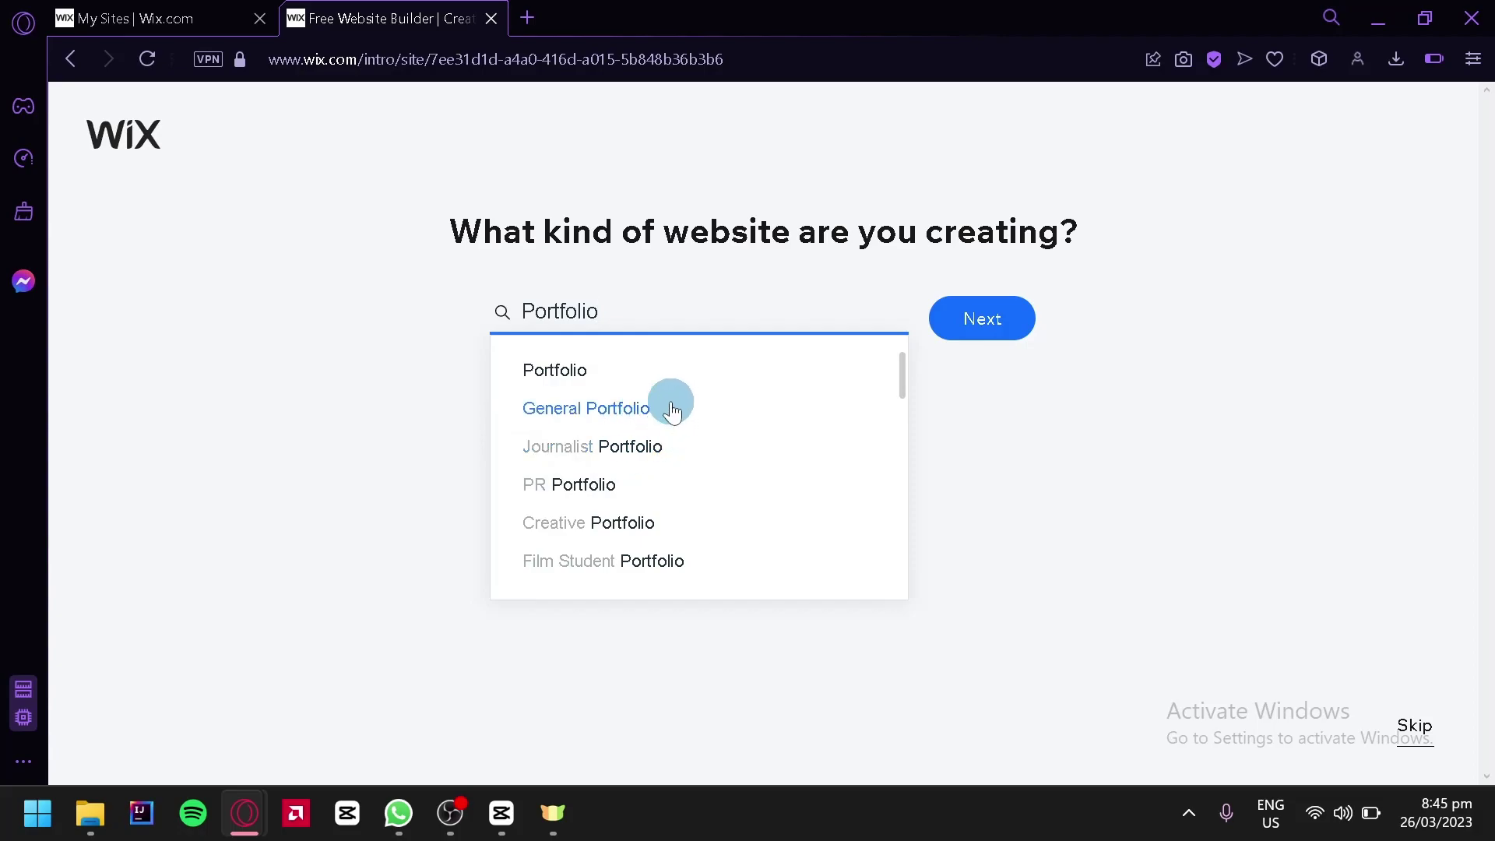
{"action": "scroll", "coordinate": [828, 431], "scroll_direction": "down", "scroll_amount": 5}
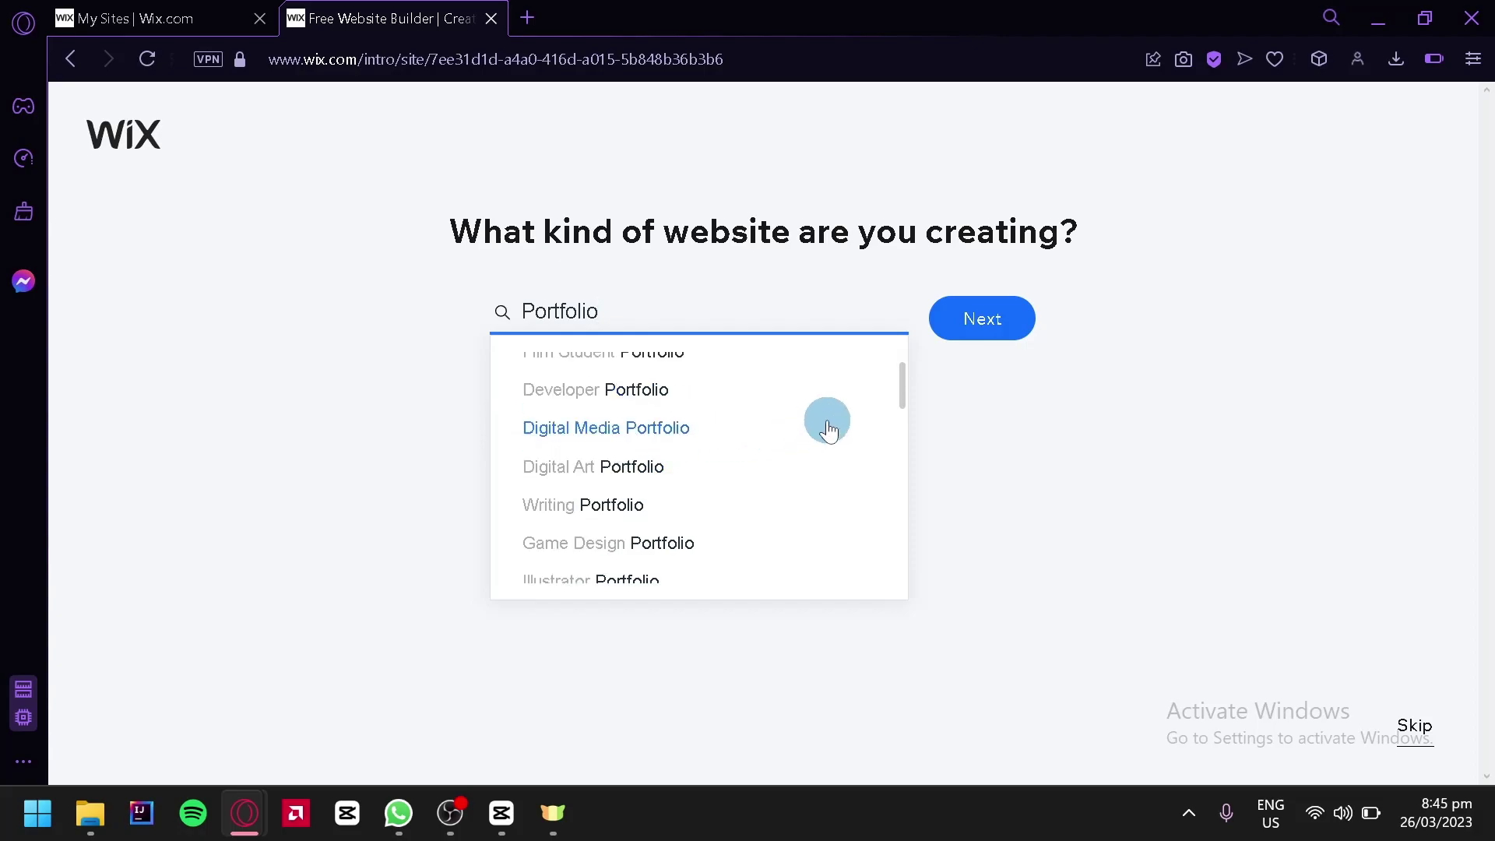
{"action": "scroll", "coordinate": [828, 431], "scroll_direction": "down", "scroll_amount": 3}
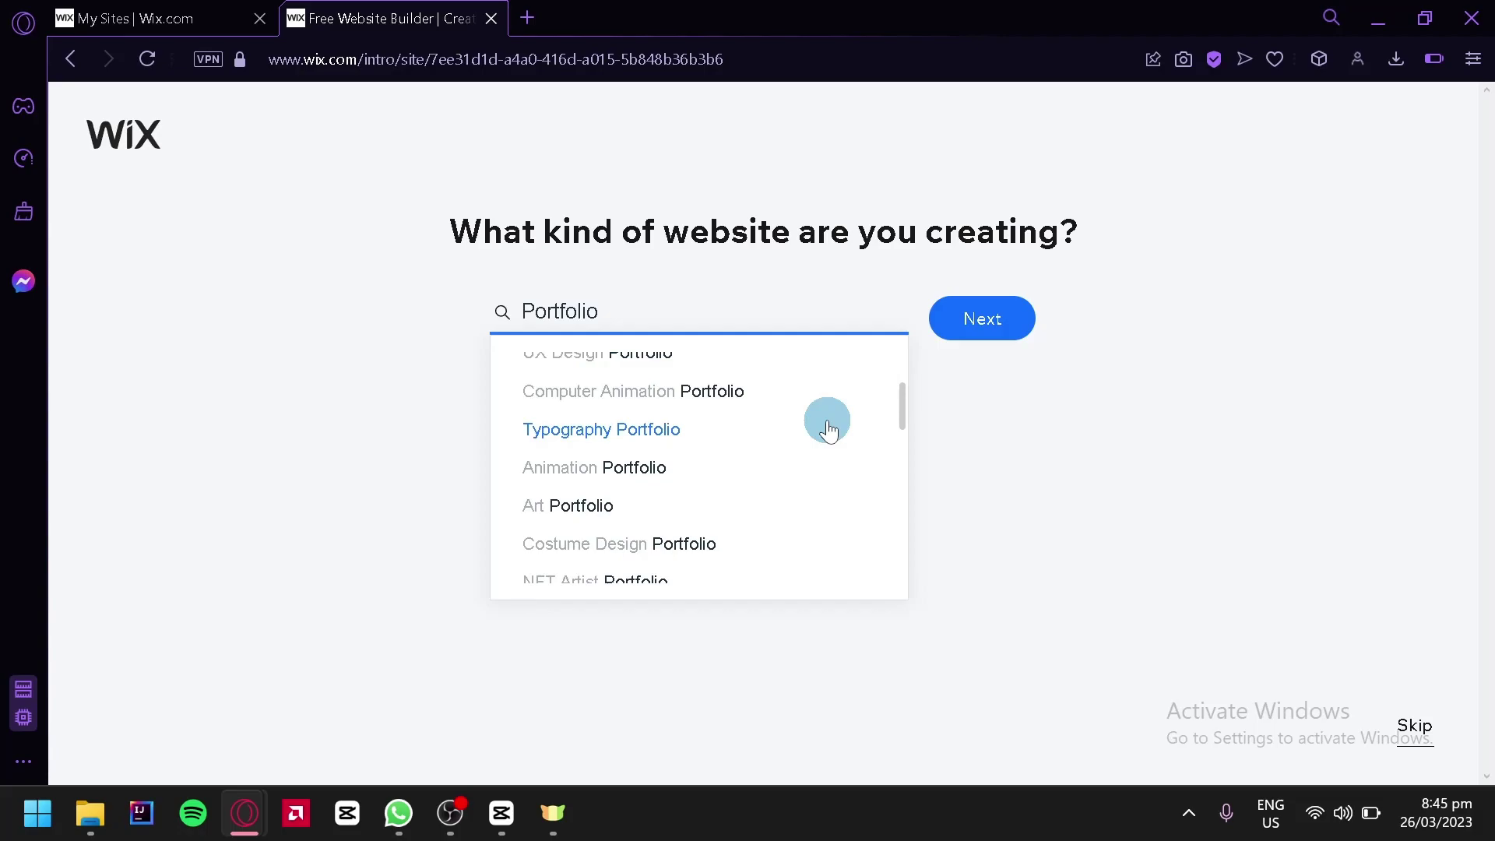
{"action": "scroll", "coordinate": [827, 427], "scroll_direction": "down", "scroll_amount": 3}
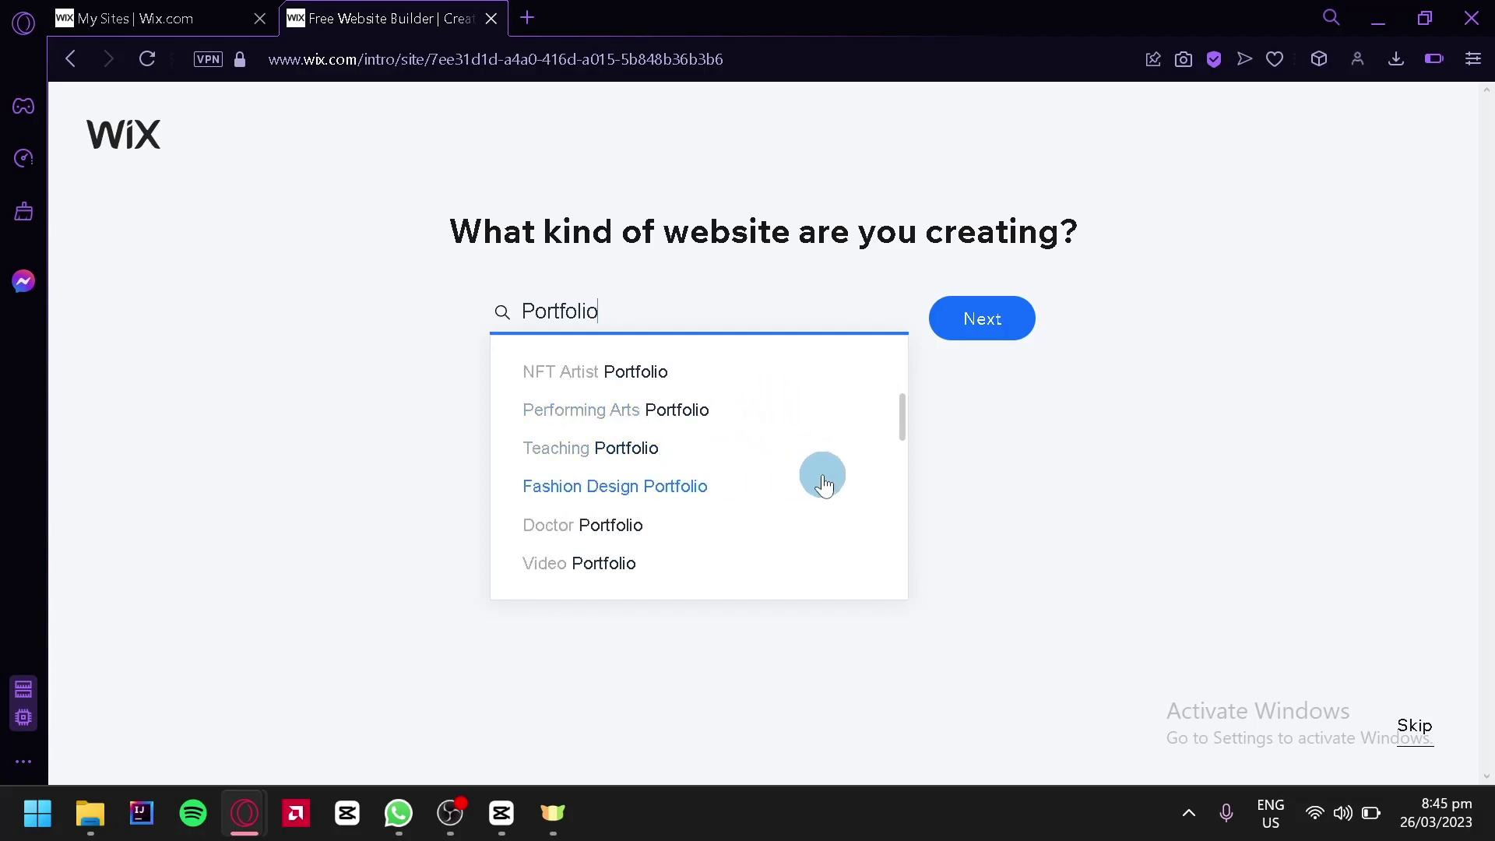
{"action": "scroll", "coordinate": [824, 485], "scroll_direction": "down", "scroll_amount": 3}
{"action": "scroll", "coordinate": [825, 486], "scroll_direction": "up", "scroll_amount": 3}
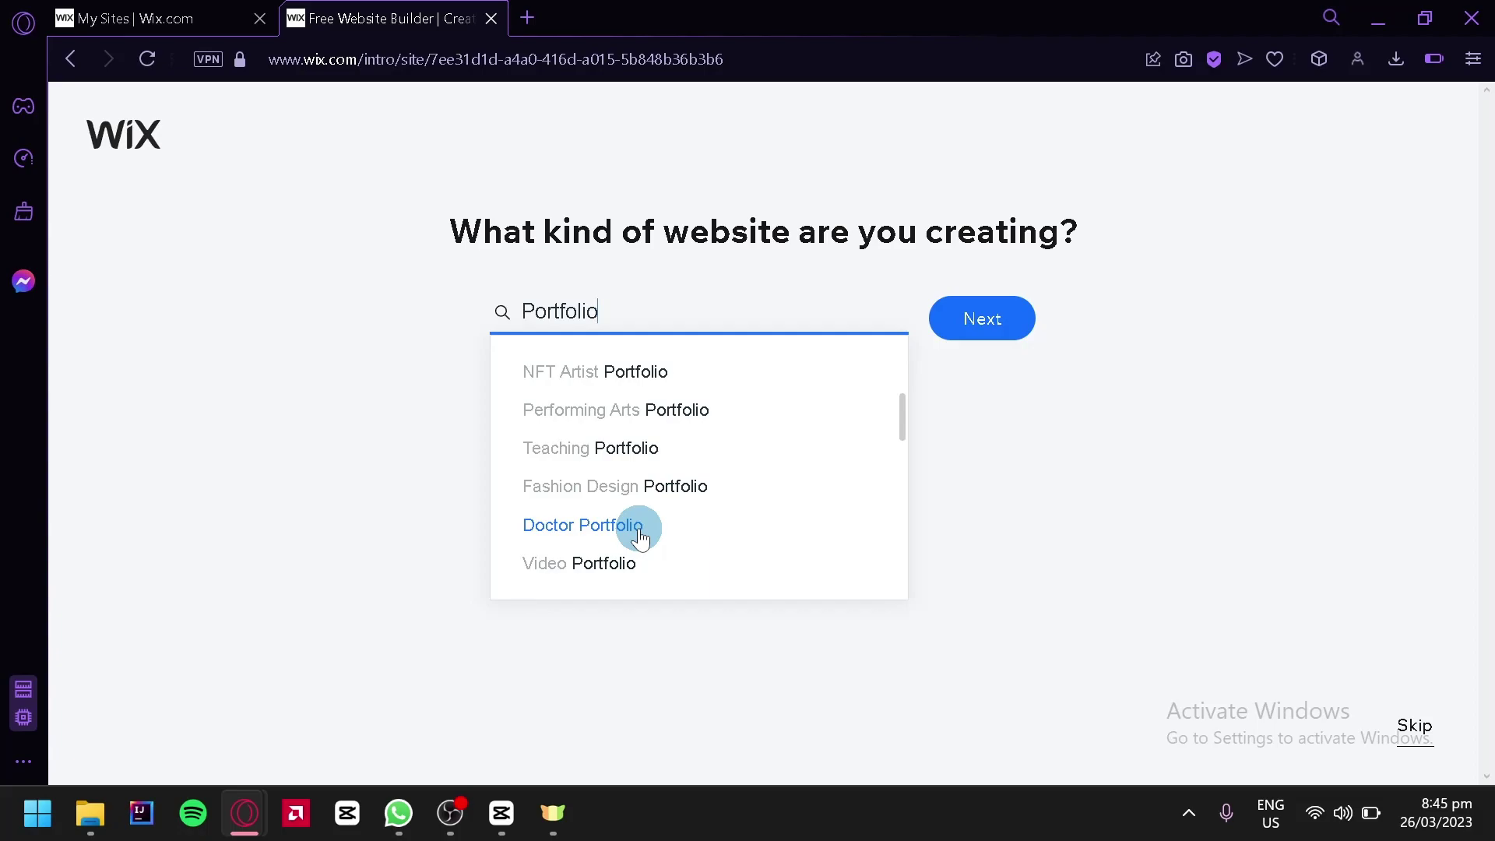
{"action": "scroll", "coordinate": [607, 444], "scroll_direction": "up", "scroll_amount": 3}
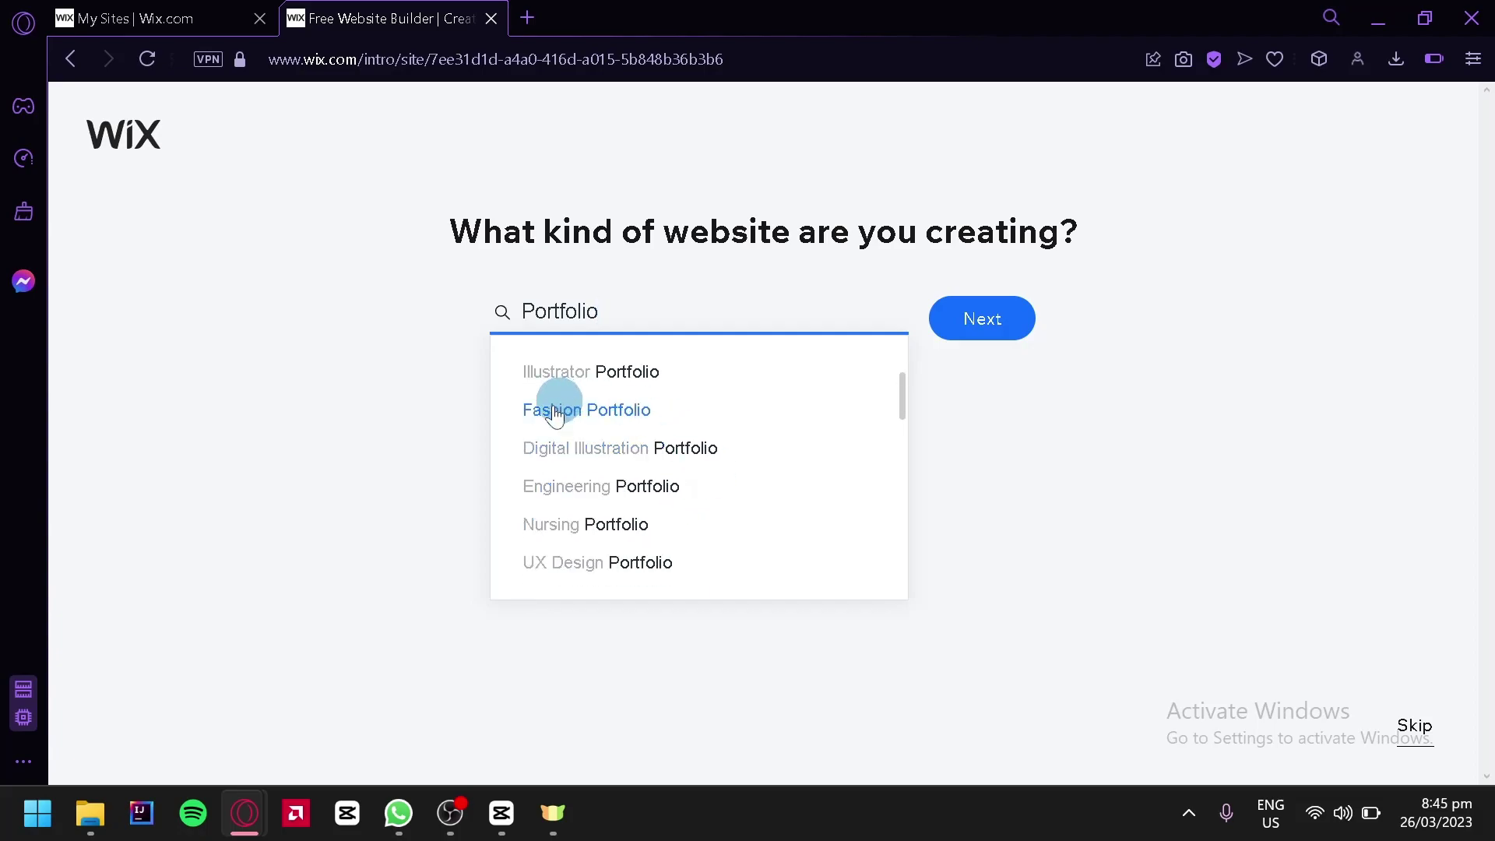
{"action": "scroll", "coordinate": [739, 456], "scroll_direction": "up", "scroll_amount": 3}
{"action": "scroll", "coordinate": [776, 473], "scroll_direction": "up", "scroll_amount": 3}
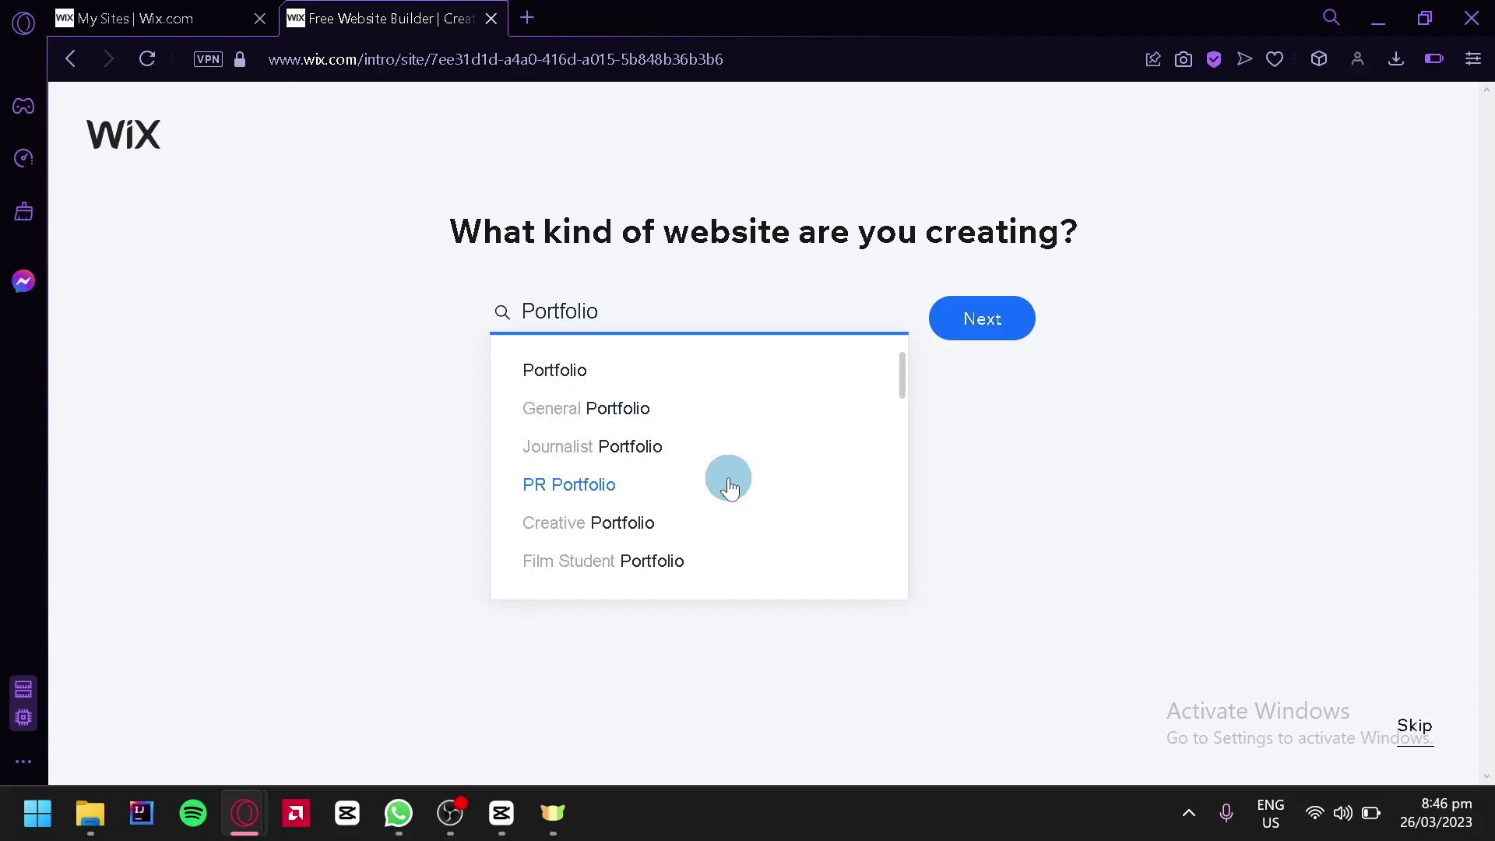
{"action": "left_click", "coordinate": [1003, 329]}
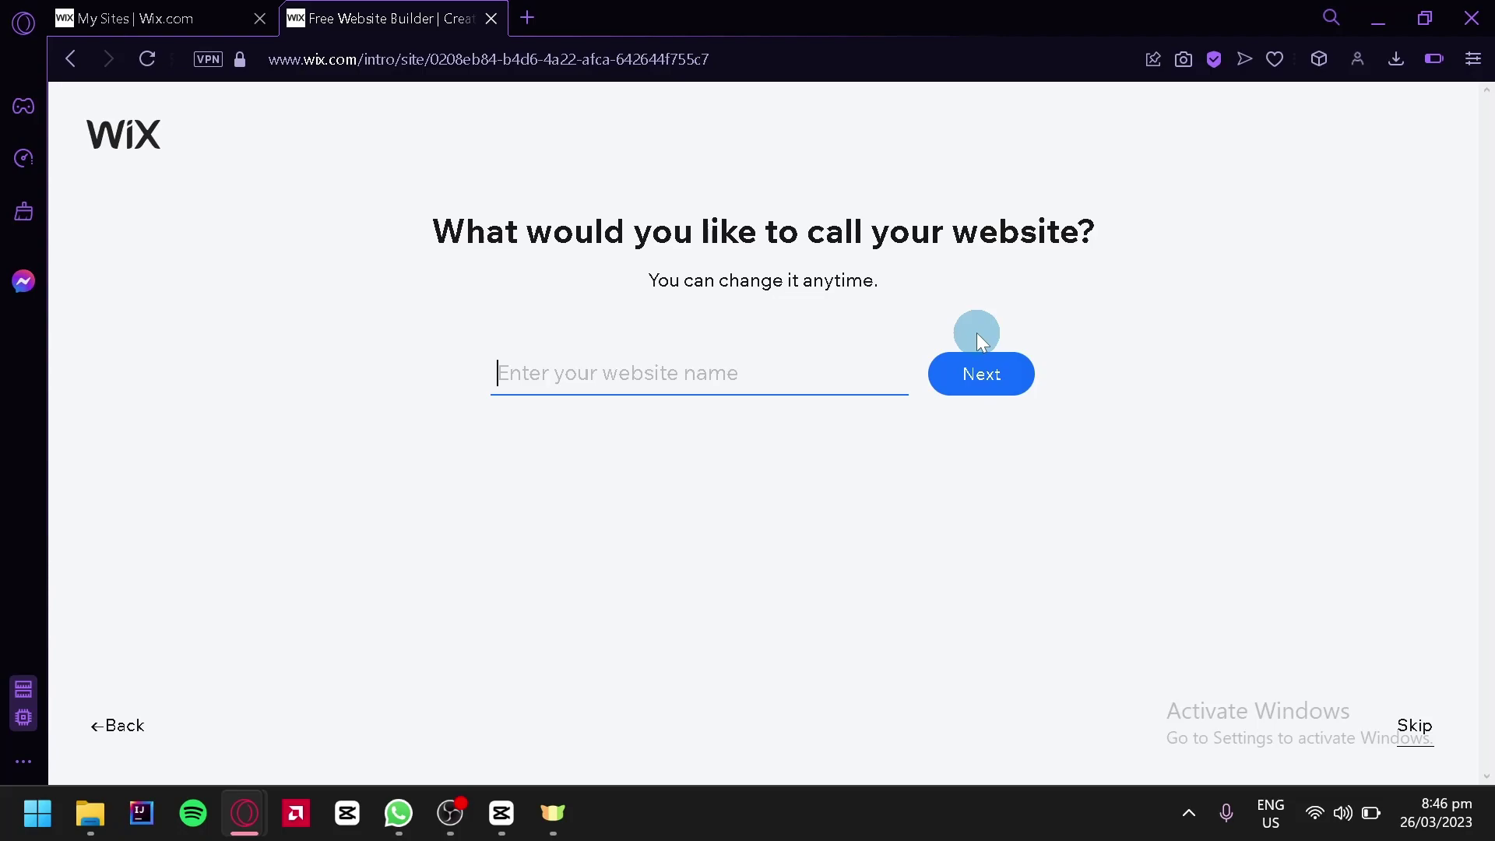
Name the website "Testing" and continue past the features list with only the built-in Portfolio.
{"action": "type", "text": "Testing"}
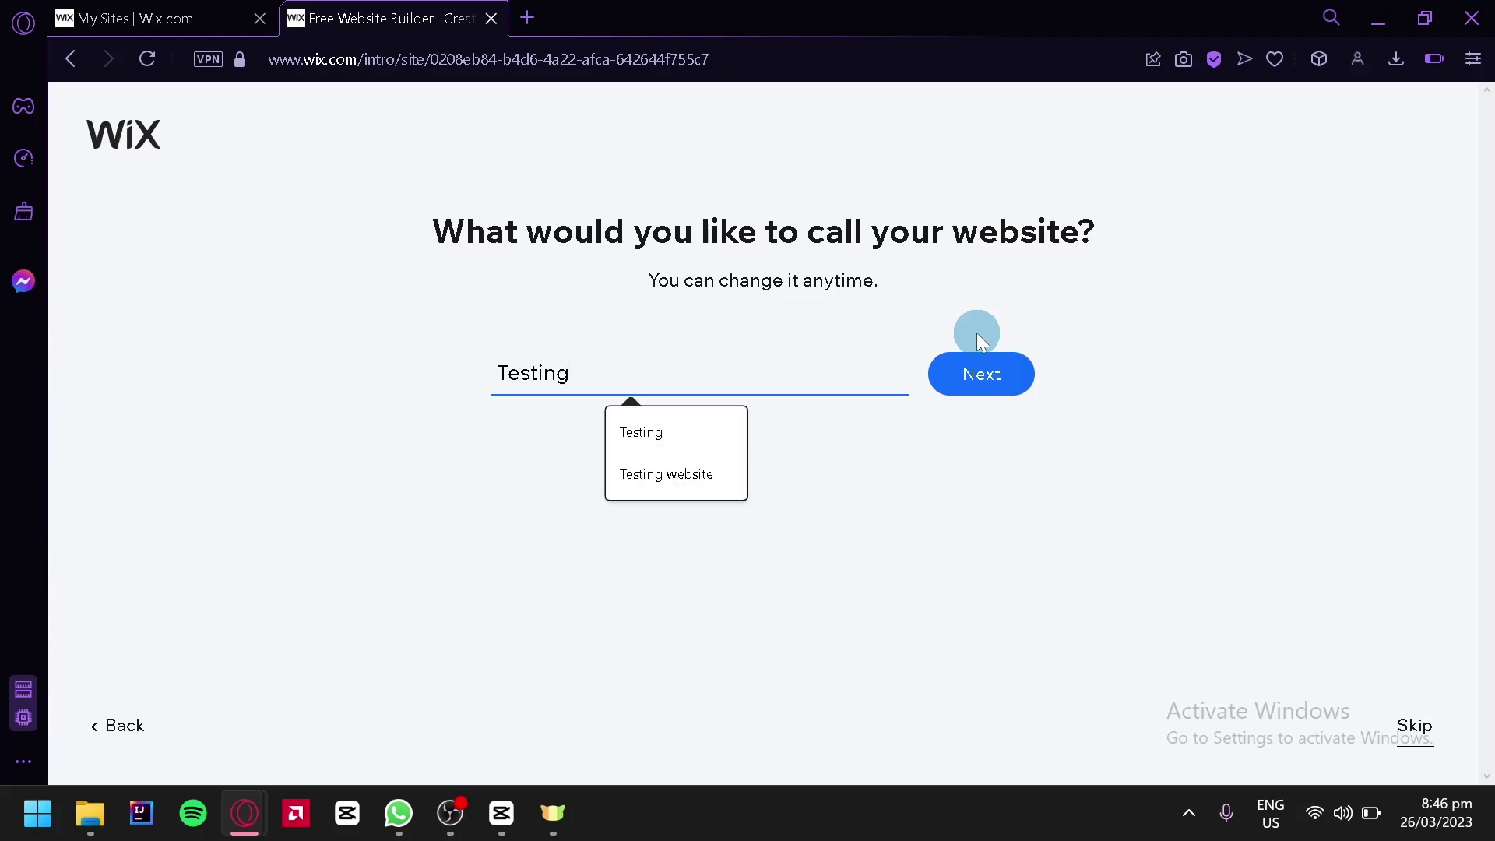
{"action": "left_click", "coordinate": [994, 377]}
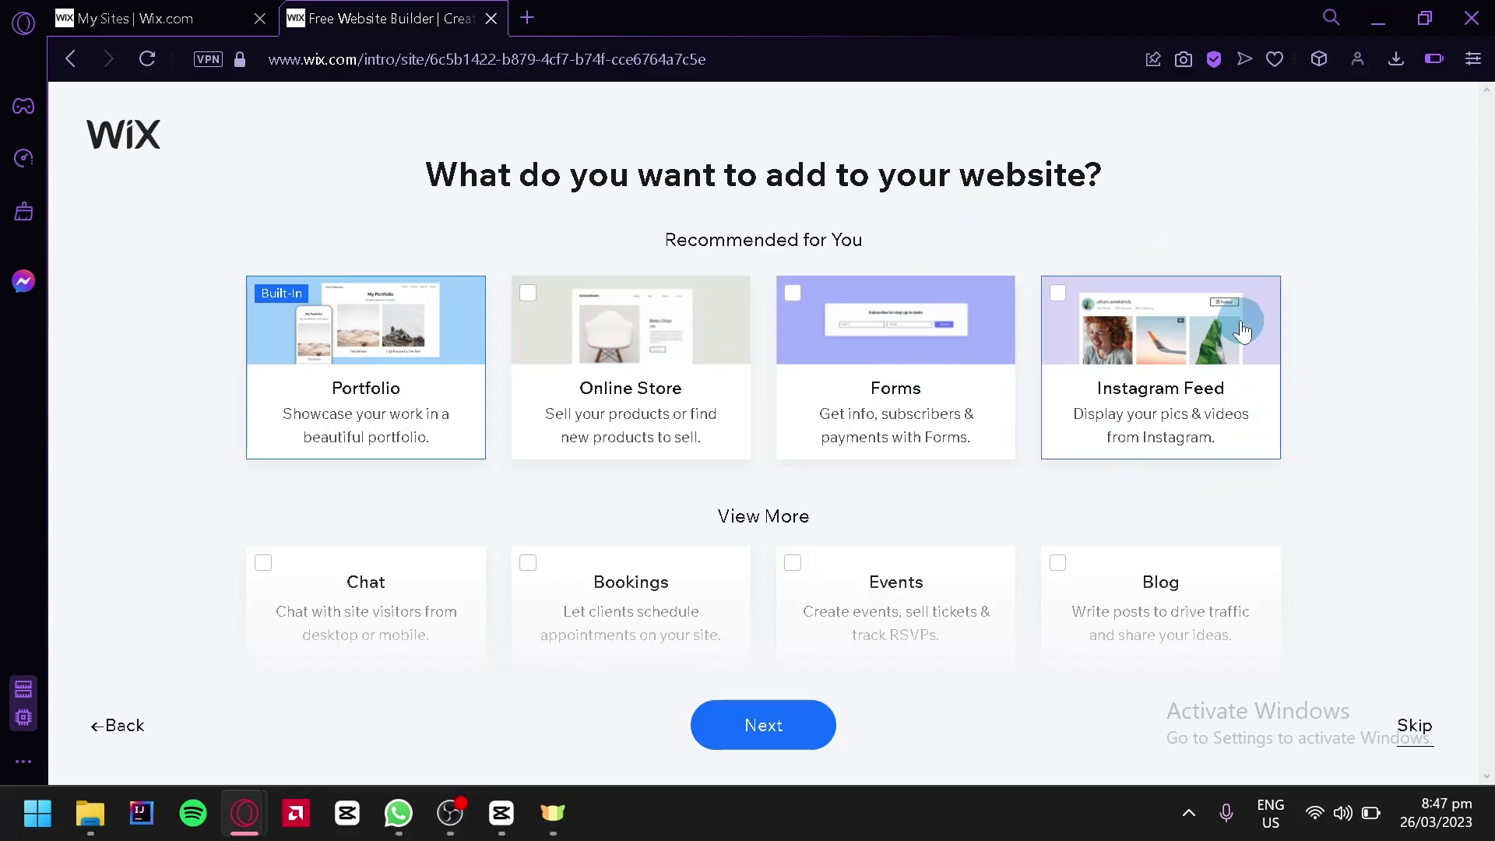
{"action": "scroll", "coordinate": [1339, 362], "scroll_direction": "down", "scroll_amount": 4}
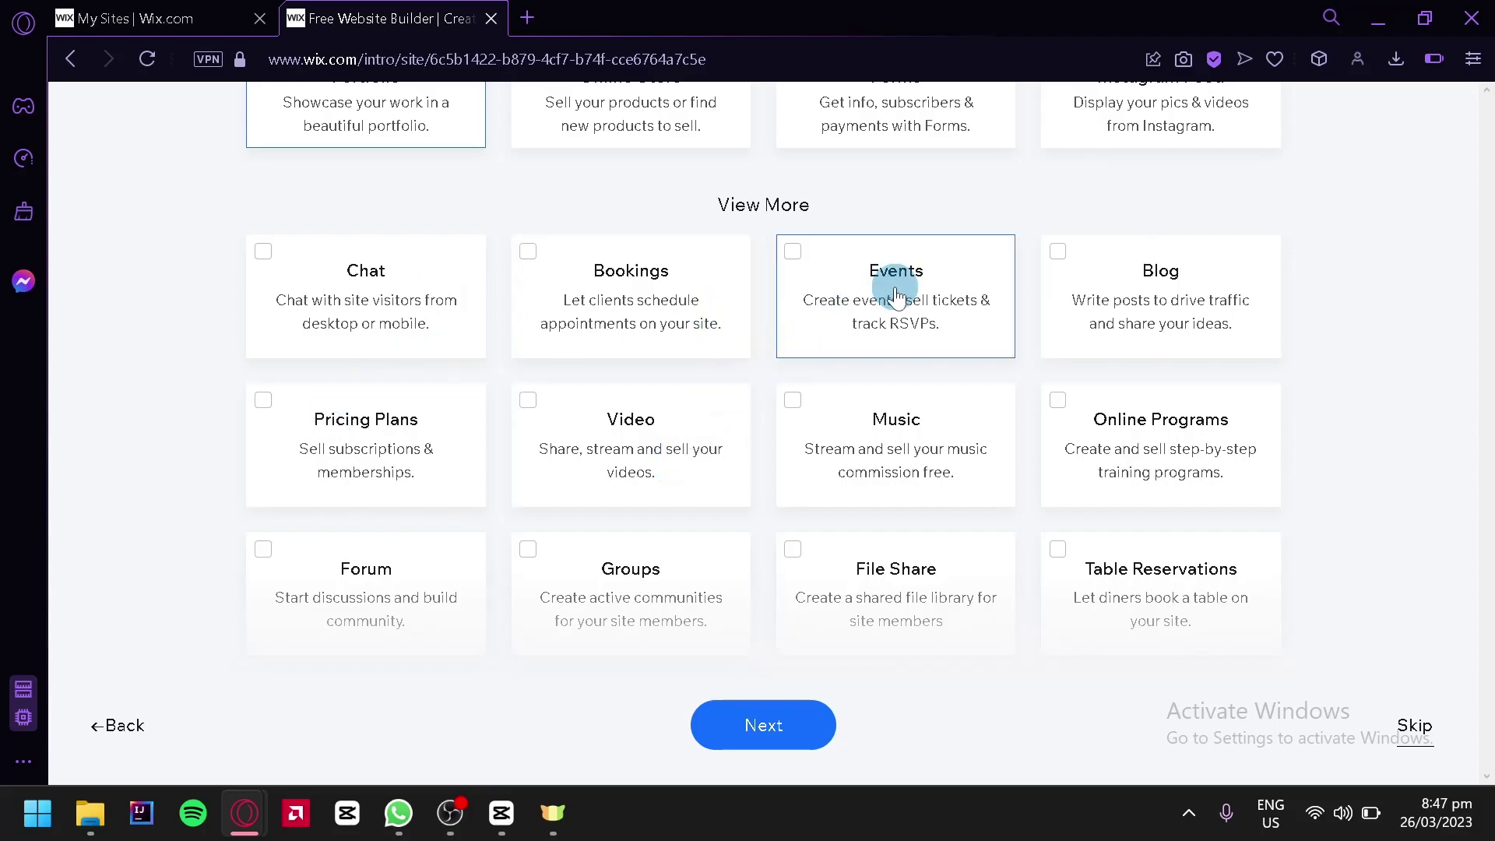
{"action": "scroll", "coordinate": [1106, 487], "scroll_direction": "down", "scroll_amount": 2}
{"action": "scroll", "coordinate": [1323, 514], "scroll_direction": "up", "scroll_amount": 2}
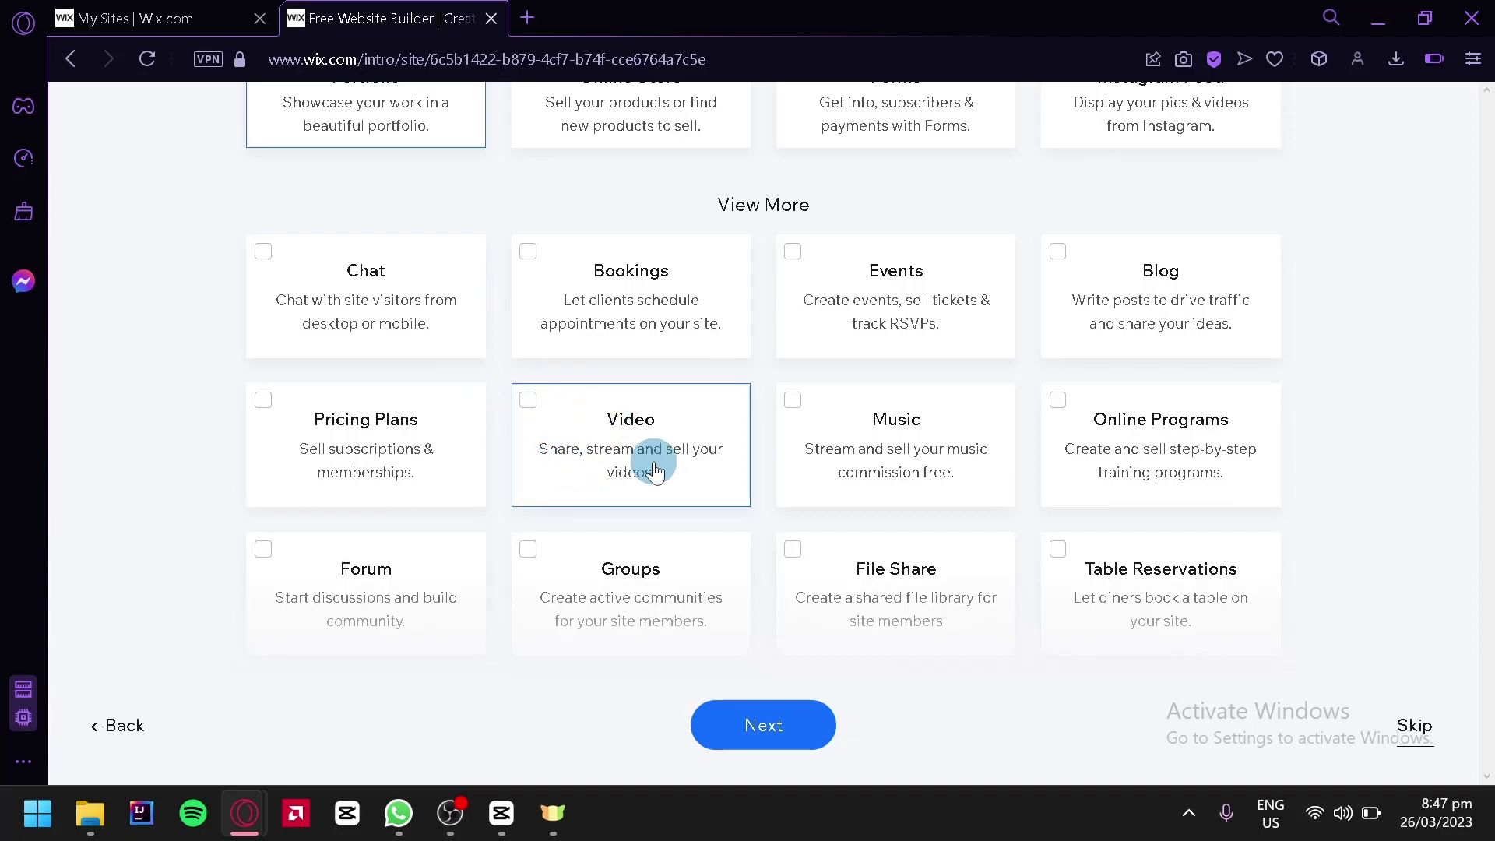
{"action": "scroll", "coordinate": [654, 470], "scroll_direction": "up", "scroll_amount": 4}
{"action": "scroll", "coordinate": [704, 520], "scroll_direction": "down", "scroll_amount": 2}
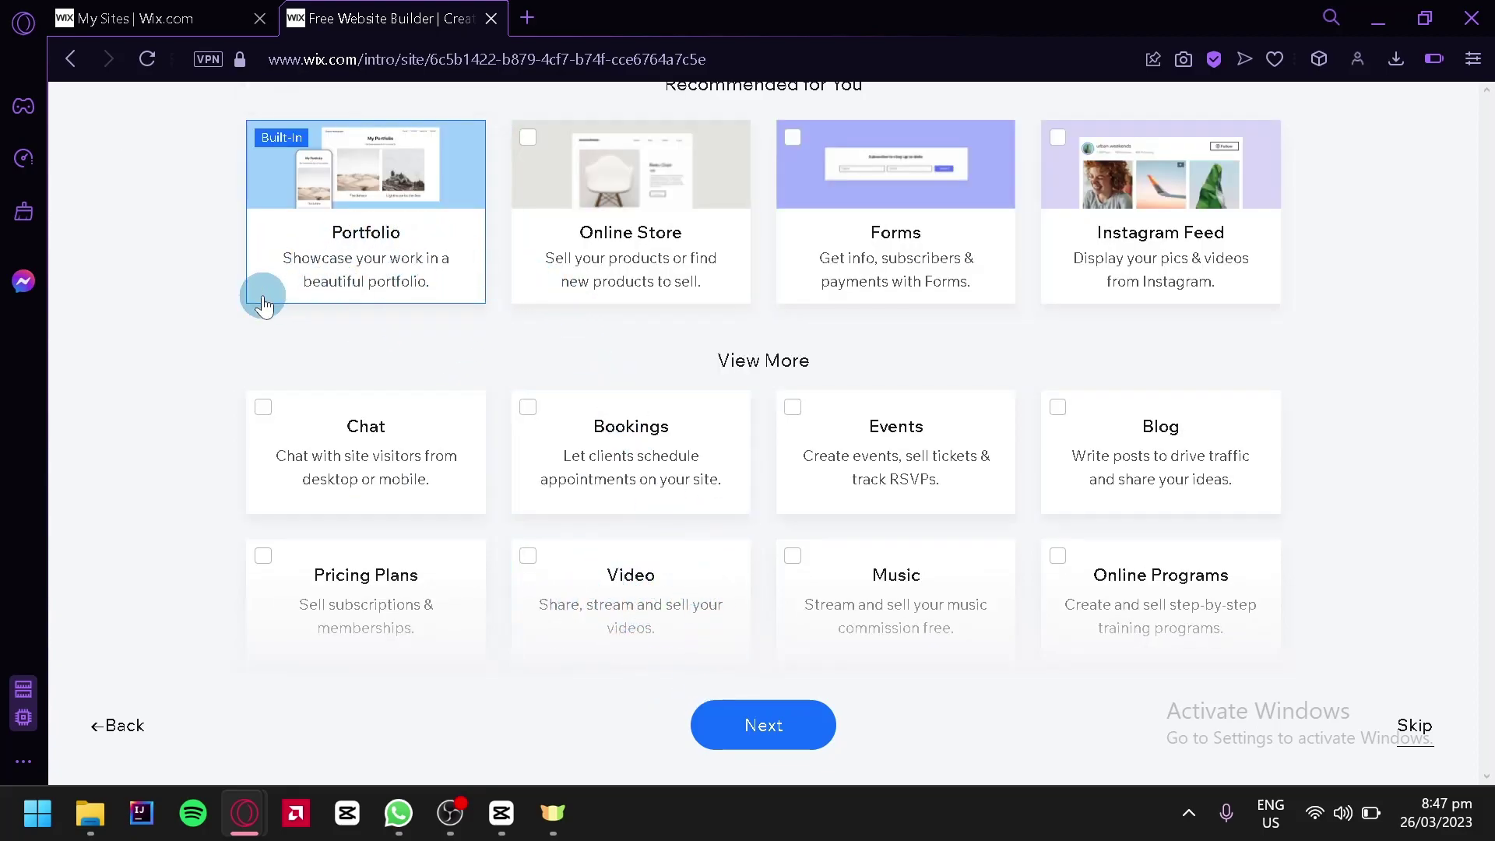
{"action": "scroll", "coordinate": [475, 584], "scroll_direction": "down", "scroll_amount": 4}
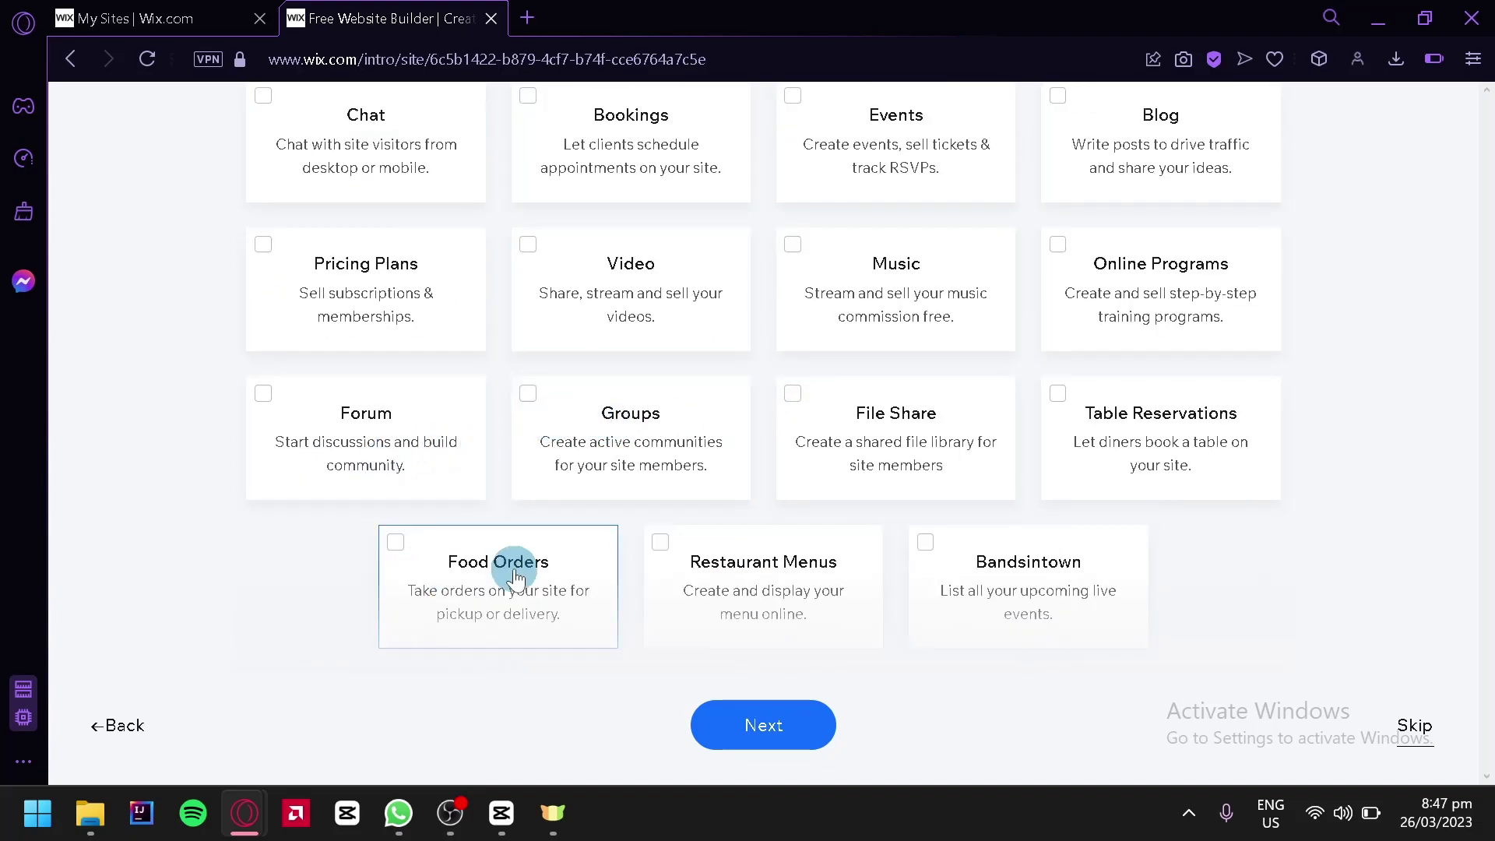
{"action": "scroll", "coordinate": [561, 346], "scroll_direction": "up", "scroll_amount": 4}
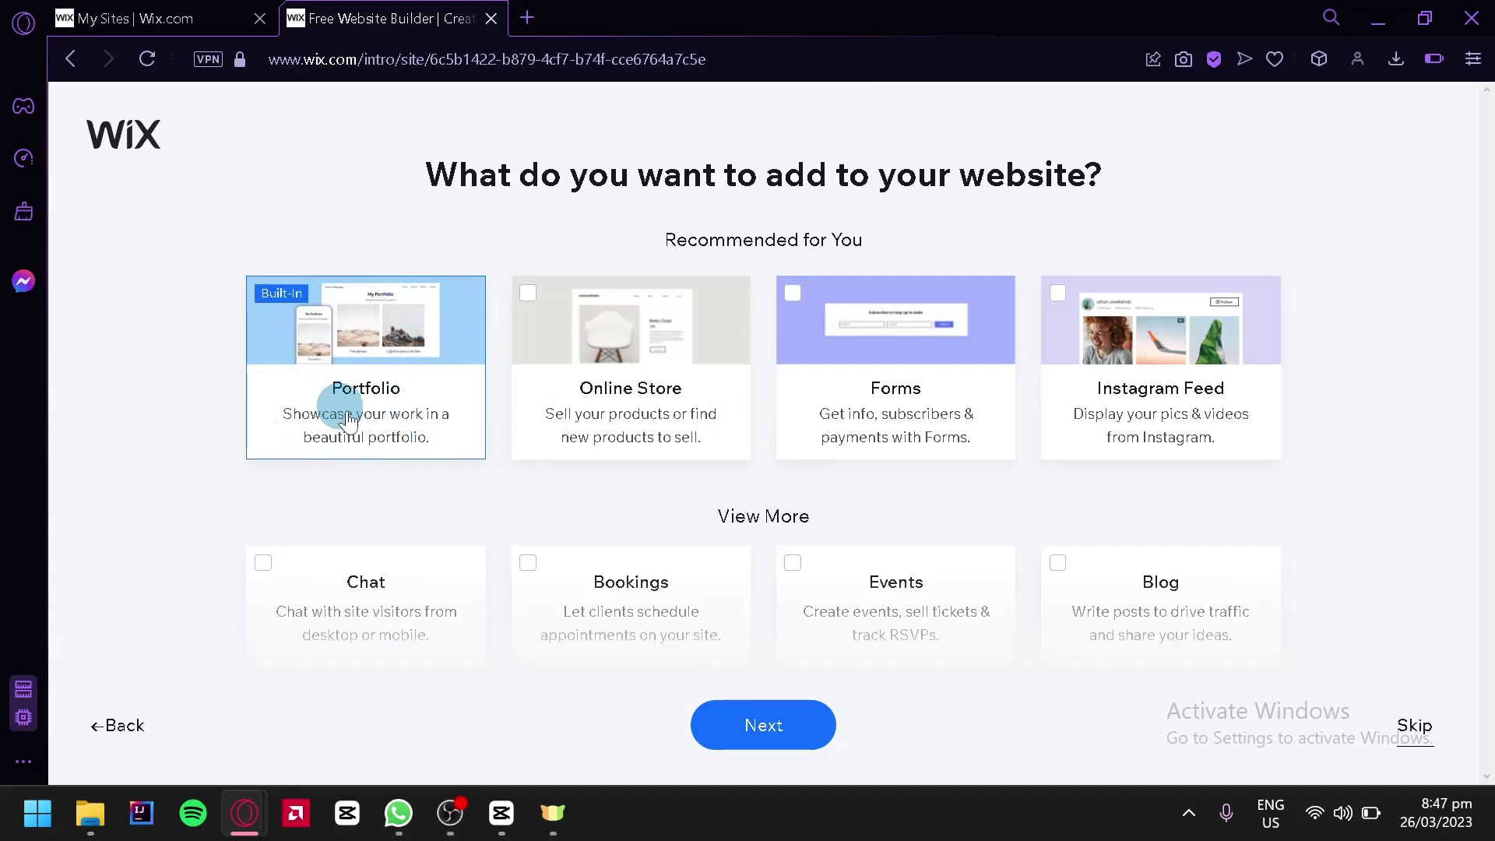
{"action": "left_click", "coordinate": [744, 728]}
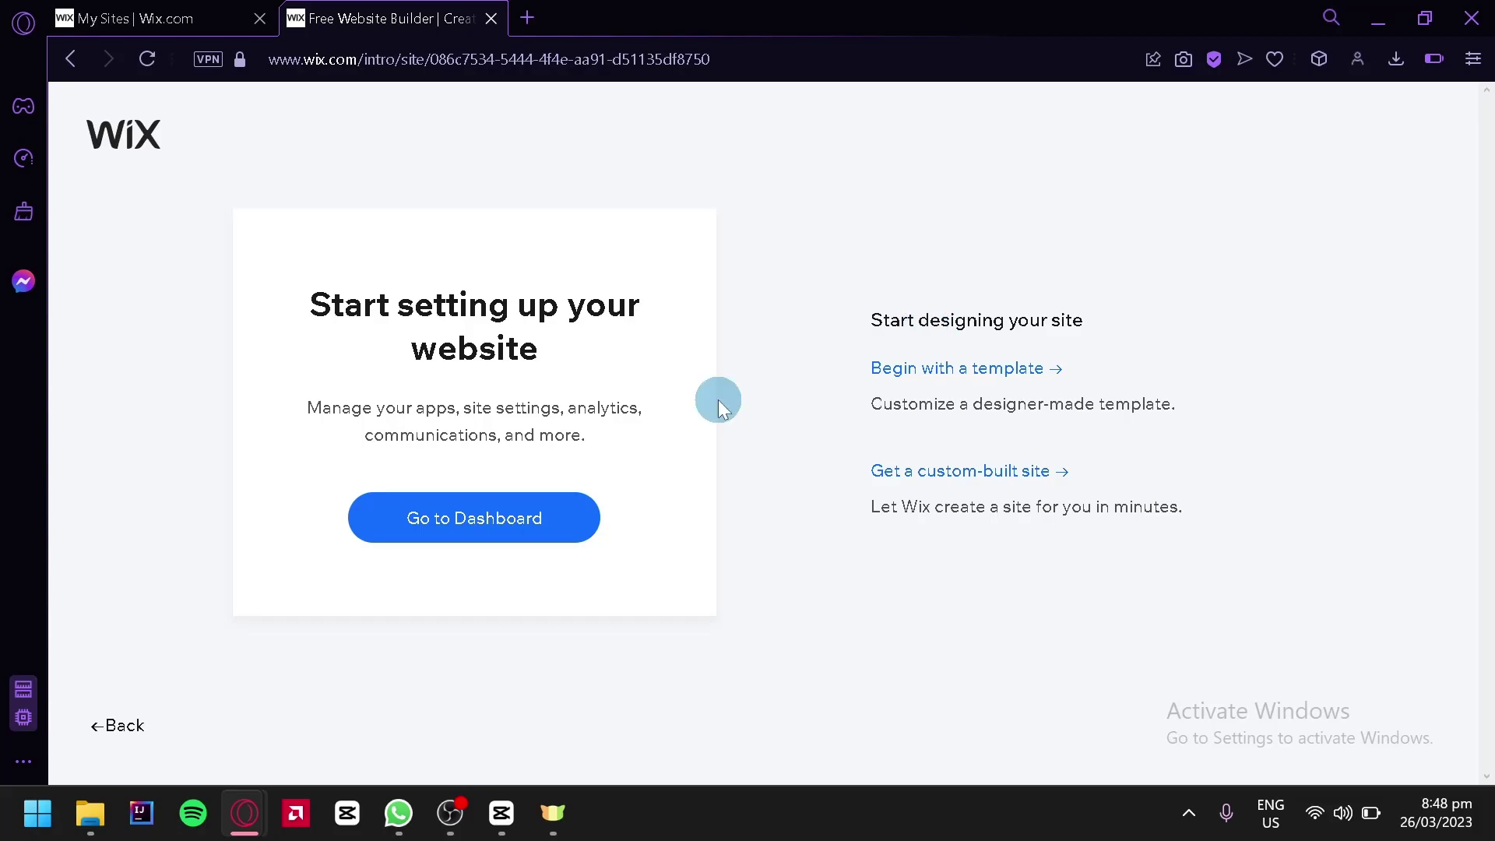
Choose to begin with a template and browse the Portfolios website templates.
{"action": "left_click", "coordinate": [957, 377]}
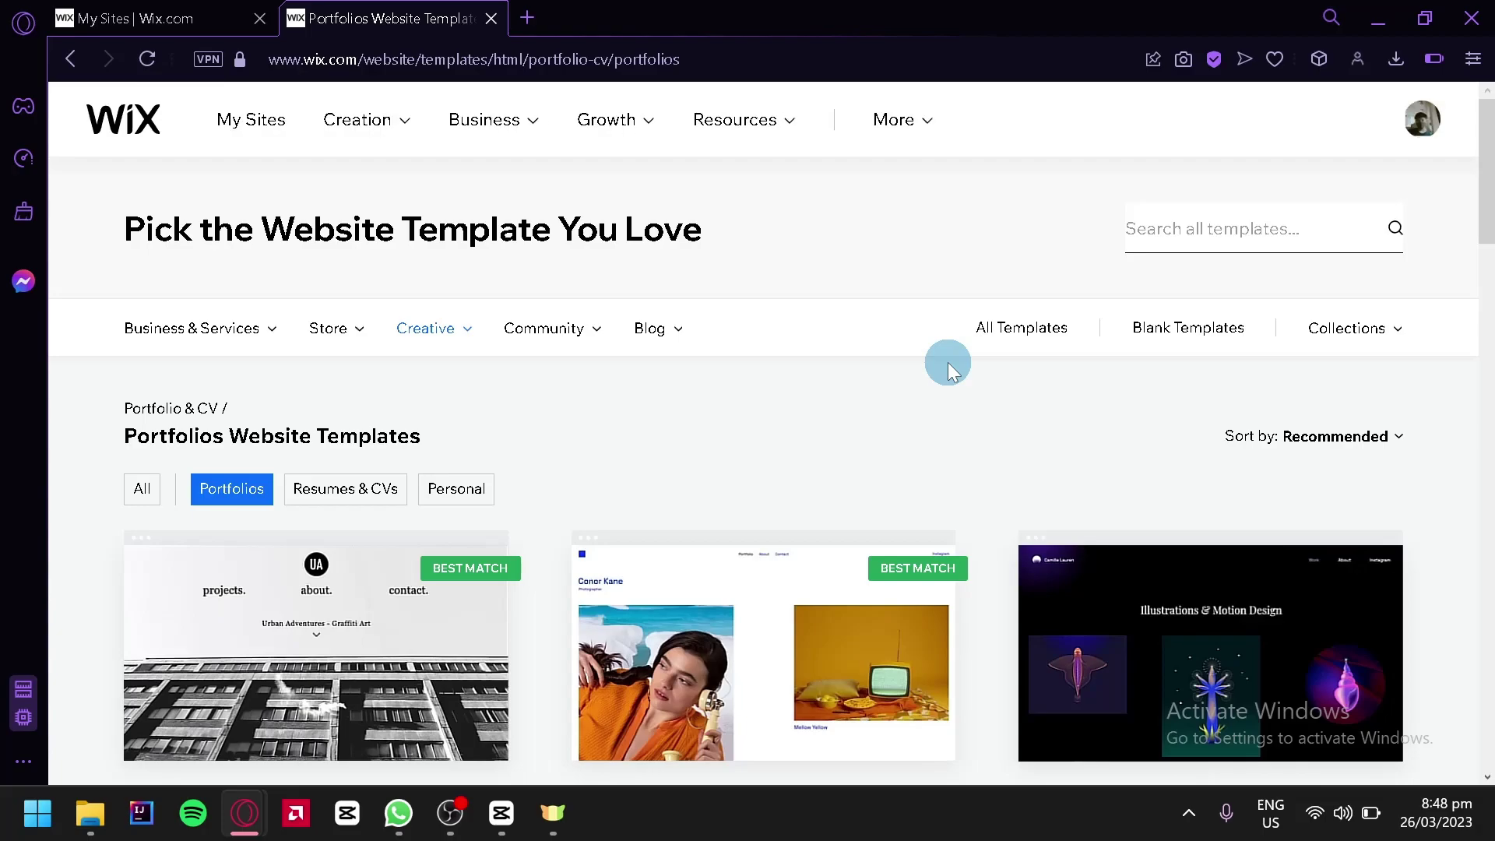
{"action": "scroll", "coordinate": [947, 362], "scroll_direction": "down", "scroll_amount": 2}
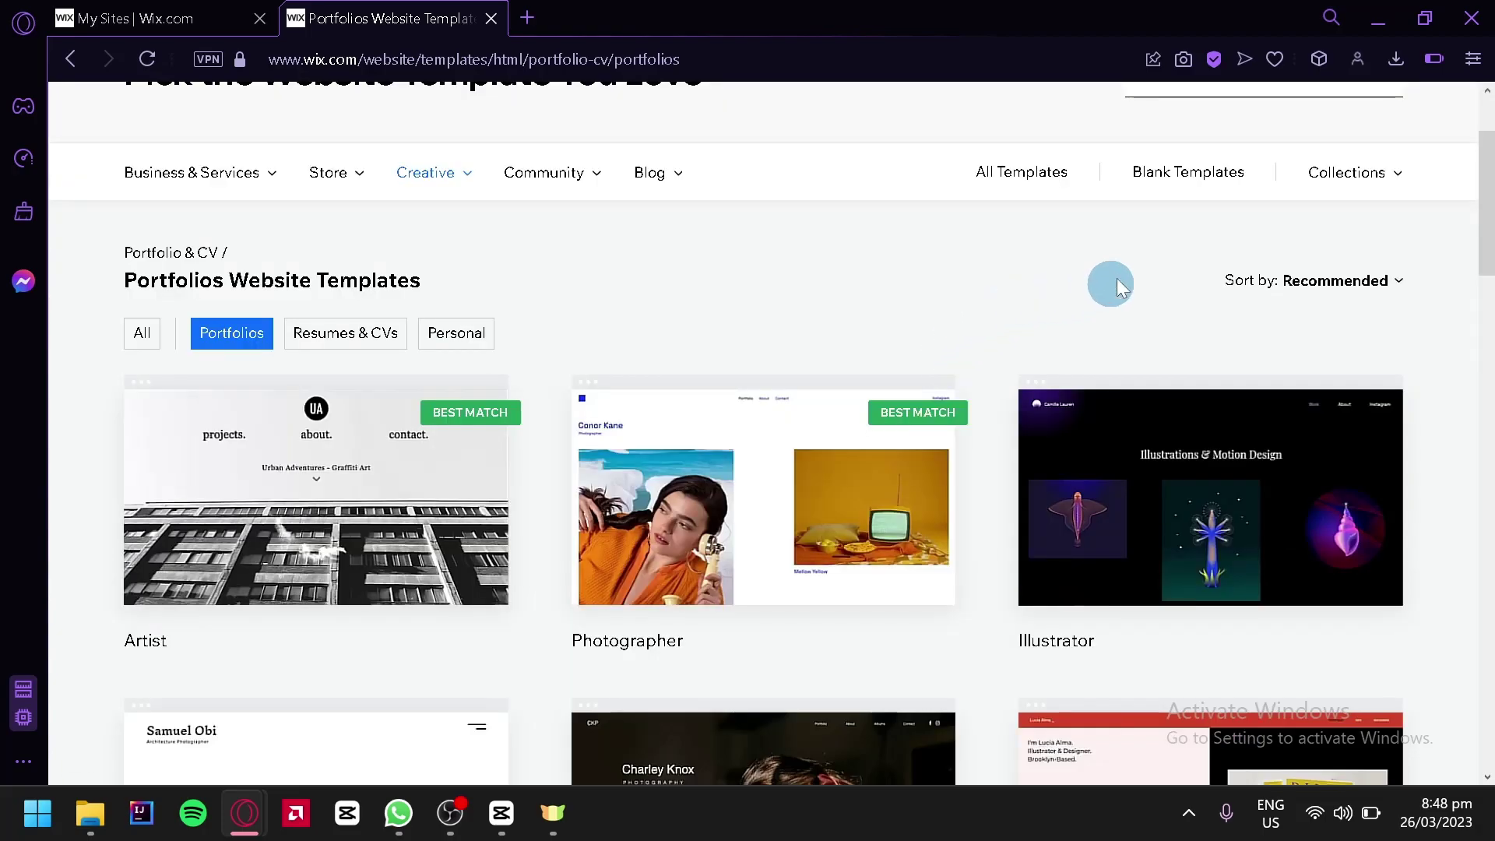
{"action": "left_click_drag", "start_coordinate": [1485, 244], "coordinate": [1473, 394]}
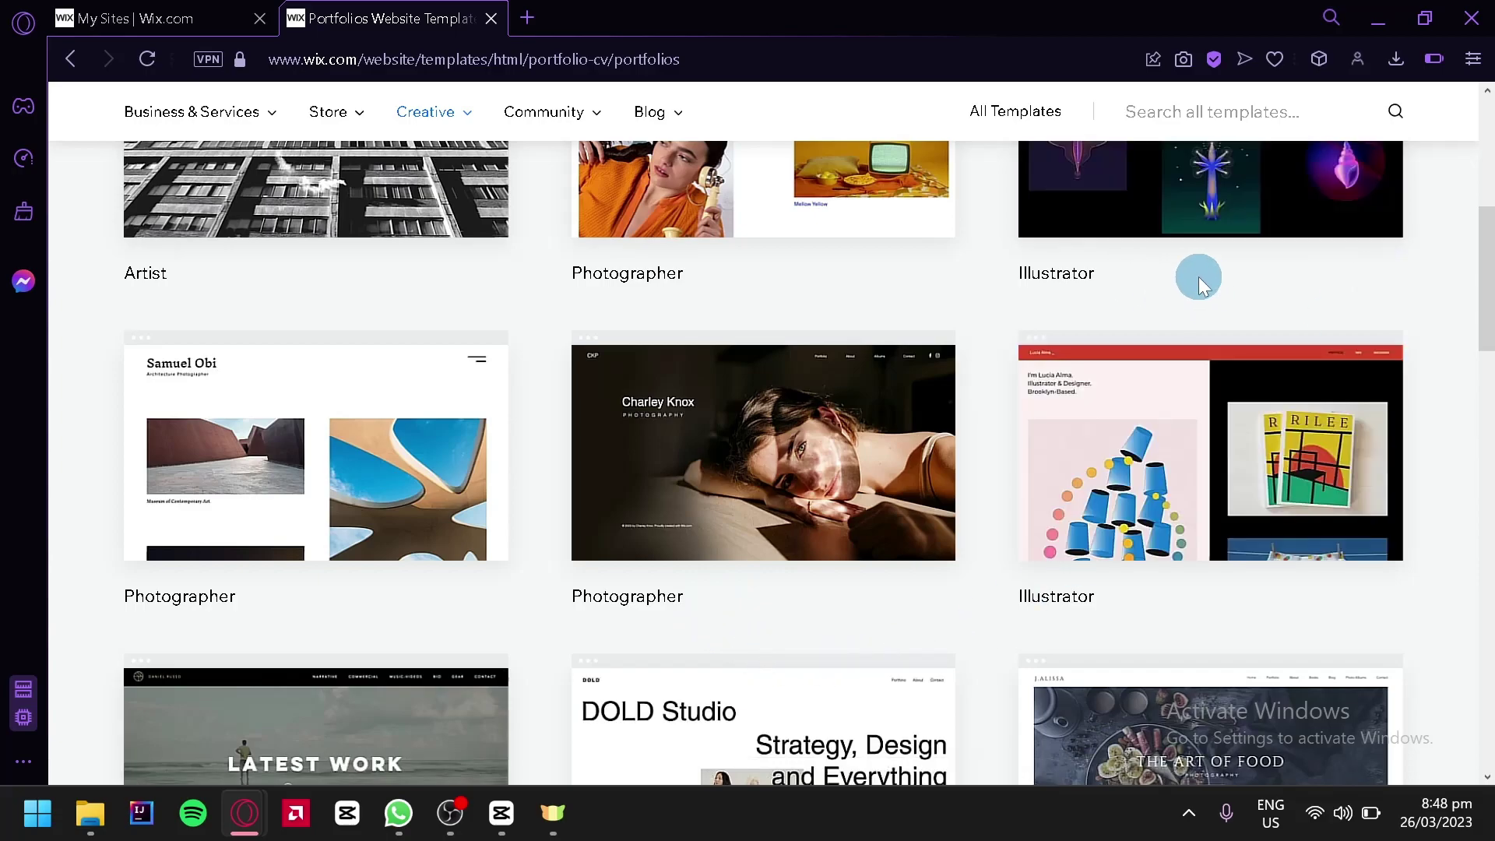
{"action": "scroll", "coordinate": [1228, 336], "scroll_direction": "down", "scroll_amount": 8}
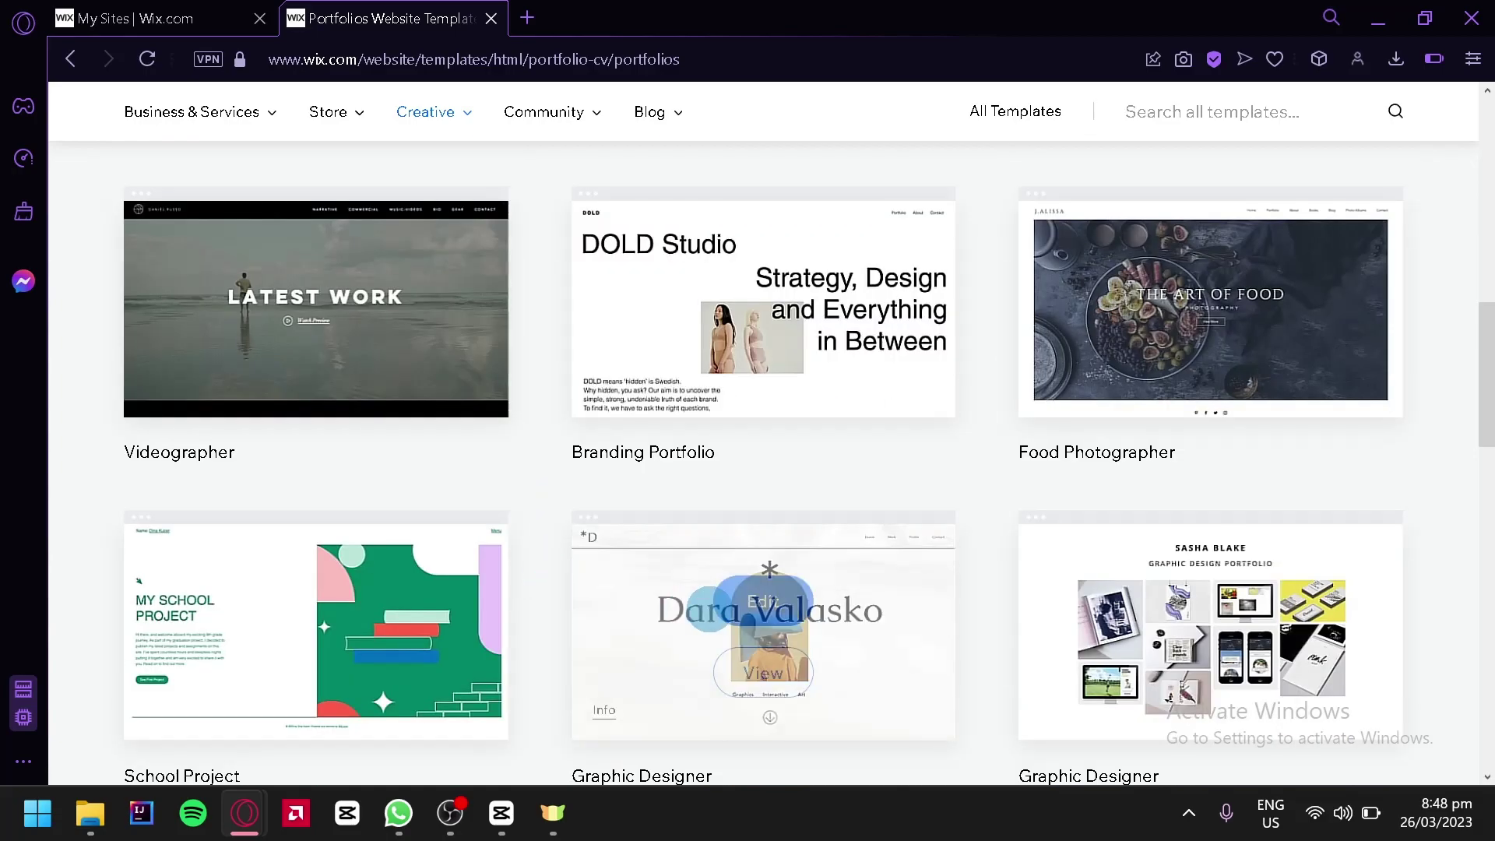
{"action": "scroll", "coordinate": [955, 345], "scroll_direction": "up", "scroll_amount": 10}
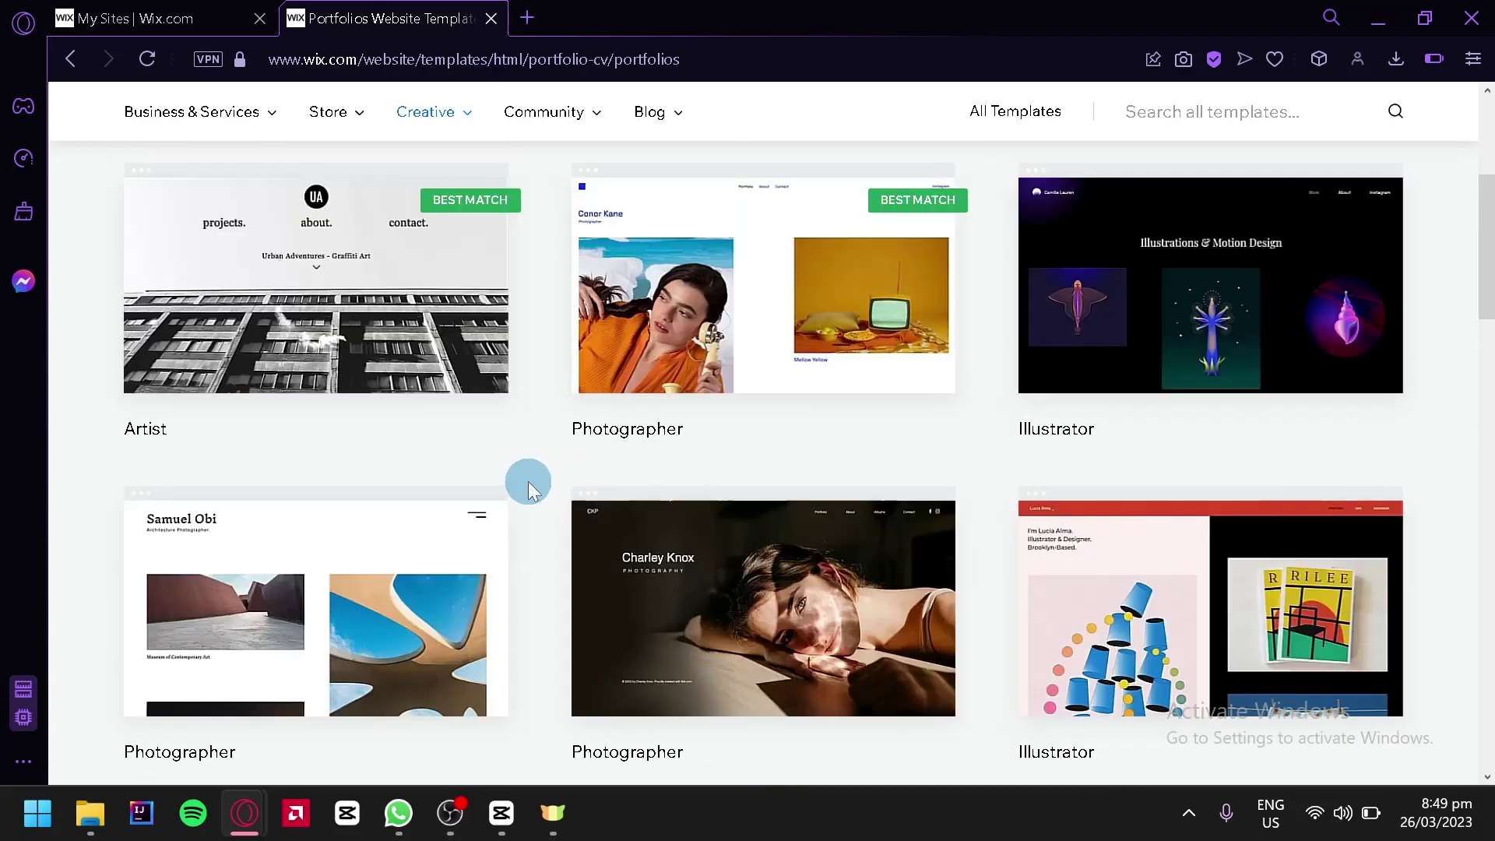
{"action": "scroll", "coordinate": [528, 489], "scroll_direction": "up", "scroll_amount": 4}
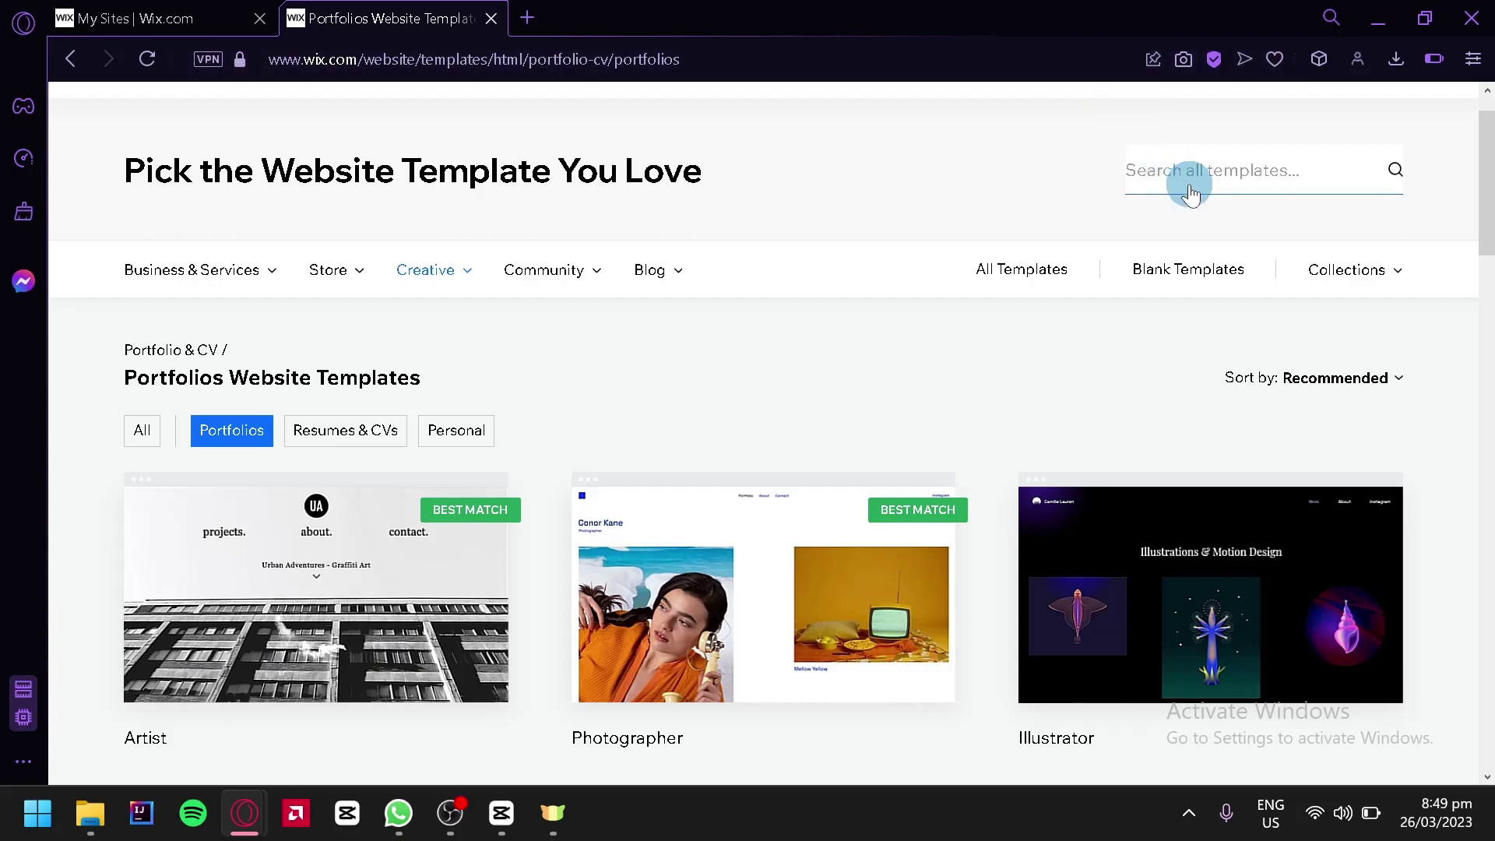
Search all templates for "artist portfolio", look over the results, and return to the Portfolios templates.
{"action": "left_click", "coordinate": [1190, 193]}
{"action": "type", "text": "artist port"}
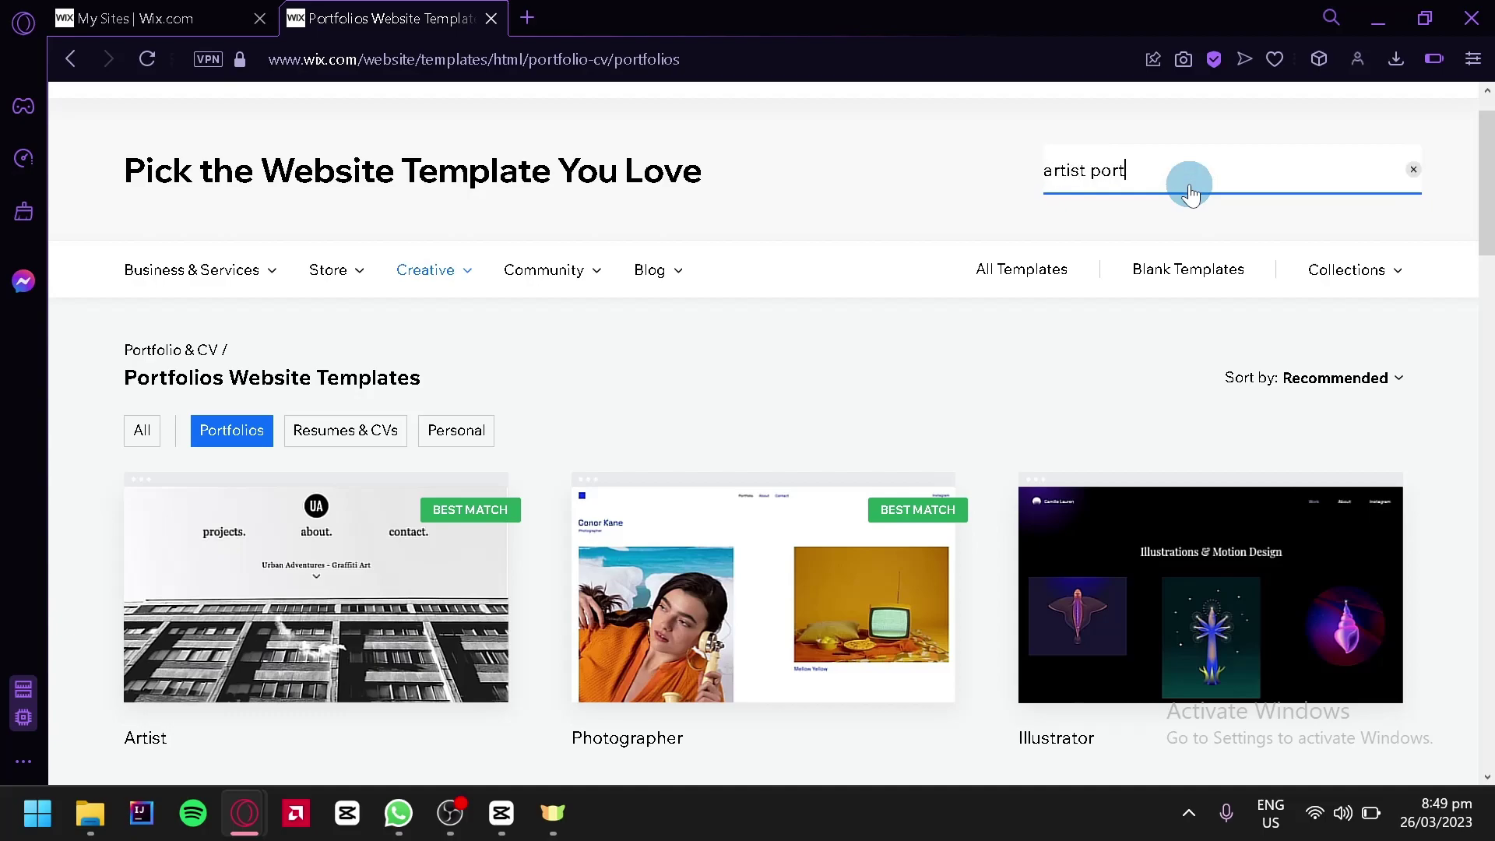
{"action": "type", "text": "folio"}
{"action": "key", "text": "Return"}
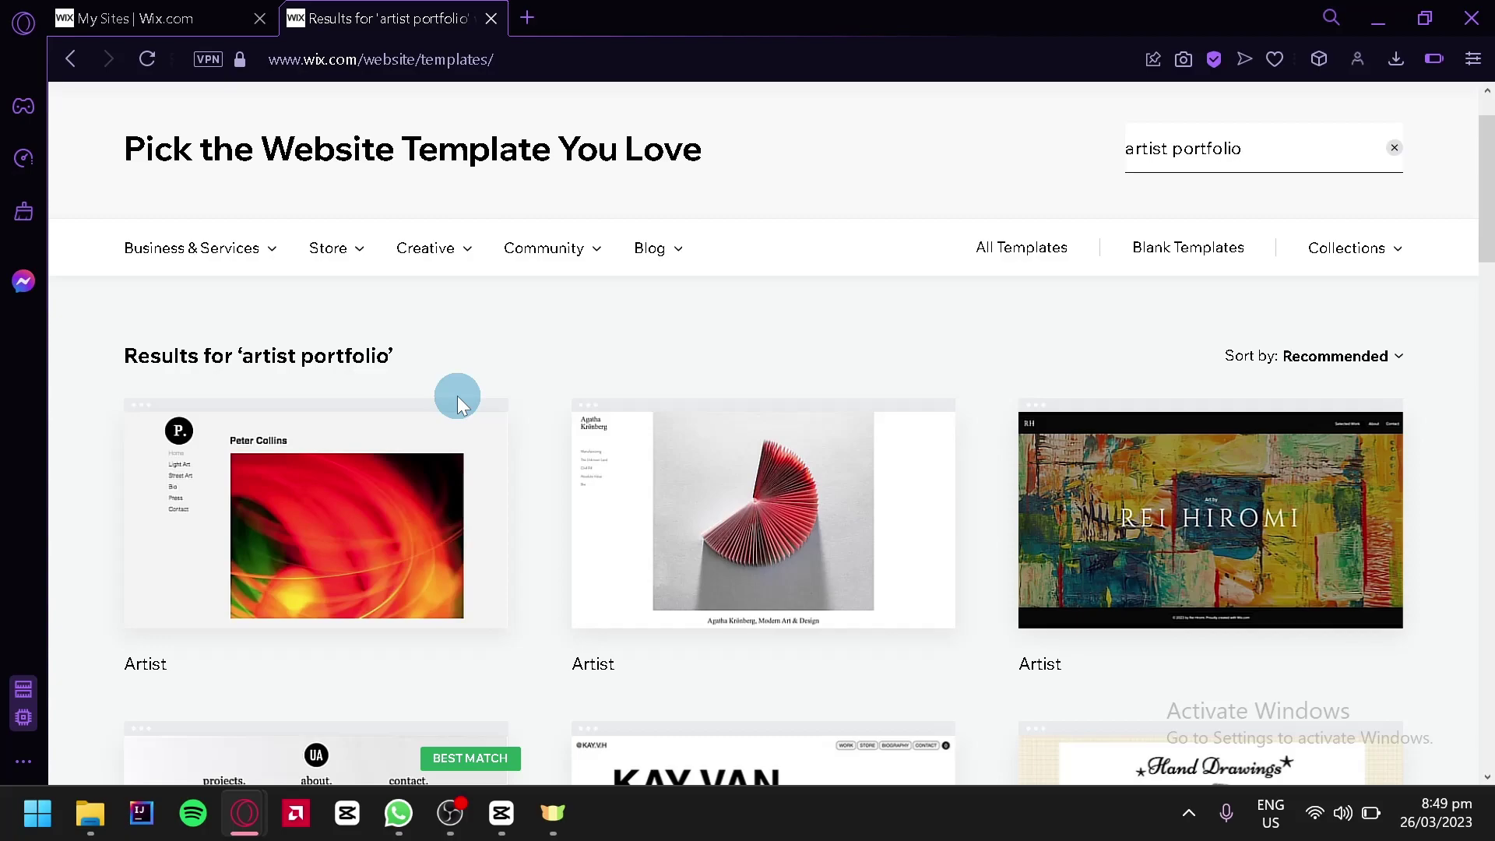
{"action": "scroll", "coordinate": [457, 396], "scroll_direction": "down", "scroll_amount": 5}
{"action": "scroll", "coordinate": [457, 395], "scroll_direction": "up", "scroll_amount": 5}
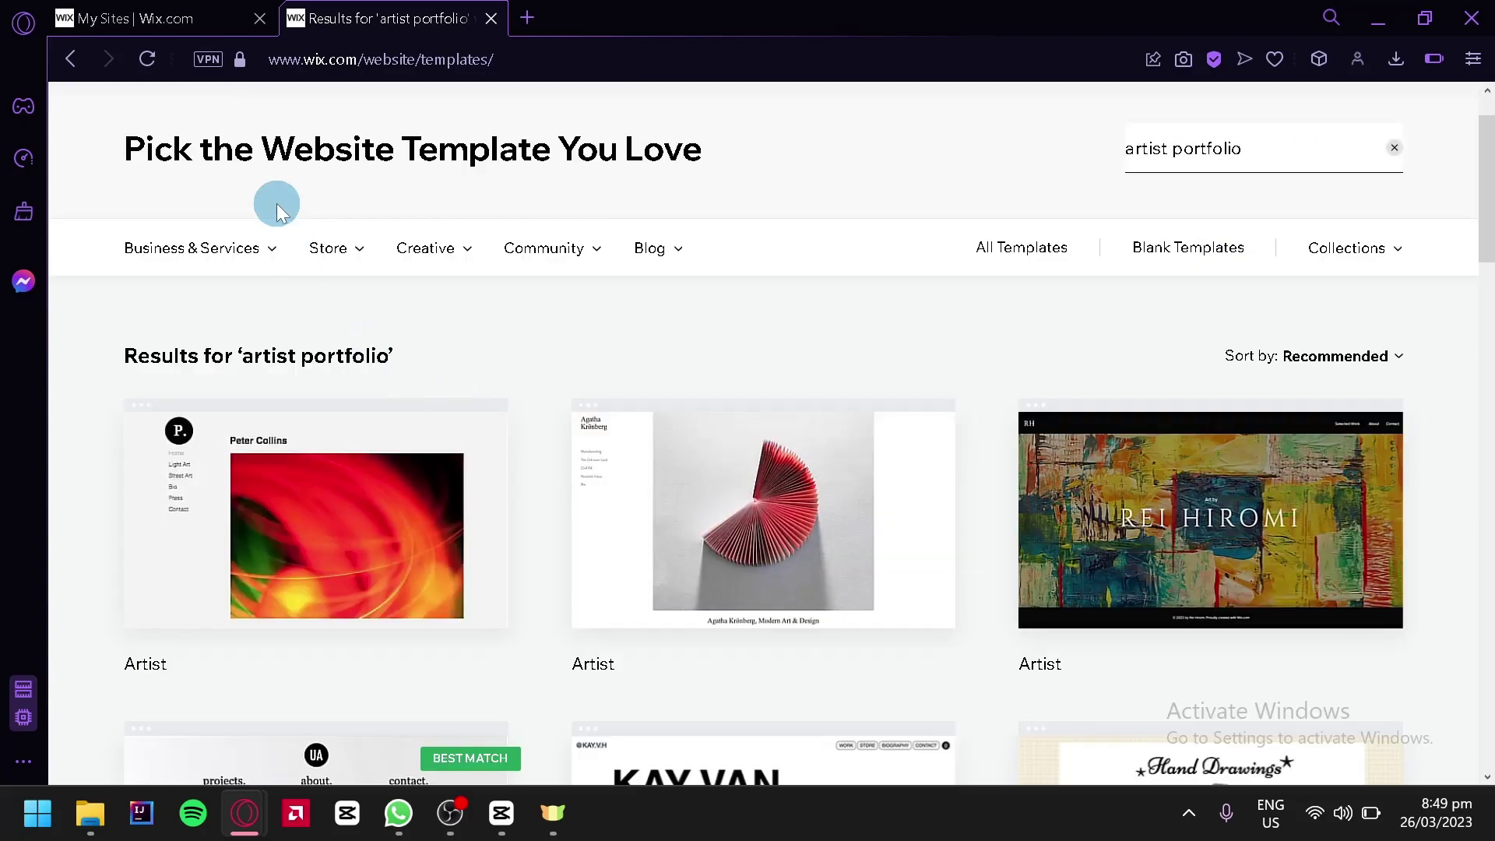
{"action": "left_click", "coordinate": [76, 70]}
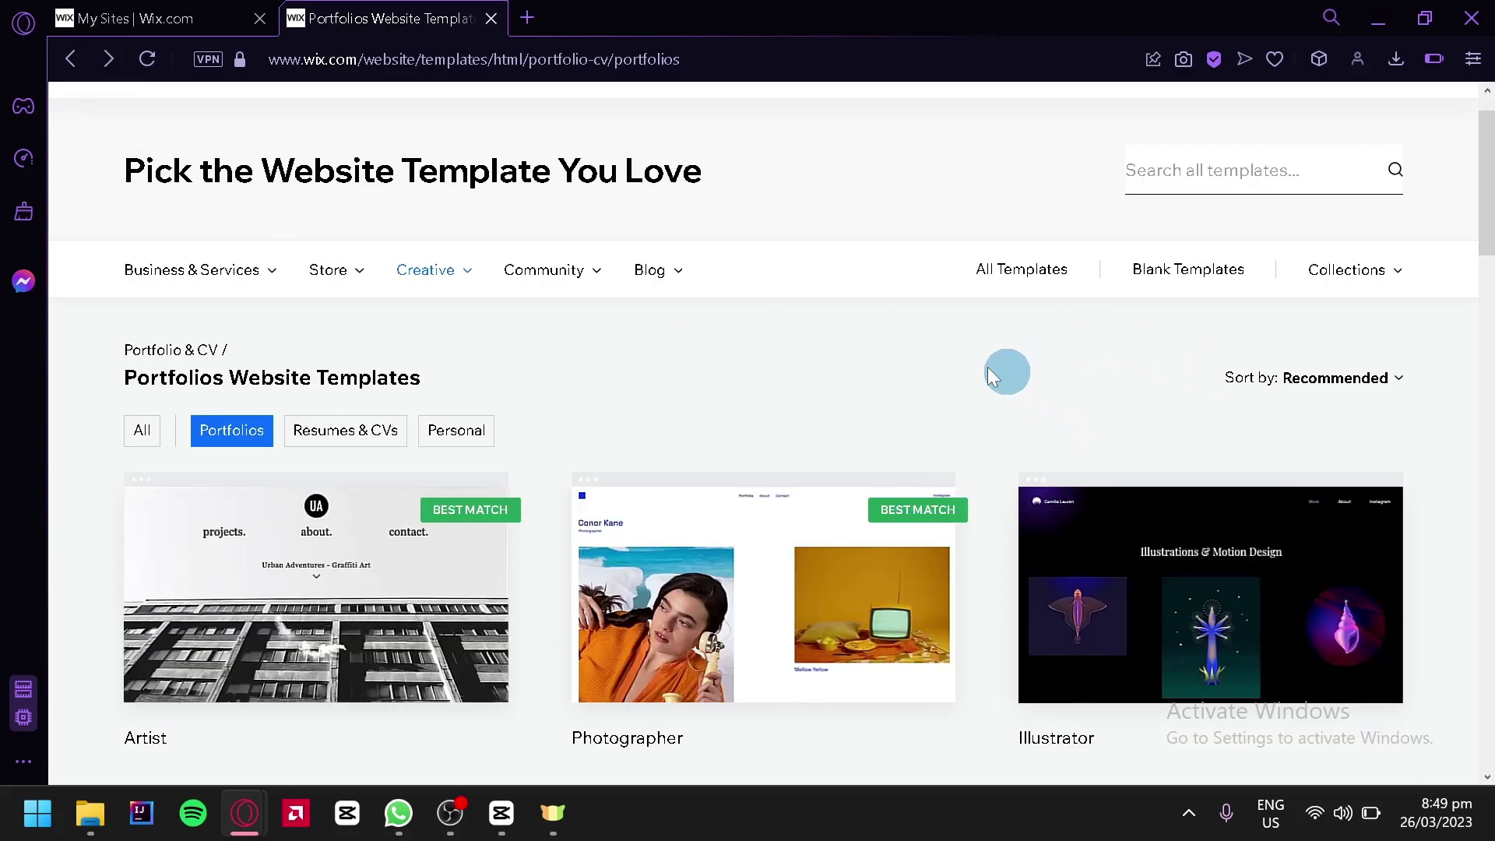
Open the white architecture Photographer template from the Portfolios templates for editing.
{"action": "scroll", "coordinate": [896, 319], "scroll_direction": "down", "scroll_amount": 2}
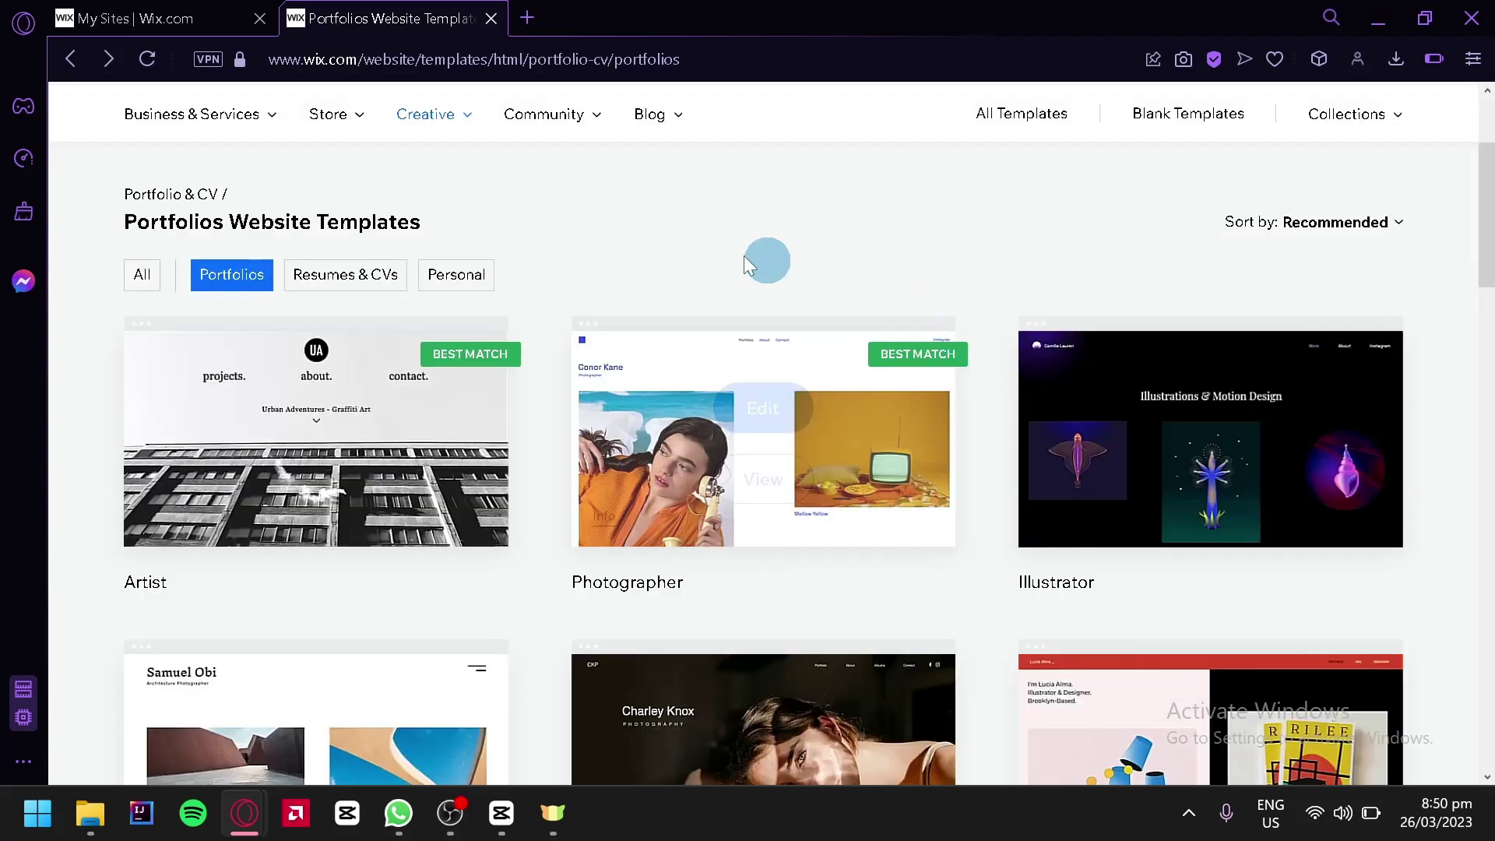
{"action": "scroll", "coordinate": [812, 257], "scroll_direction": "up", "scroll_amount": 2}
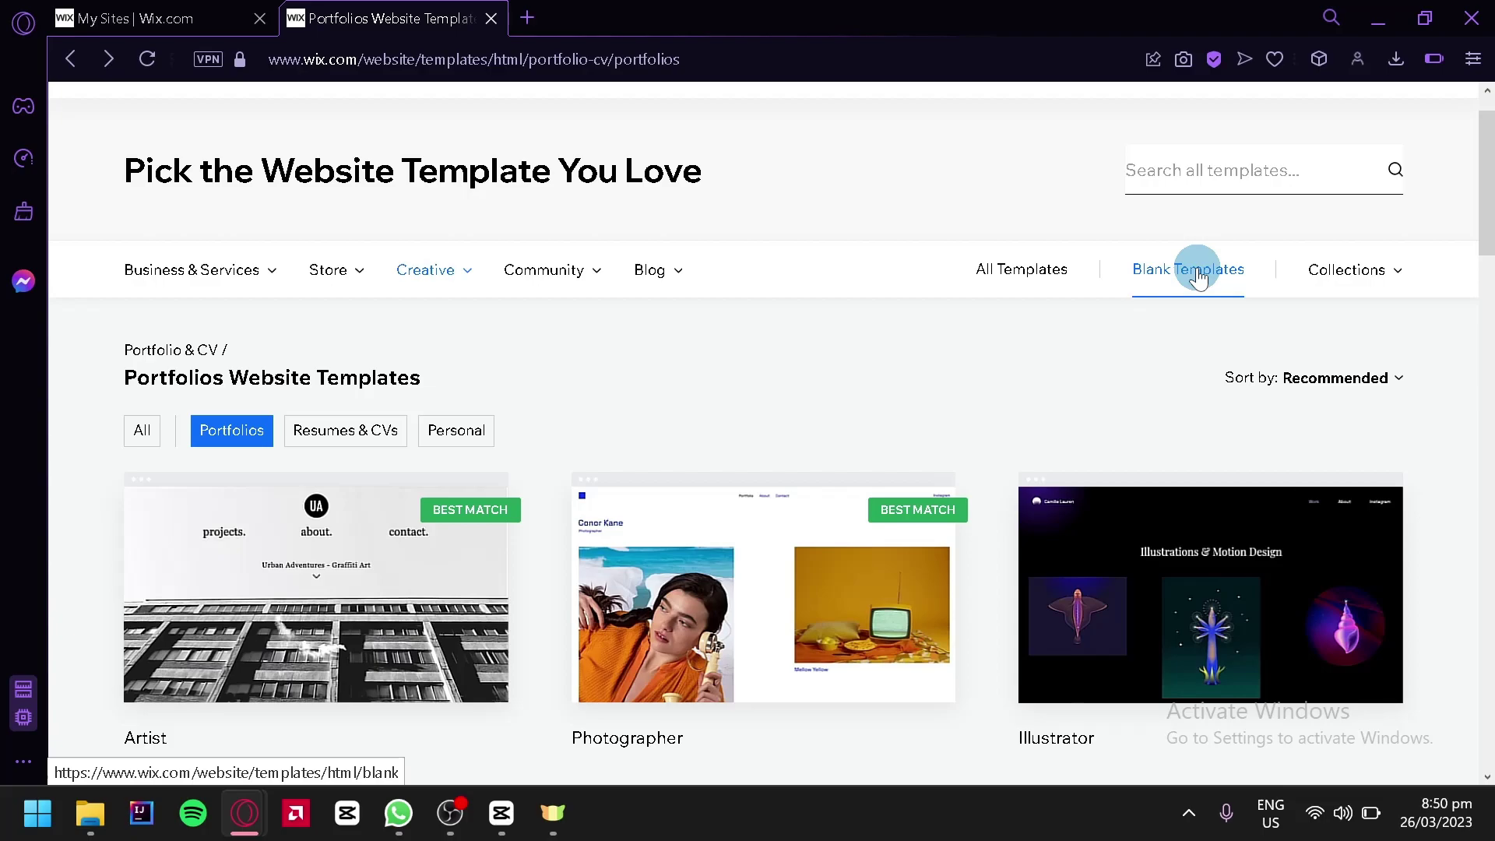
{"action": "scroll", "coordinate": [994, 324], "scroll_direction": "down", "scroll_amount": 2}
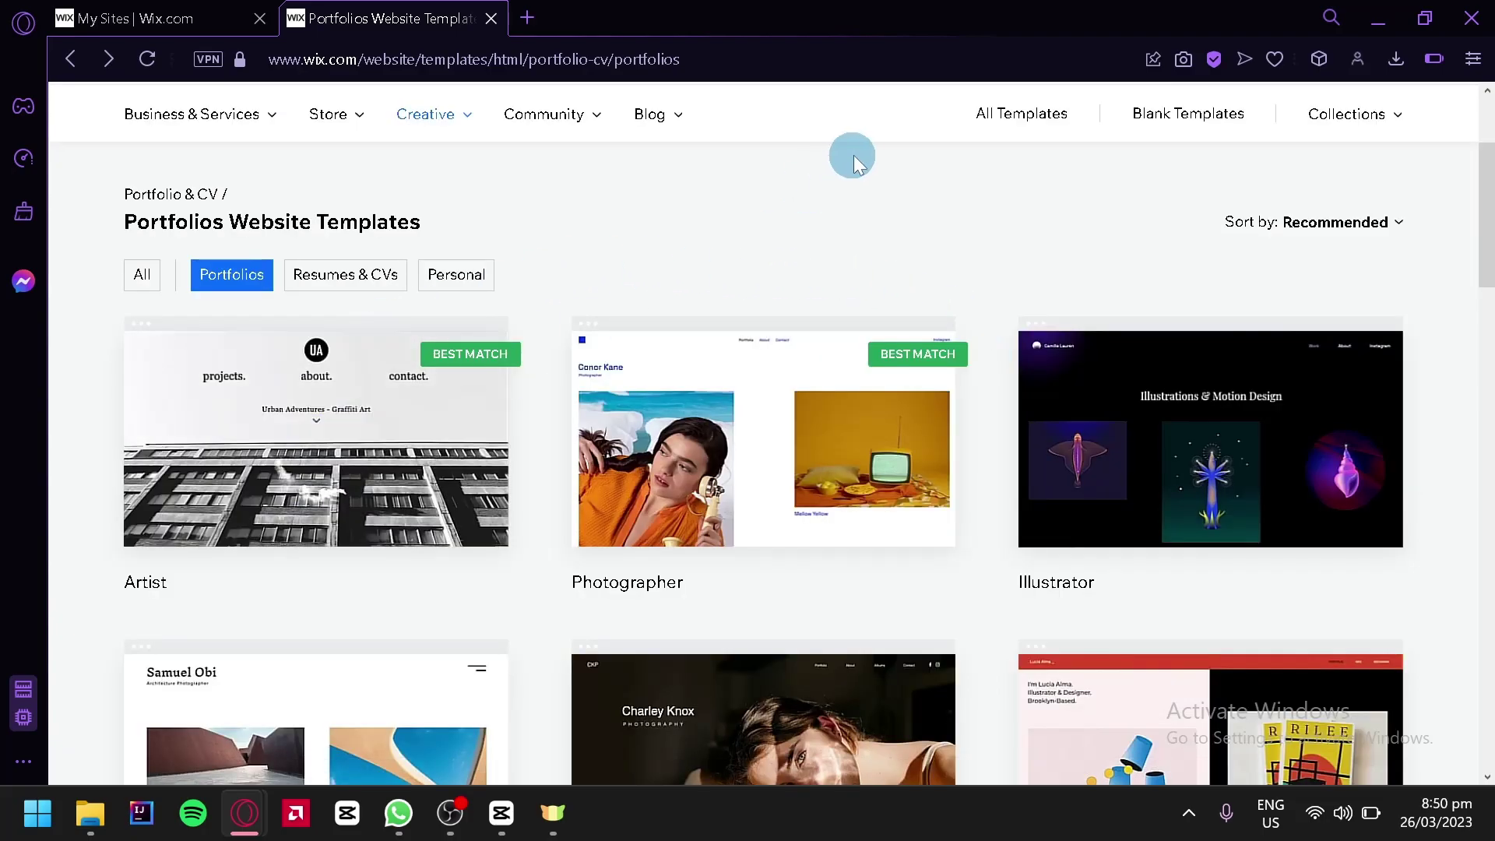
{"action": "scroll", "coordinate": [882, 207], "scroll_direction": "down", "scroll_amount": 2}
{"action": "scroll", "coordinate": [331, 361], "scroll_direction": "down", "scroll_amount": 2}
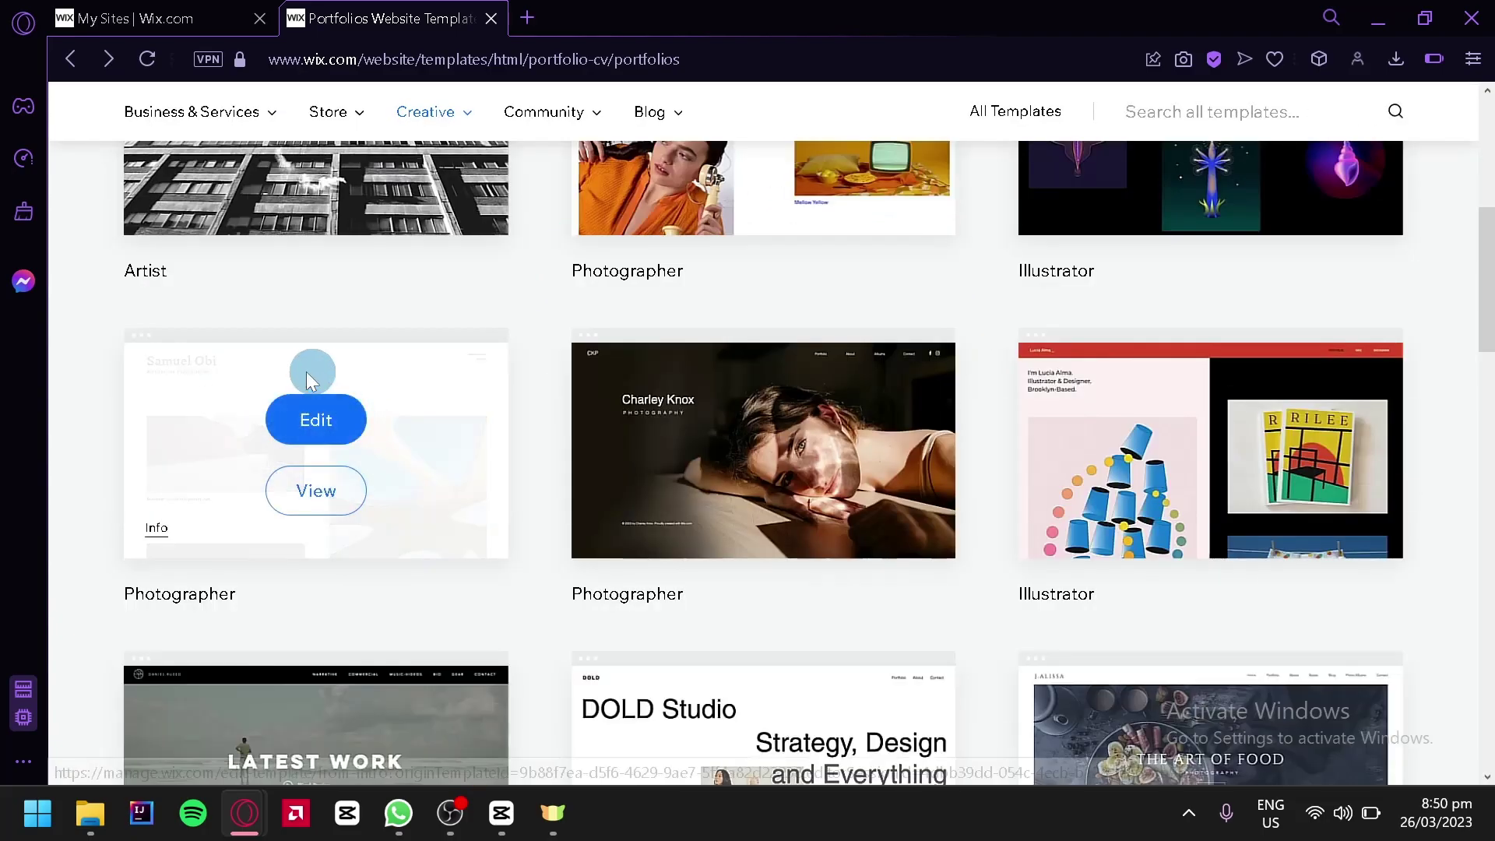
{"action": "left_click", "coordinate": [323, 421]}
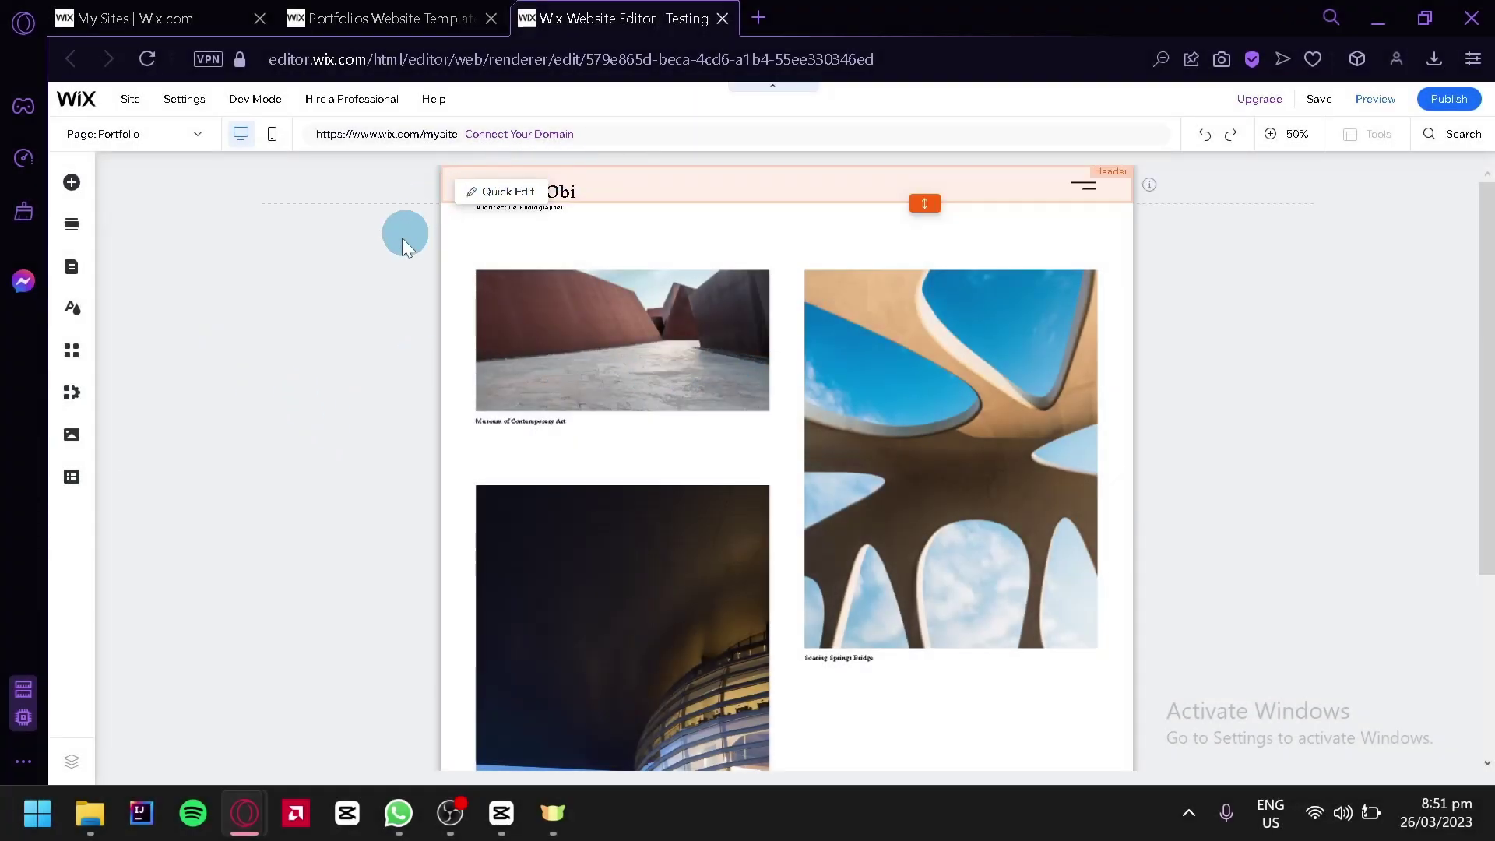
{"action": "scroll", "coordinate": [1254, 420], "scroll_direction": "down", "scroll_amount": 3}
{"action": "scroll", "coordinate": [1244, 437], "scroll_direction": "up", "scroll_amount": 3}
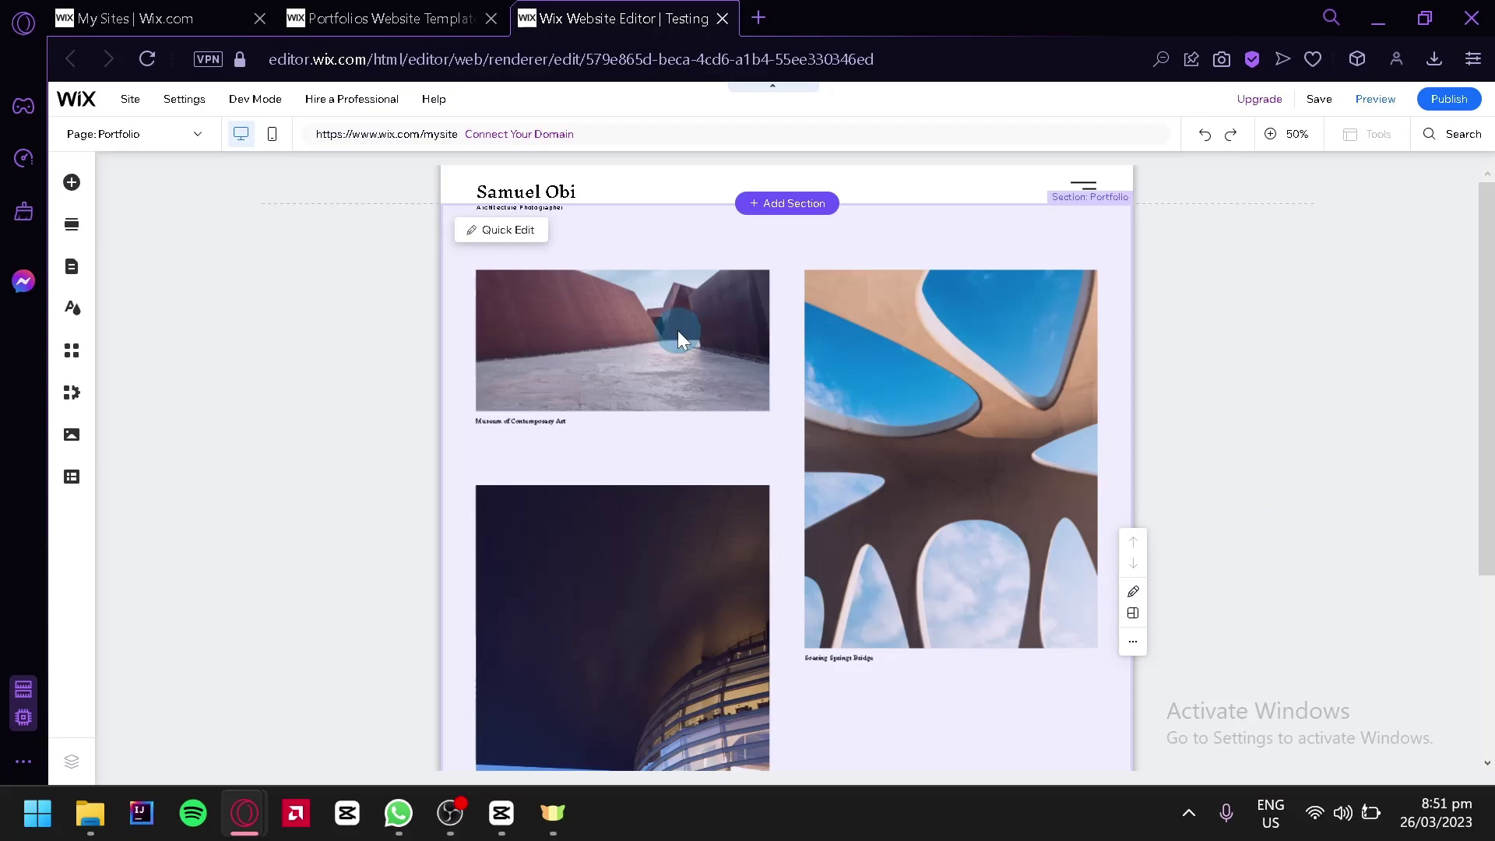
Replace the photographer's name in the page header with "Name" and apply the Heading 1 theme to it.
{"action": "scroll", "coordinate": [699, 316], "scroll_direction": "down", "scroll_amount": 3}
{"action": "scroll", "coordinate": [700, 319], "scroll_direction": "up", "scroll_amount": 3}
{"action": "left_click", "coordinate": [545, 207]}
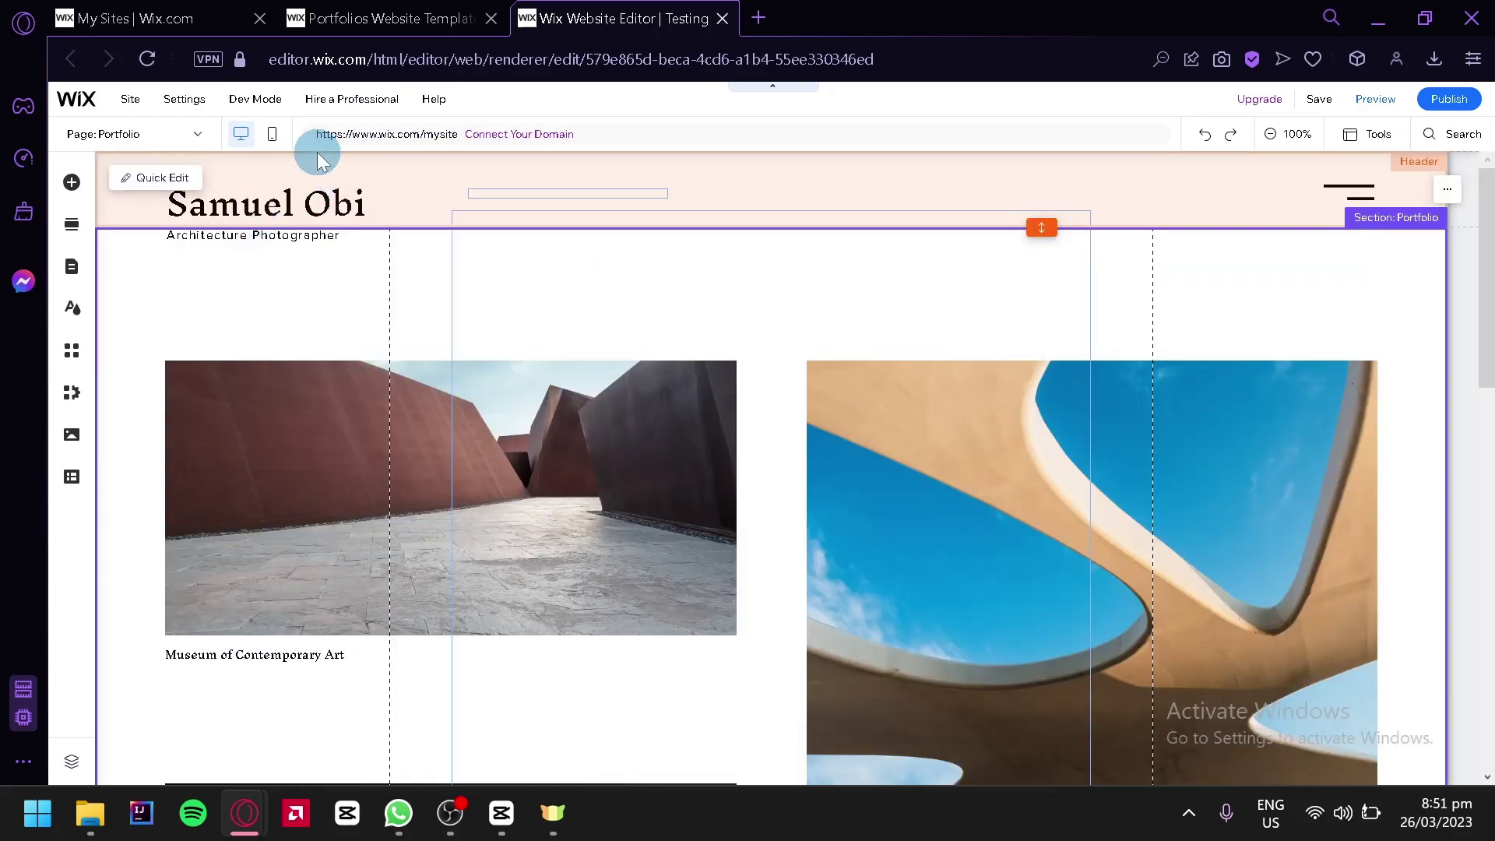
{"action": "double_click", "coordinate": [347, 201]}
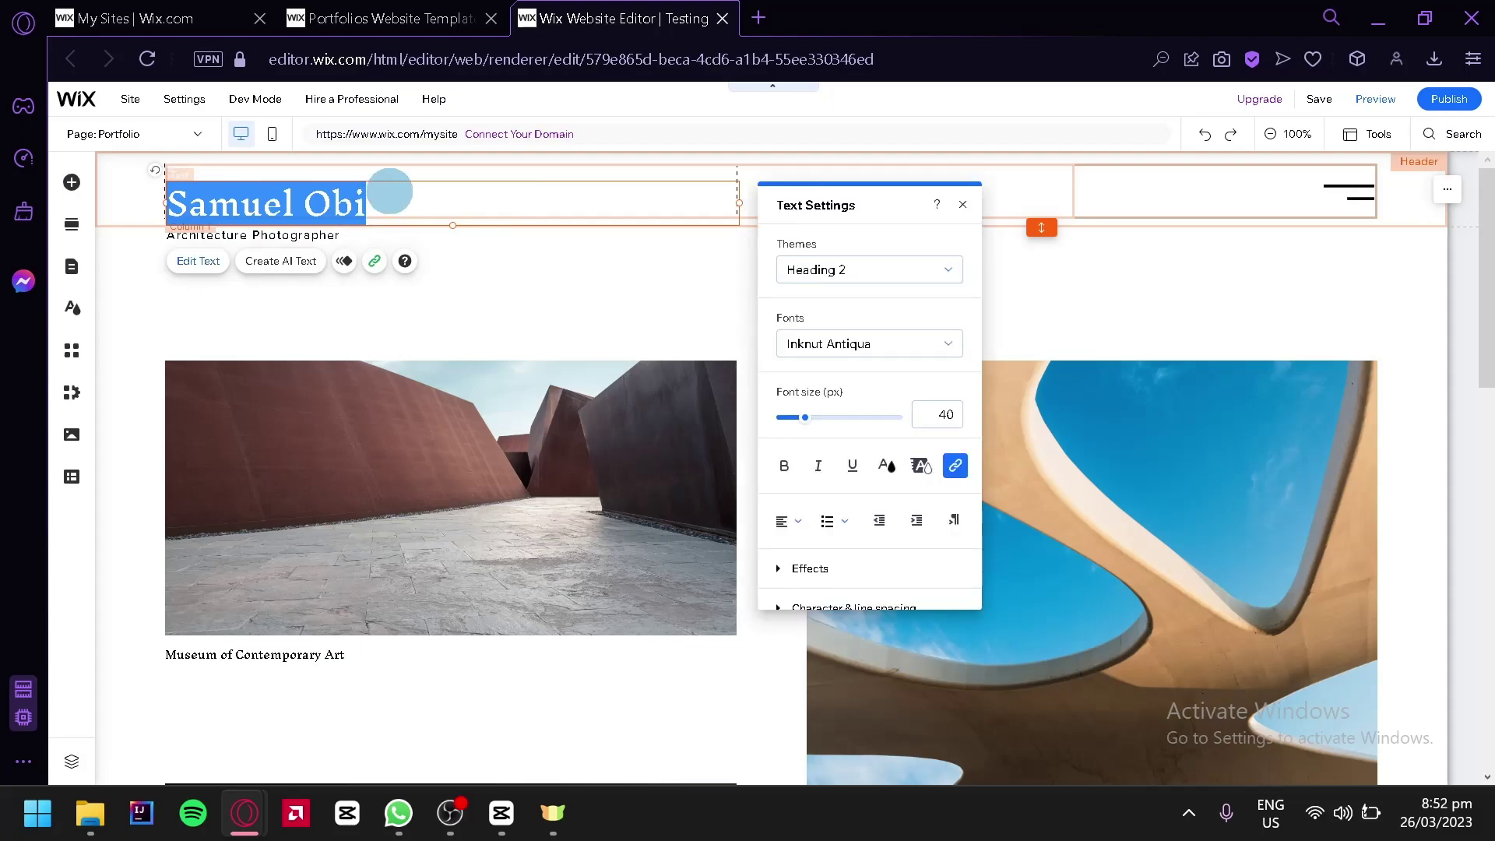
{"action": "type", "text": "Name"}
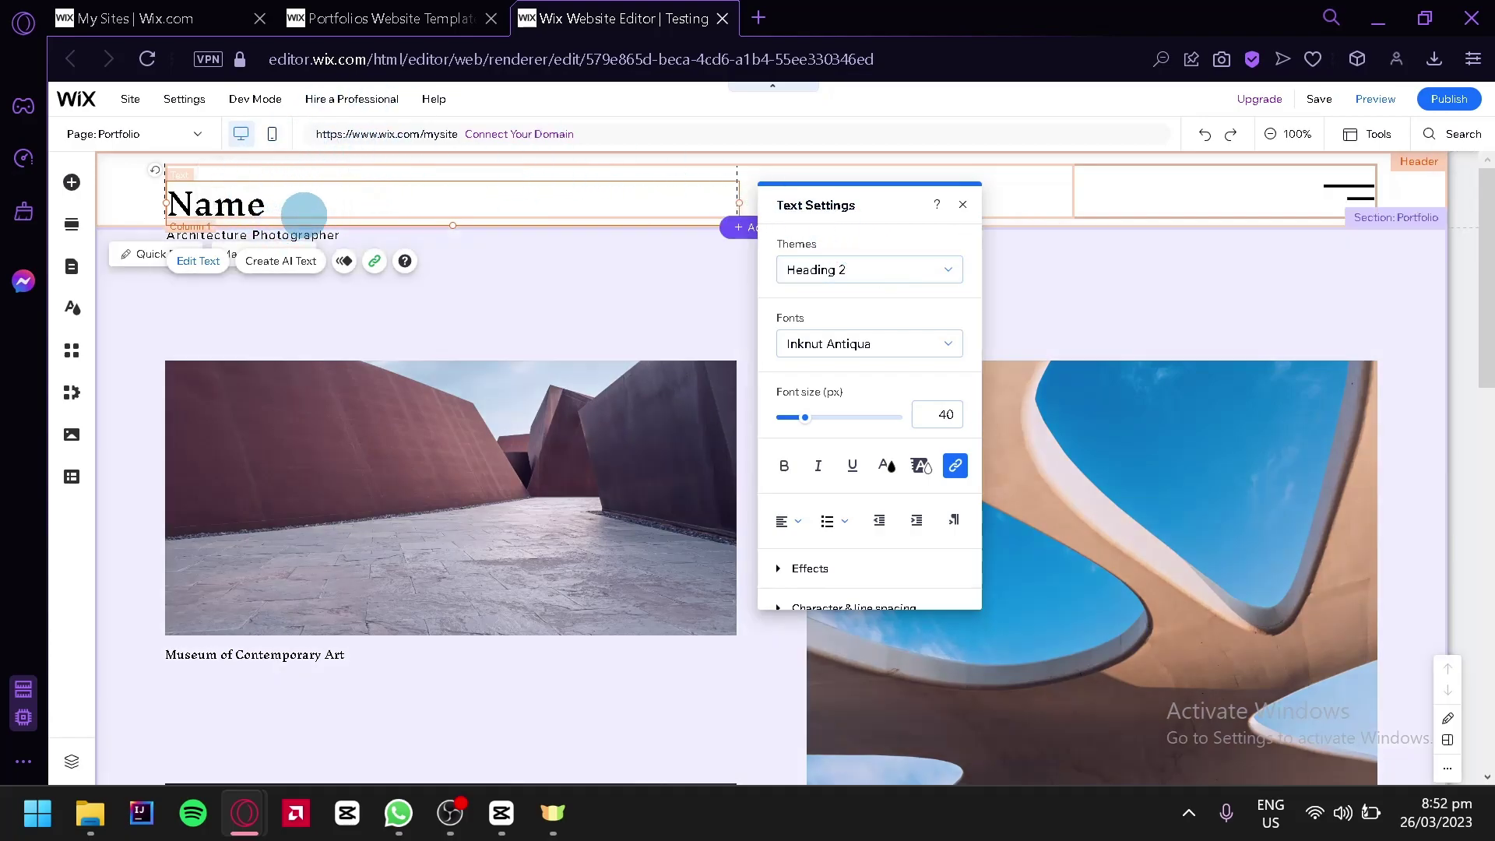
{"action": "left_click", "coordinate": [844, 269]}
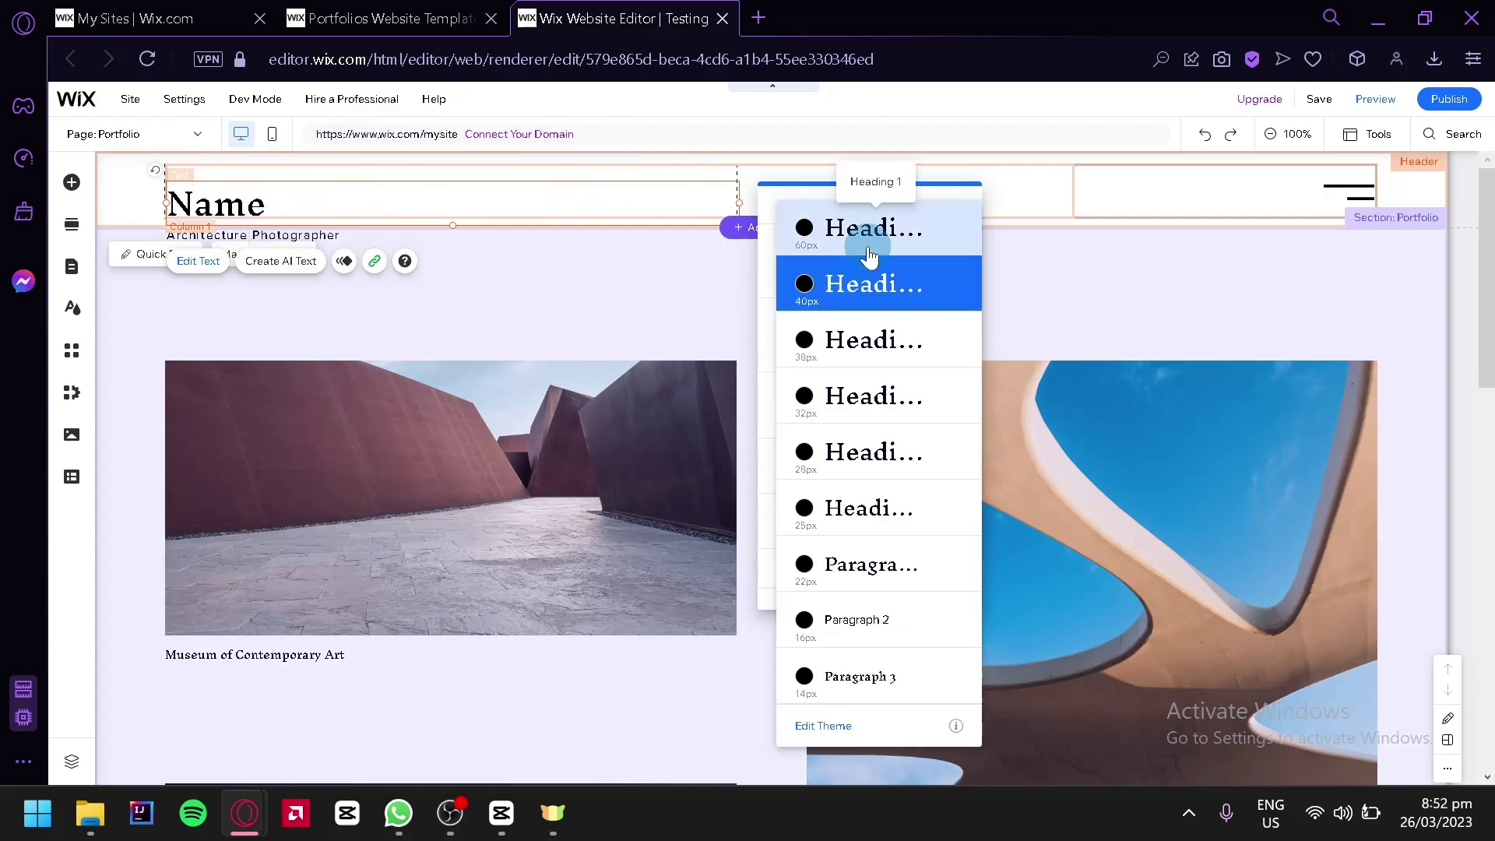
{"action": "left_click", "coordinate": [862, 225]}
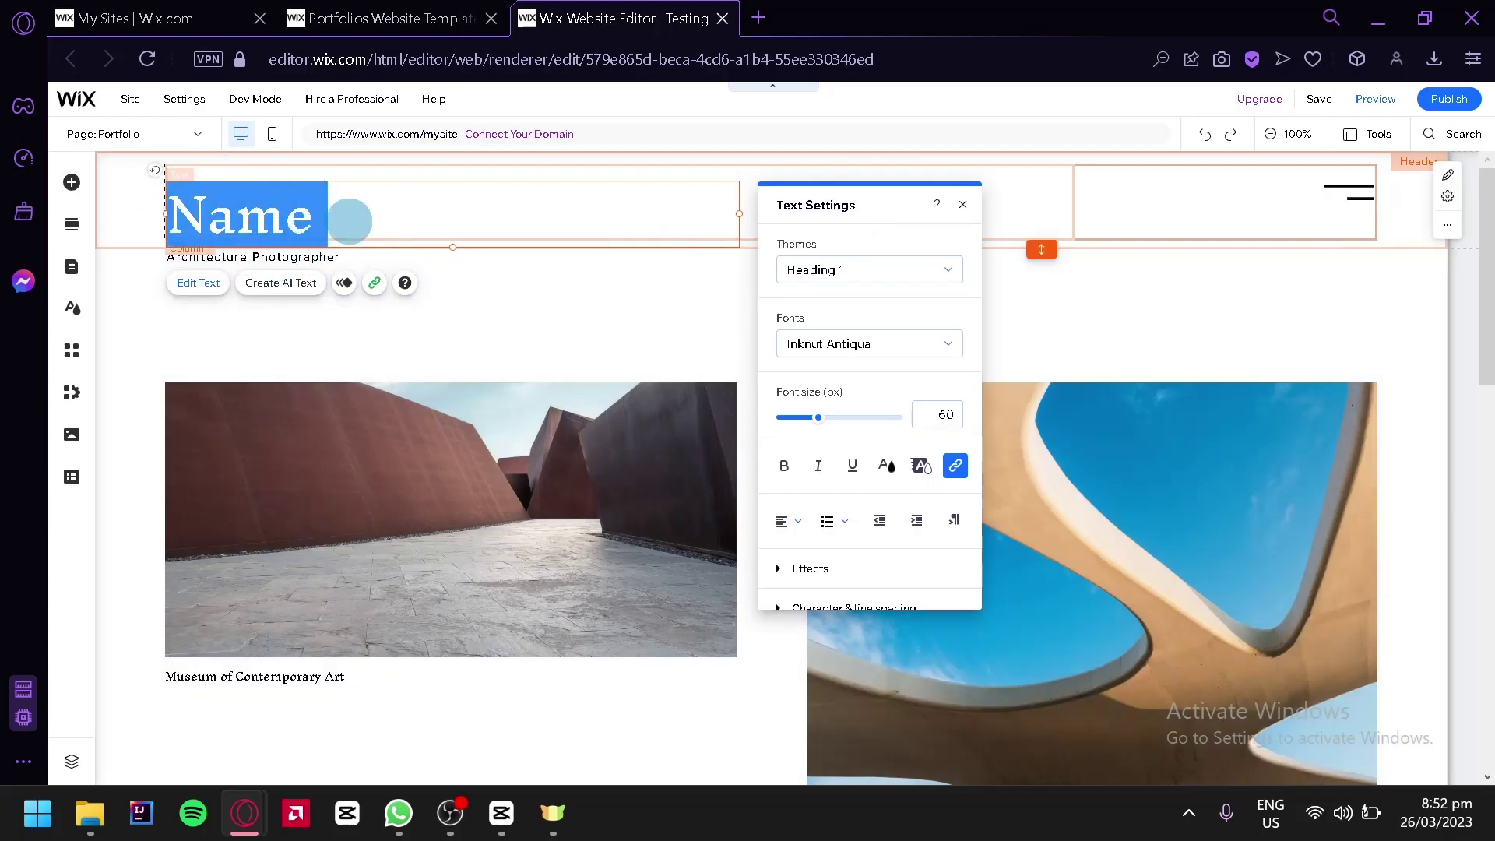
Enter the site owner's first name as the header title and browse the available fonts, keeping Inknut Antiqua.
{"action": "type", "text": "Jazper"}
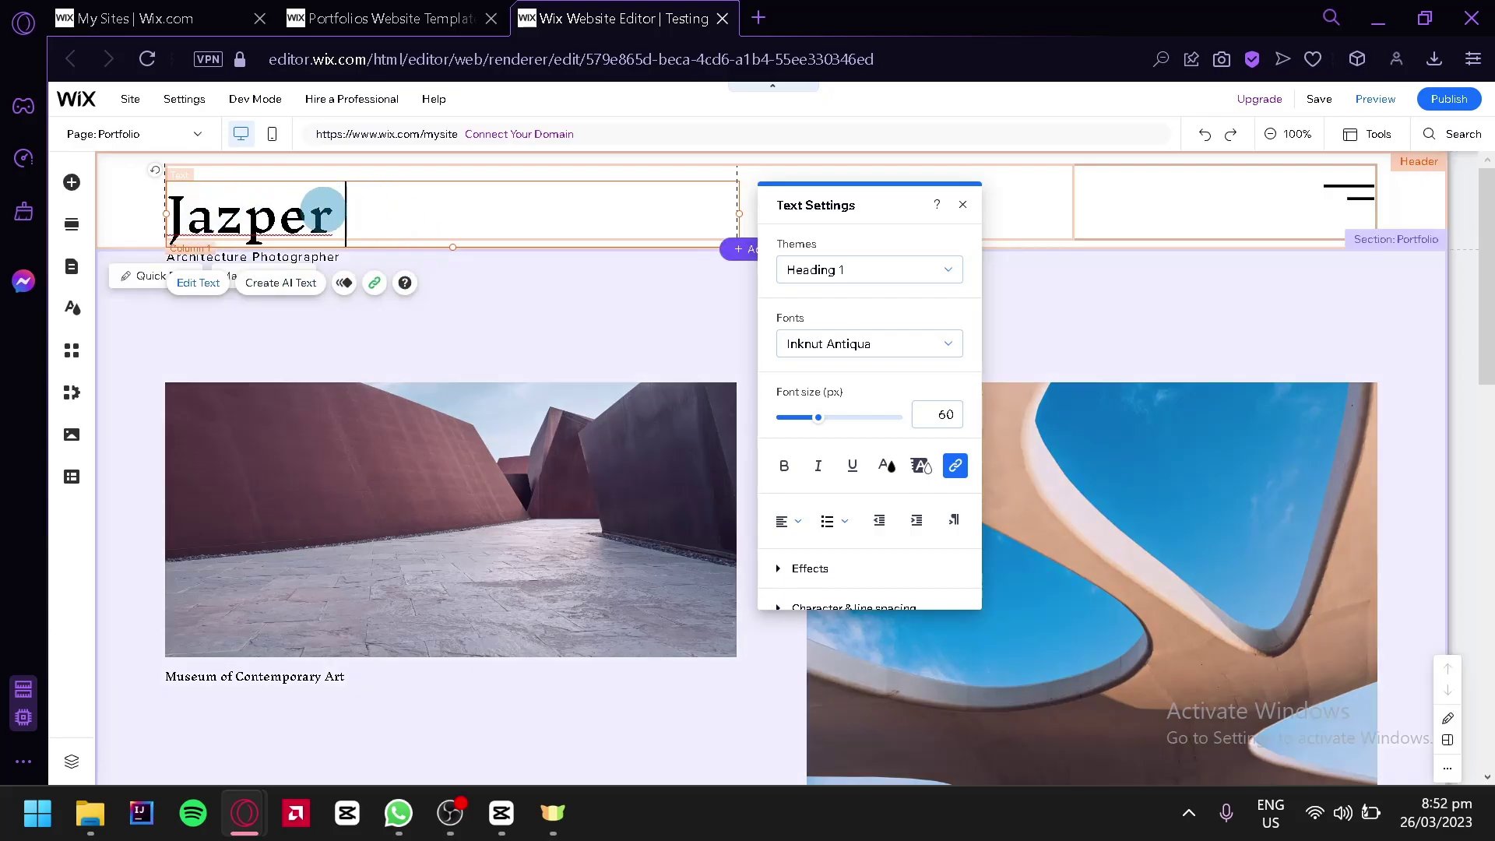
{"action": "left_click", "coordinate": [923, 348]}
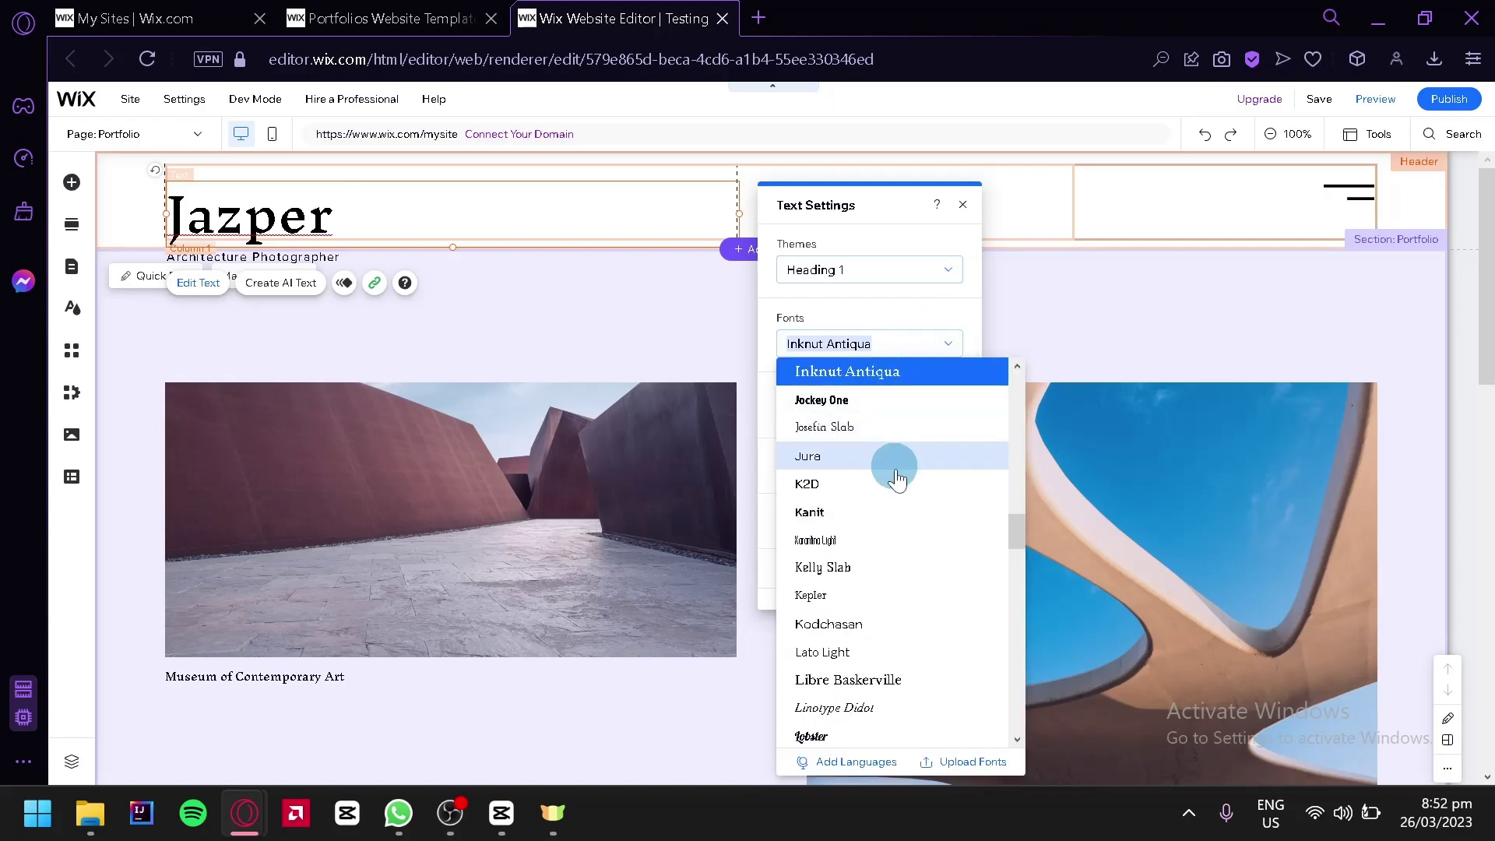
{"action": "scroll", "coordinate": [892, 551], "scroll_direction": "down", "scroll_amount": 10}
{"action": "scroll", "coordinate": [901, 550], "scroll_direction": "down", "scroll_amount": 5}
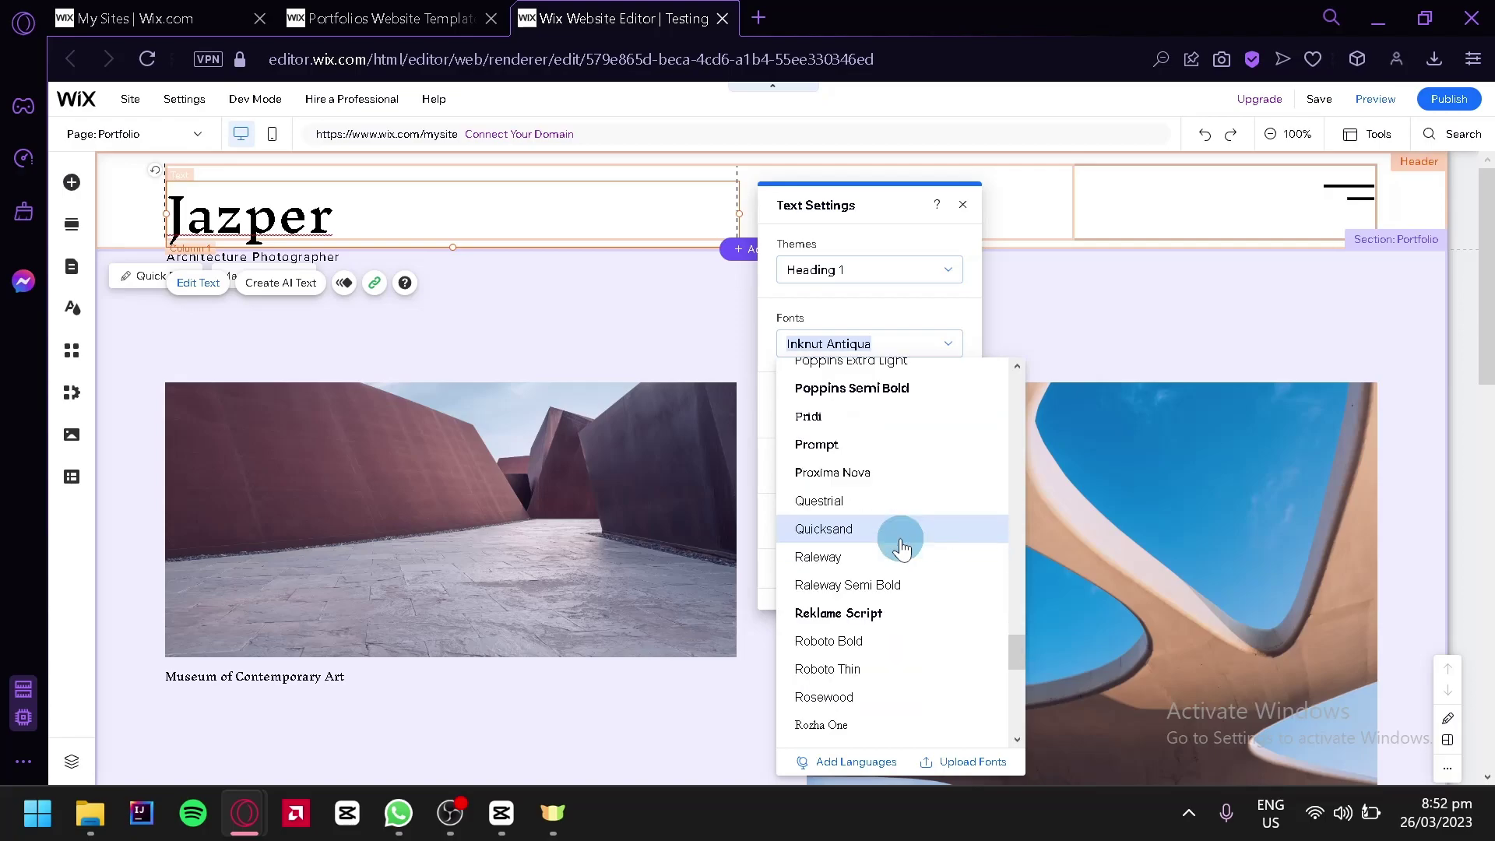
{"action": "left_click", "coordinate": [935, 344]}
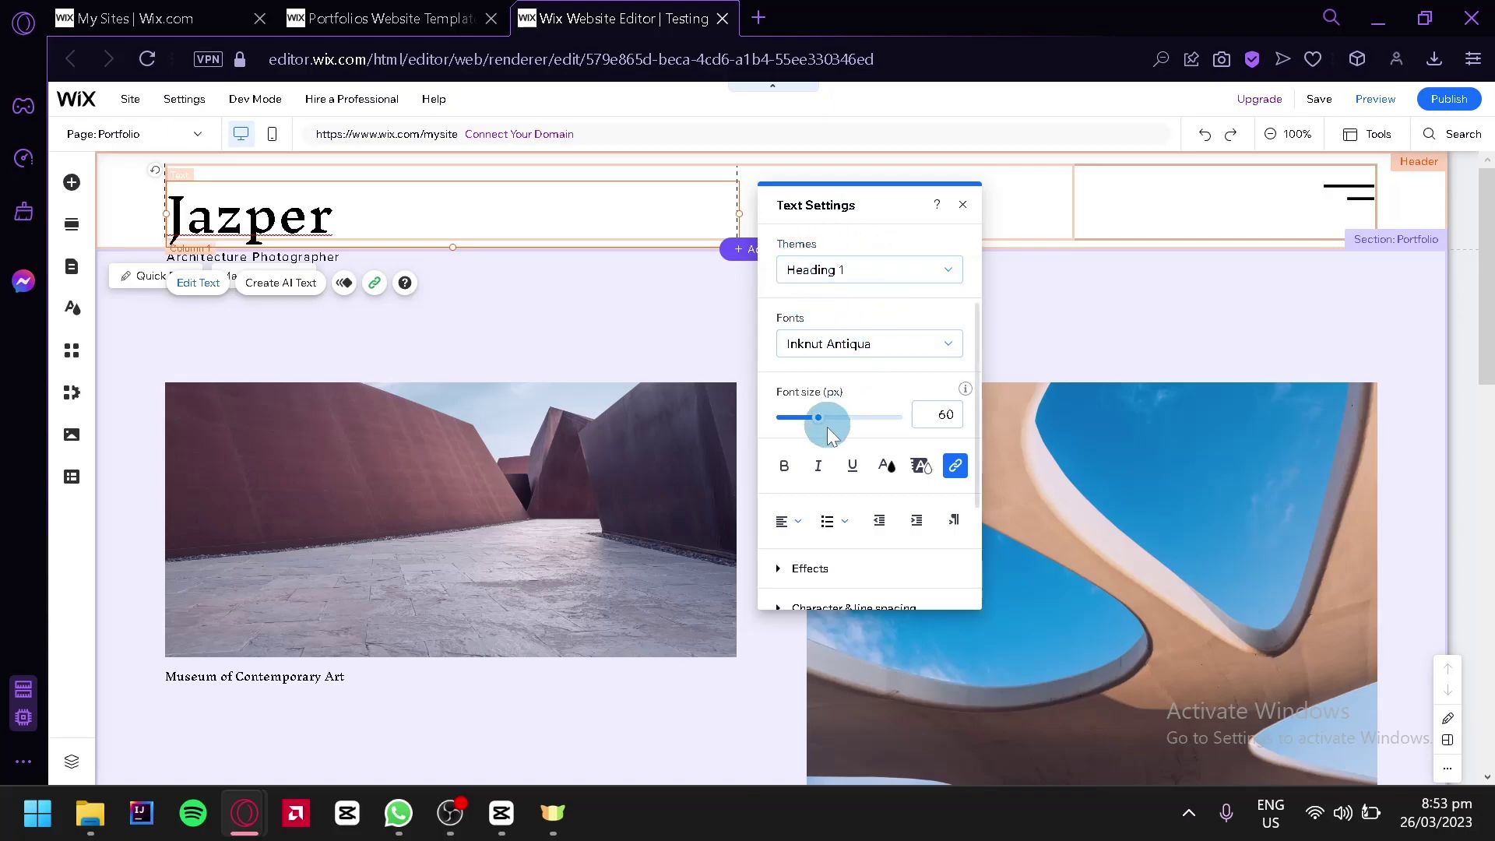
Reduce the font size of the whole header title and look at the text effects without applying any.
{"action": "left_click_drag", "start_coordinate": [817, 427], "coordinate": [838, 431]}
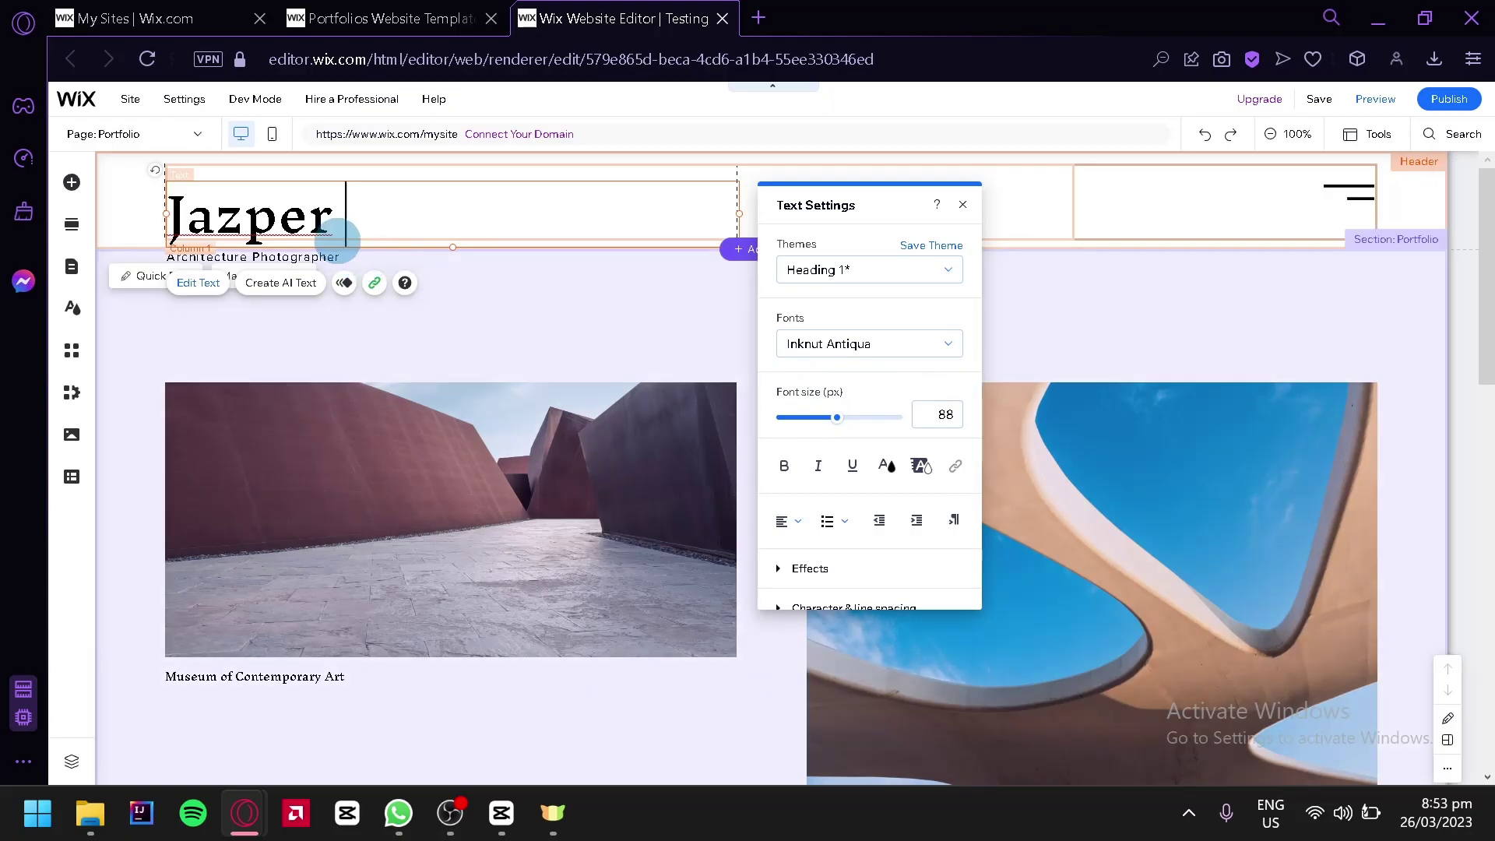
{"action": "left_click_drag", "start_coordinate": [337, 223], "coordinate": [168, 208]}
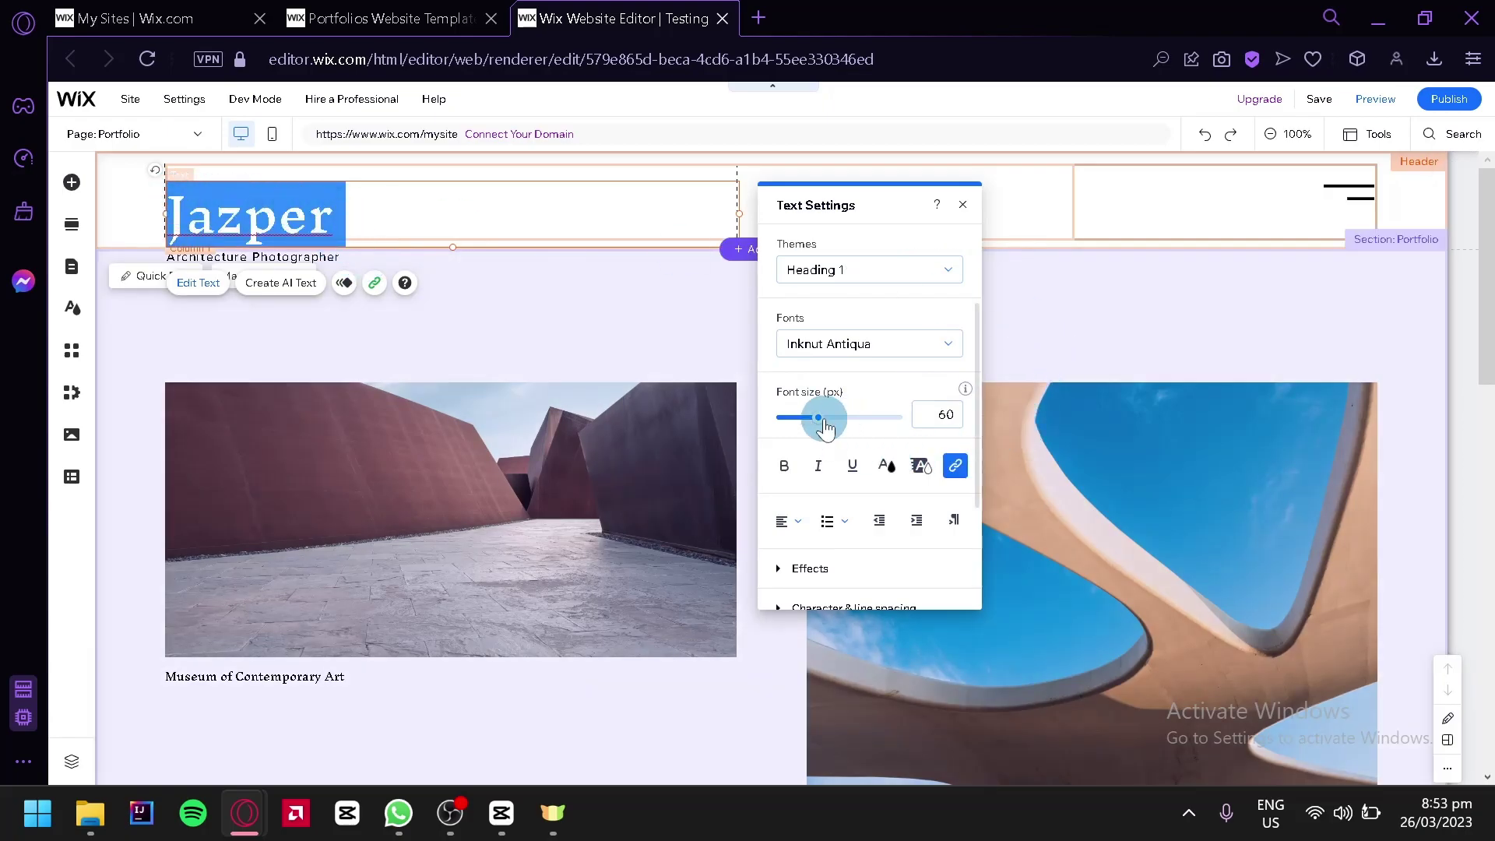
{"action": "mouse_move", "coordinate": [818, 419]}
{"action": "left_mouse_down"}
{"action": "mouse_move", "coordinate": [843, 426]}
{"action": "mouse_move", "coordinate": [790, 422]}
{"action": "left_mouse_up"}
{"action": "scroll", "coordinate": [895, 439], "scroll_direction": "down", "scroll_amount": 2}
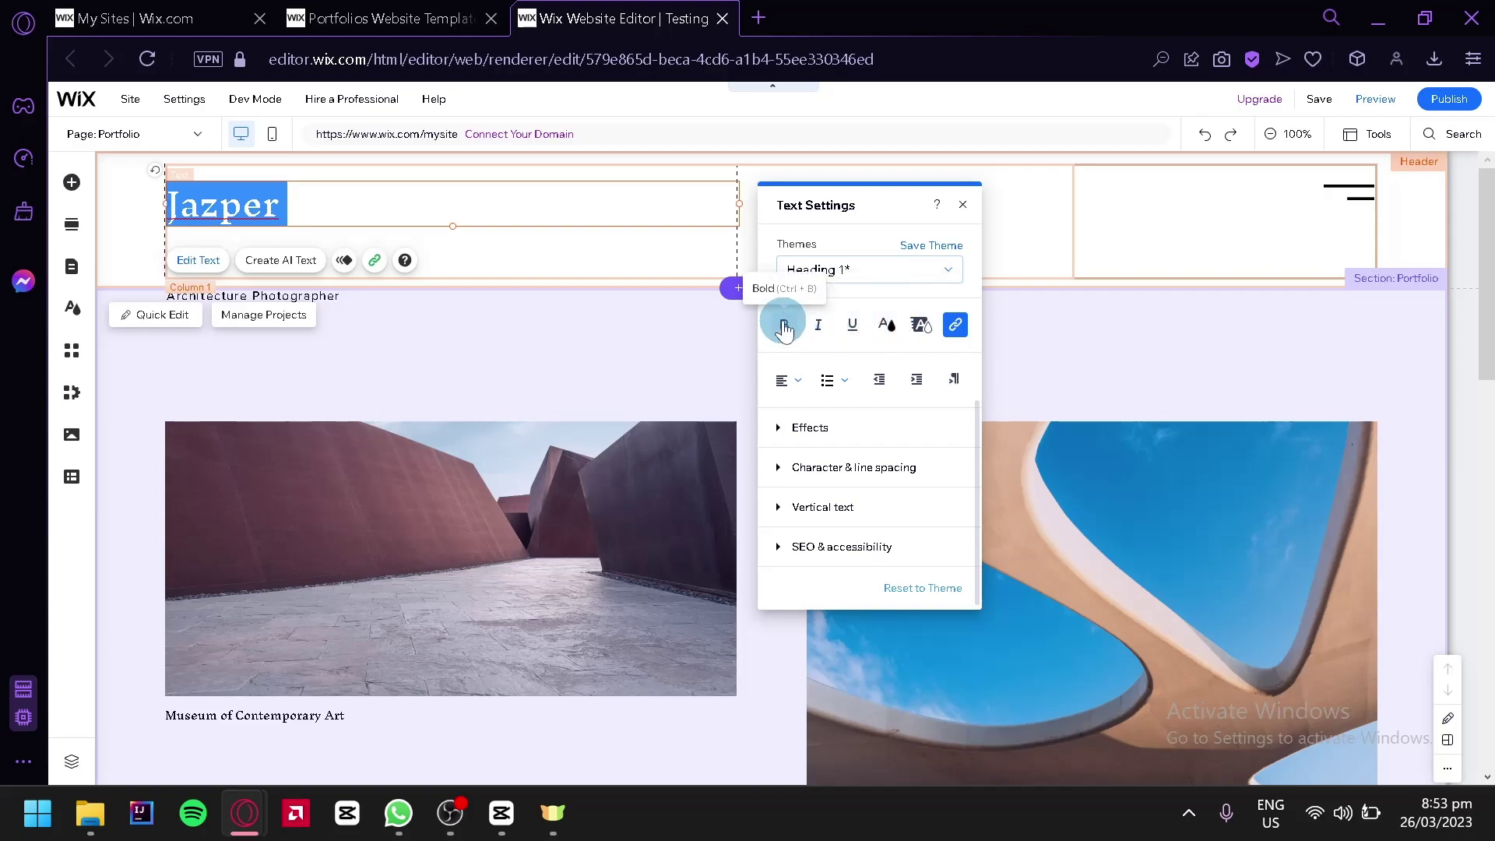
{"action": "left_click", "coordinate": [782, 428]}
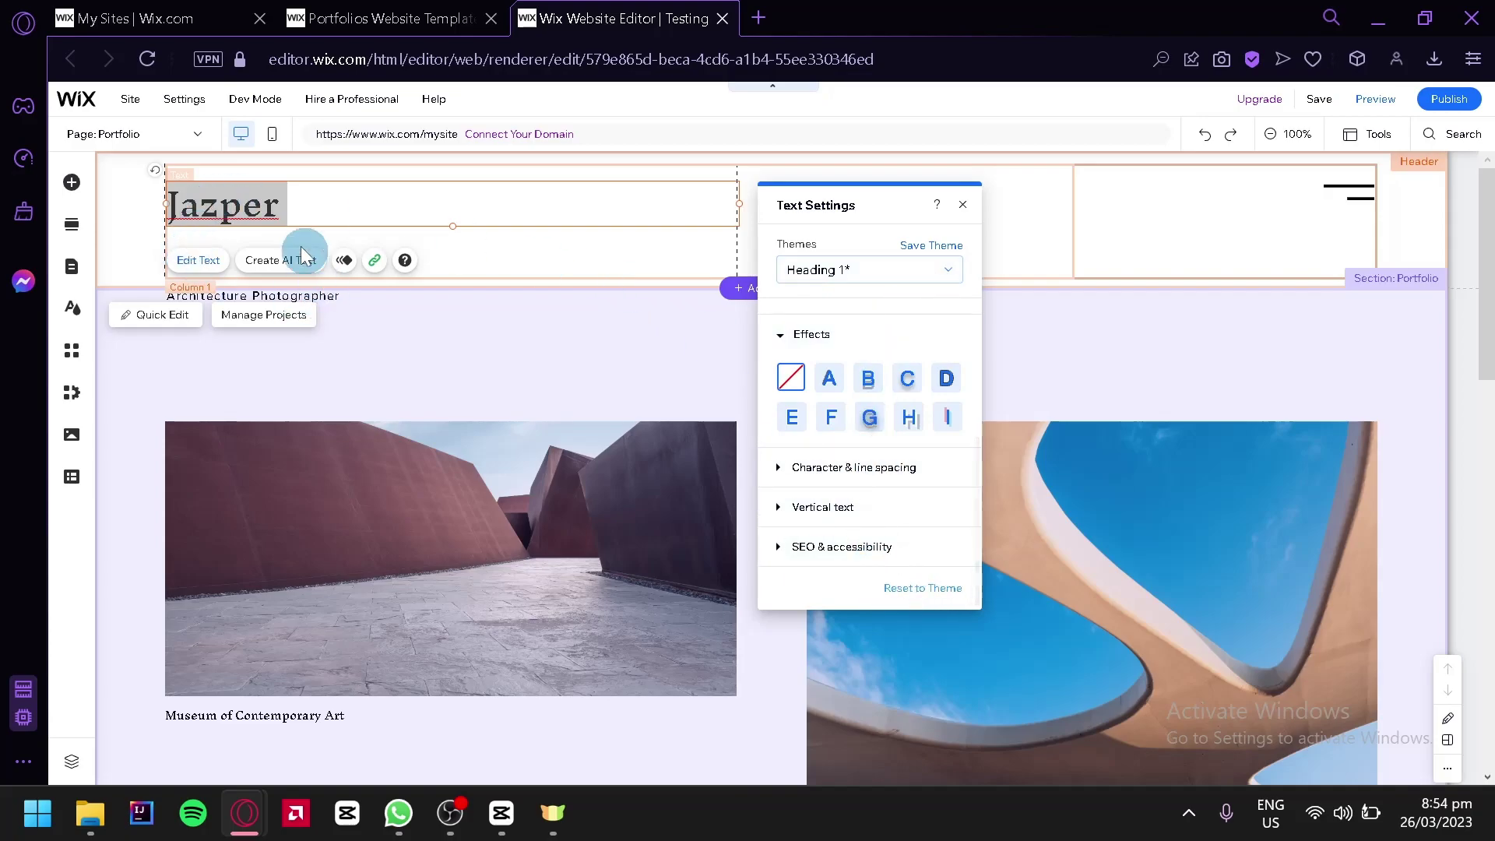
{"action": "left_click", "coordinate": [408, 380]}
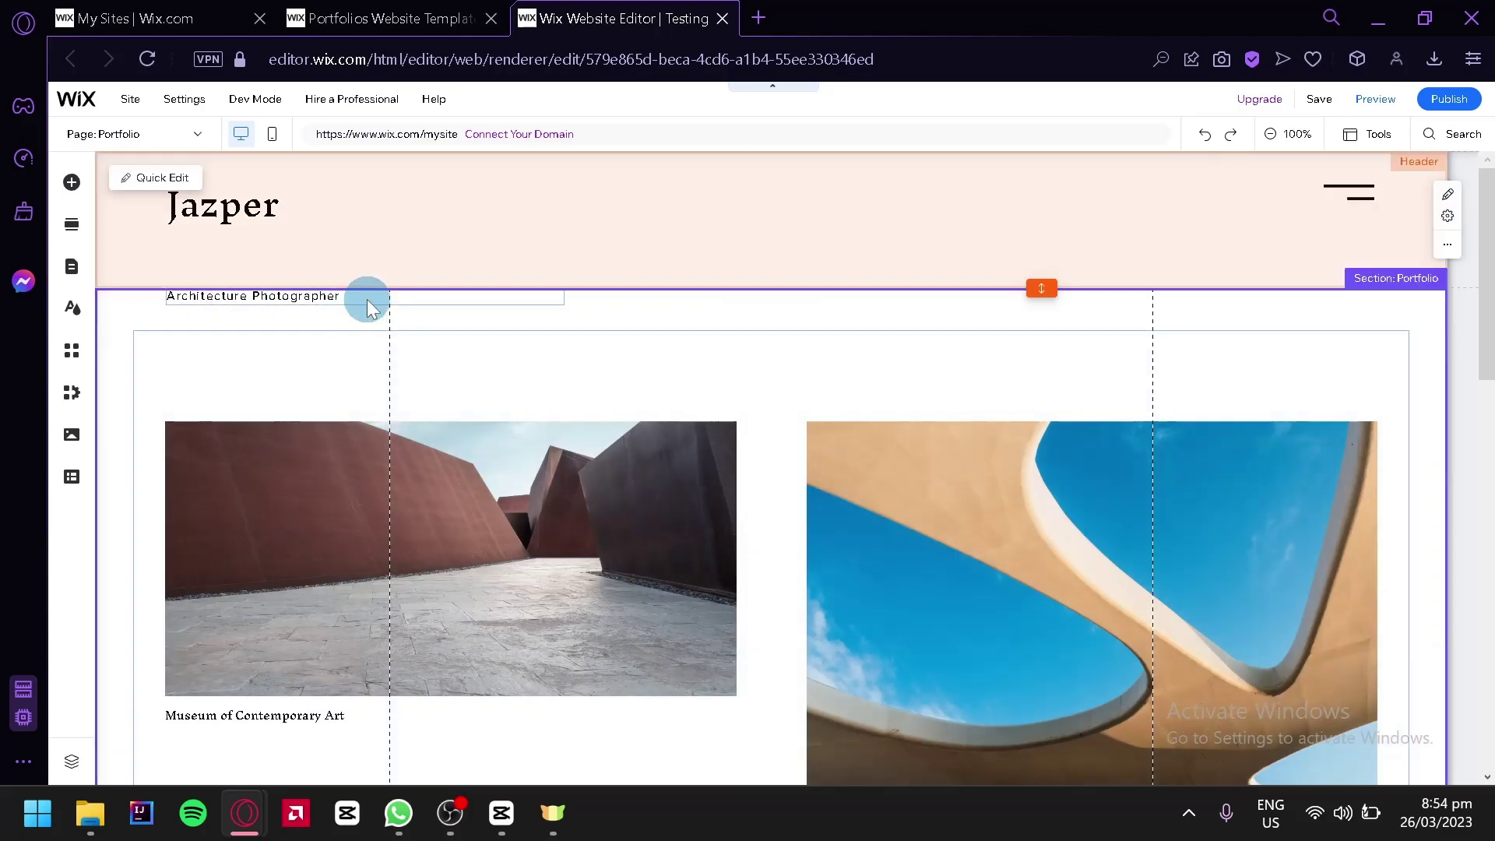
Replace the "Architecture Photographer" subtitle below the header with "JOb title".
{"action": "double_click", "coordinate": [415, 292]}
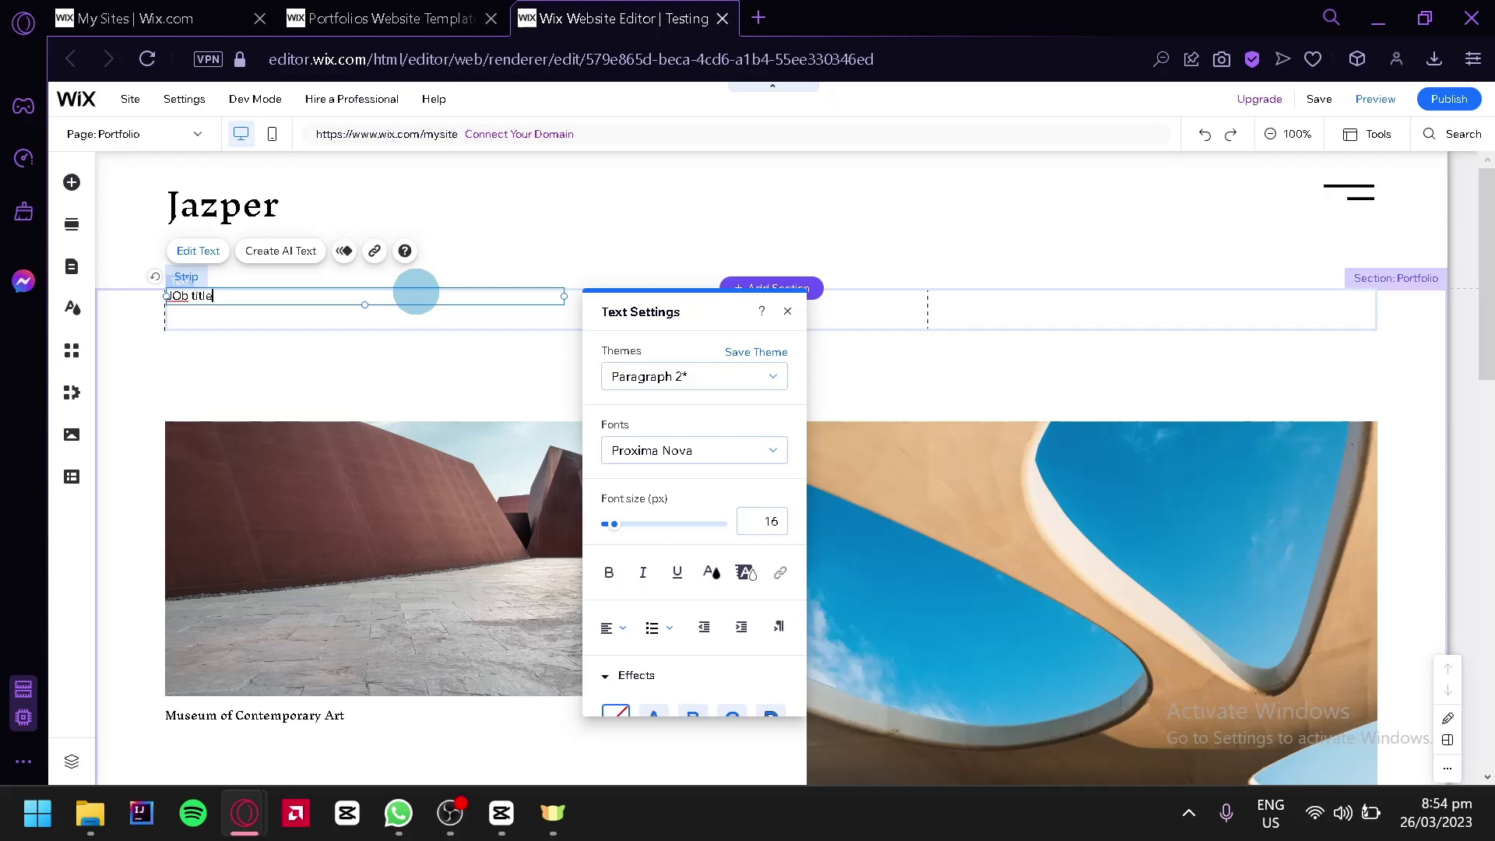
{"action": "left_click", "coordinate": [452, 366]}
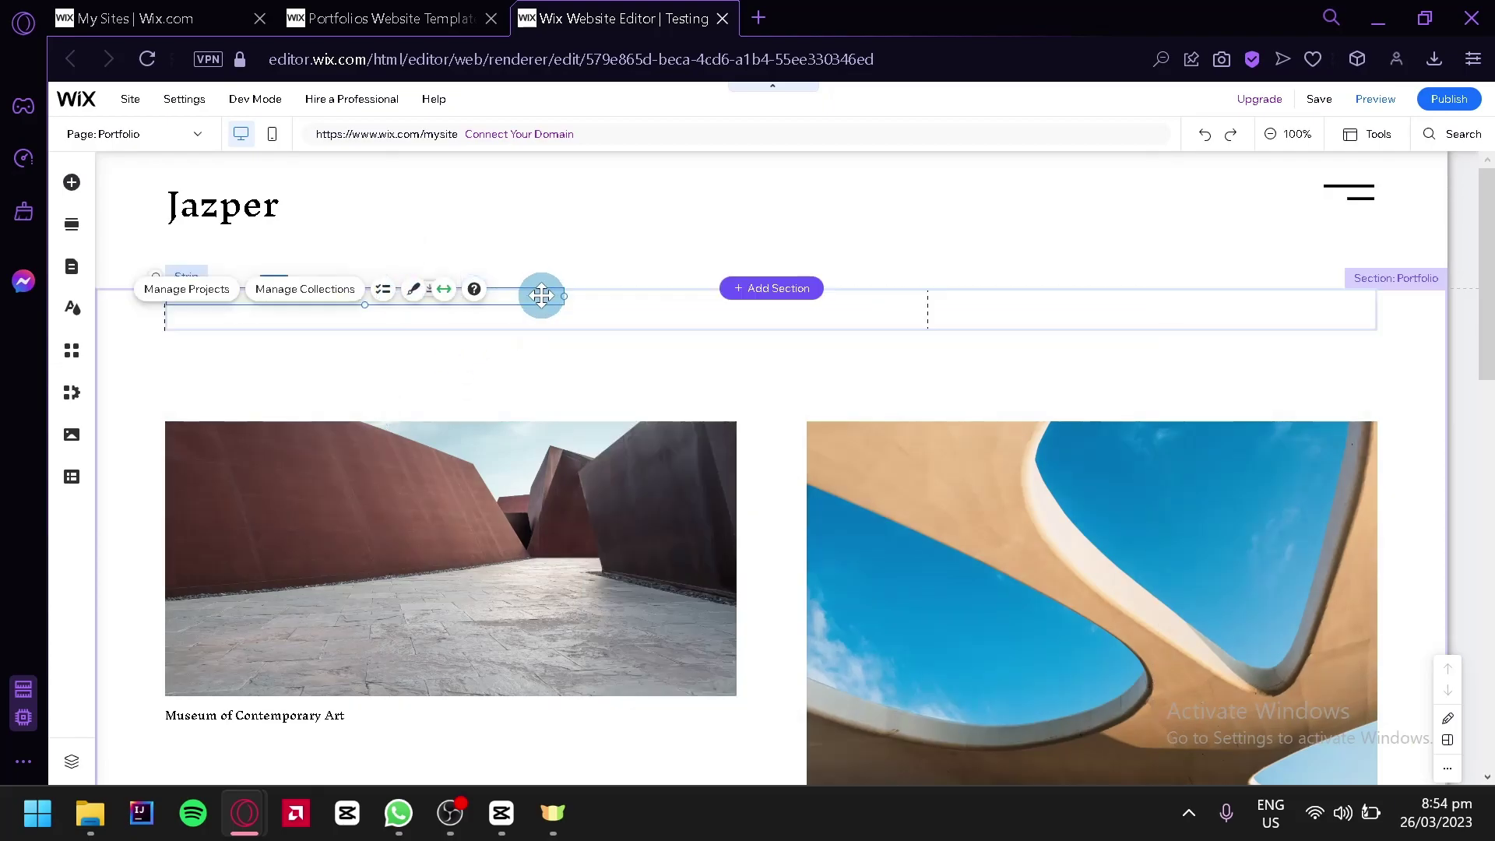
{"action": "left_click", "coordinate": [541, 293]}
{"action": "double_click", "coordinate": [517, 307]}
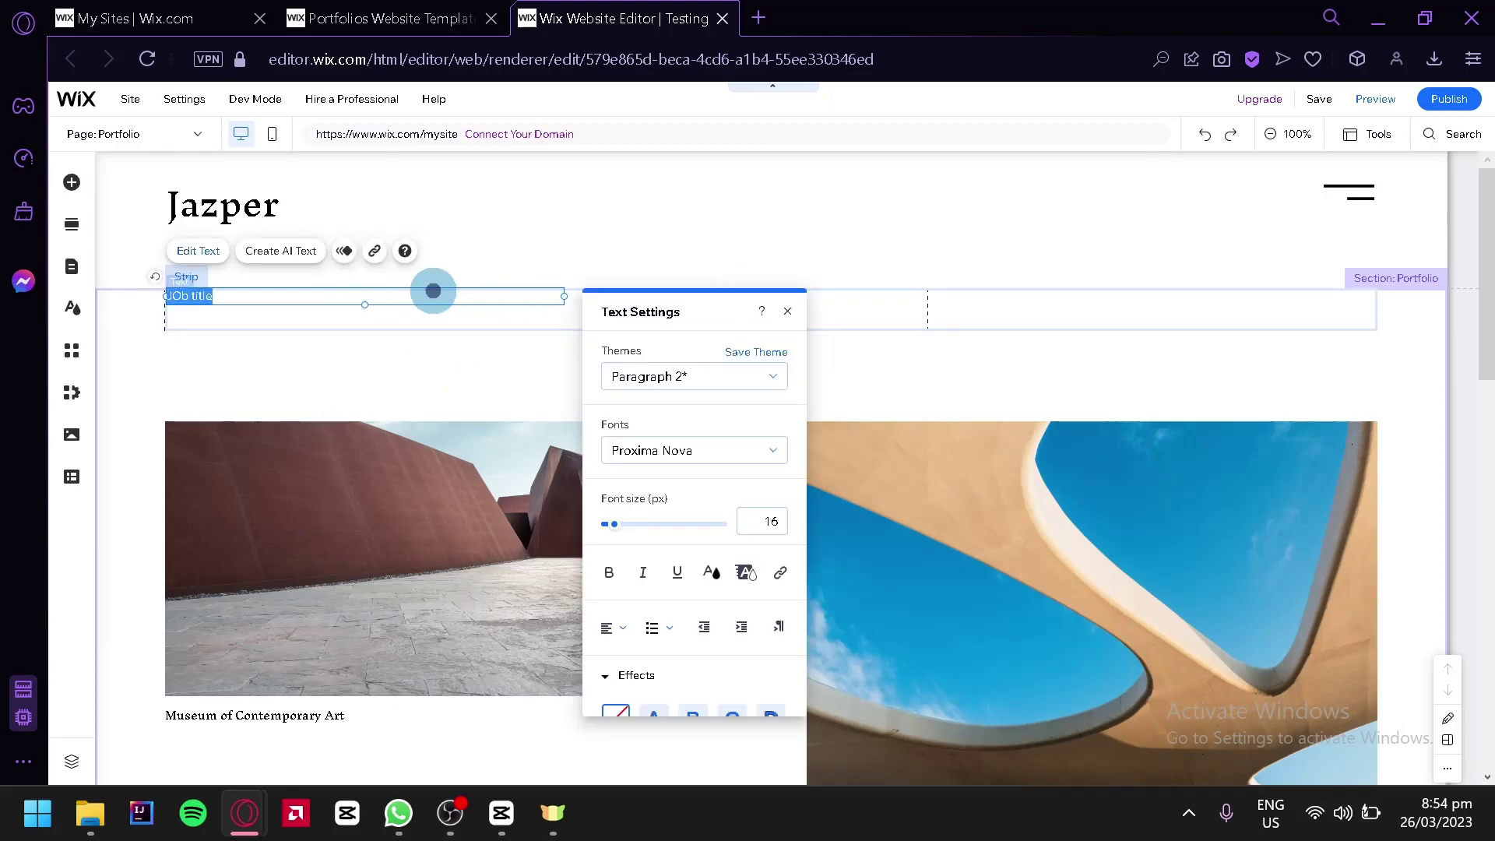
Add a Paragraph 2 themed text element beneath the job title and look through its text settings.
{"action": "left_click", "coordinate": [72, 184]}
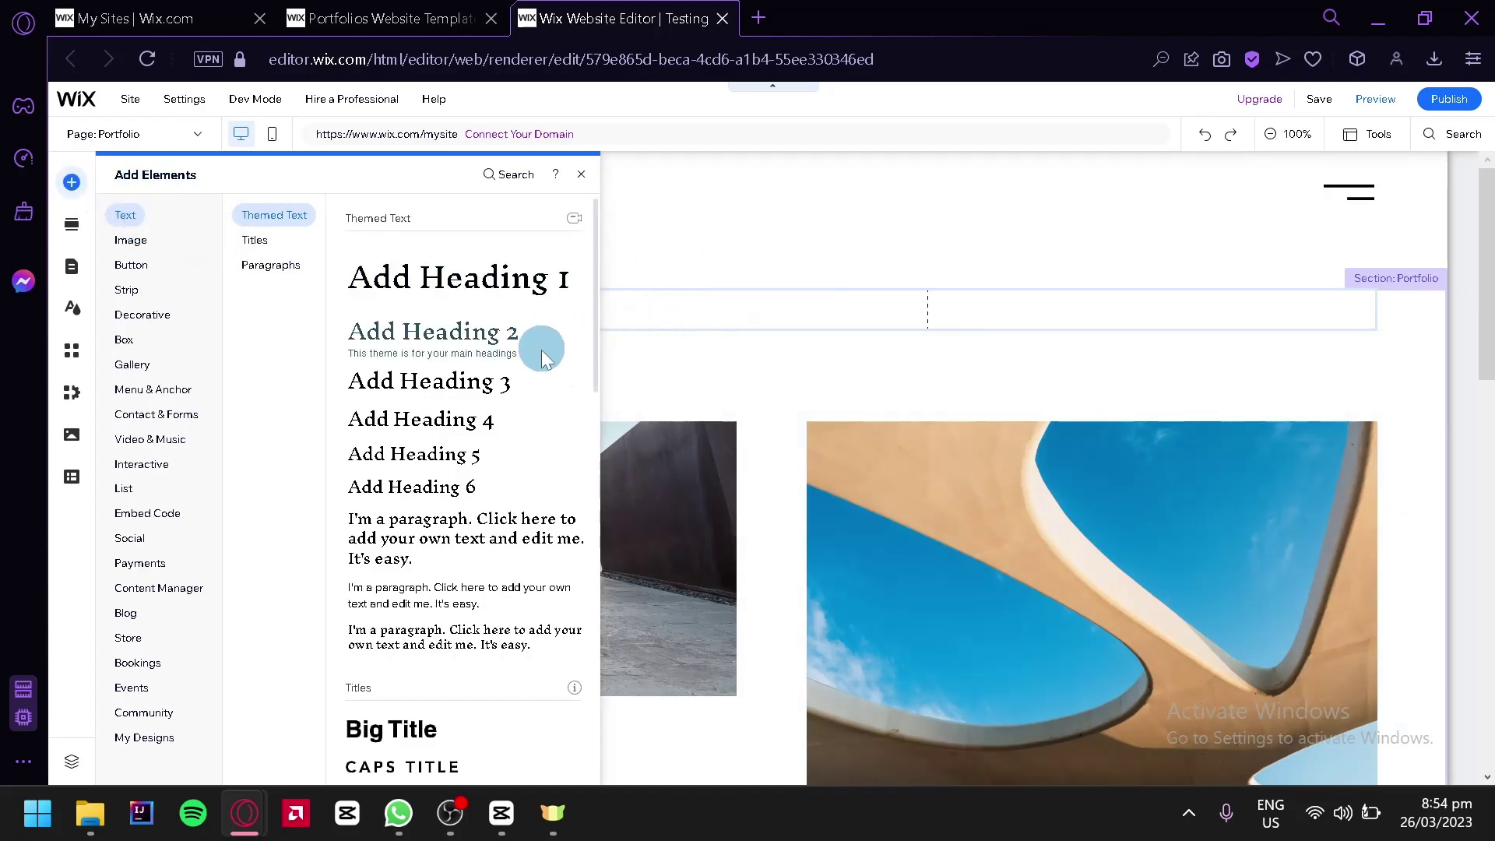
{"action": "scroll", "coordinate": [506, 397], "scroll_direction": "down", "scroll_amount": 2}
{"action": "left_click_drag", "start_coordinate": [393, 452], "coordinate": [254, 337]}
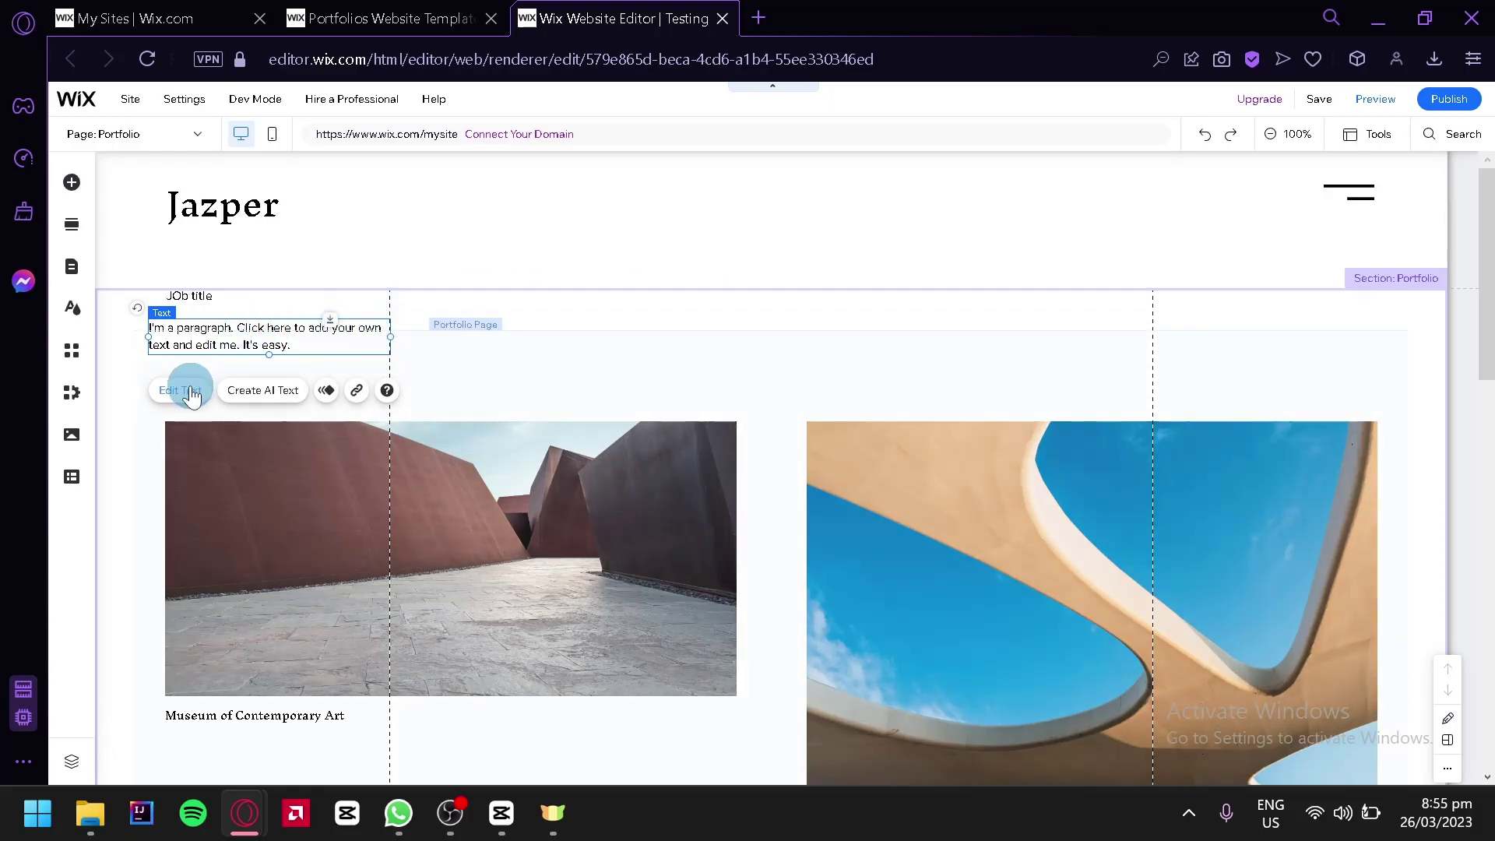
{"action": "left_click", "coordinate": [191, 393]}
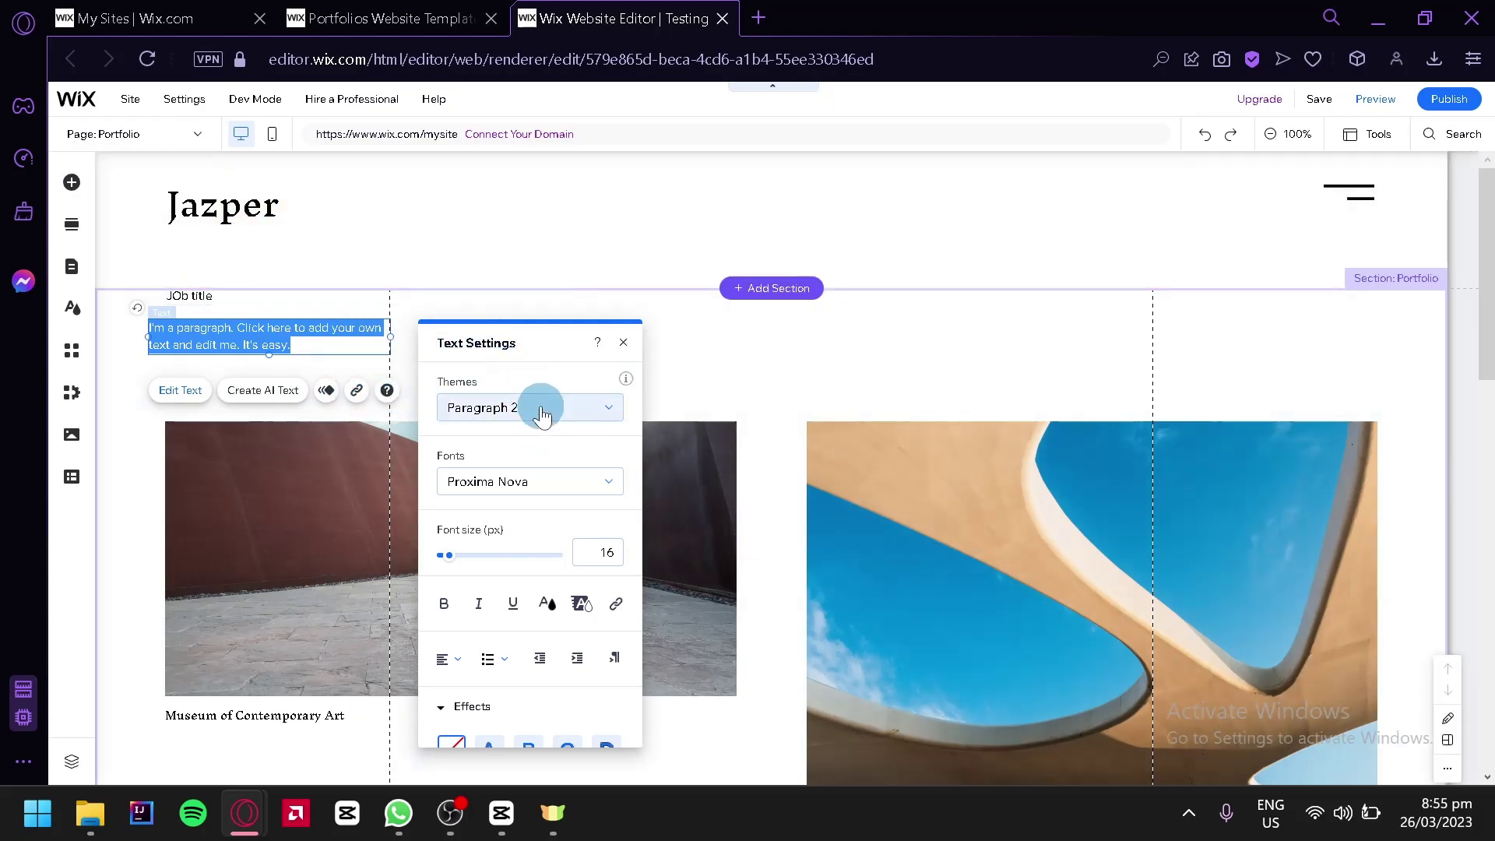
{"action": "scroll", "coordinate": [514, 530], "scroll_direction": "down", "scroll_amount": 3}
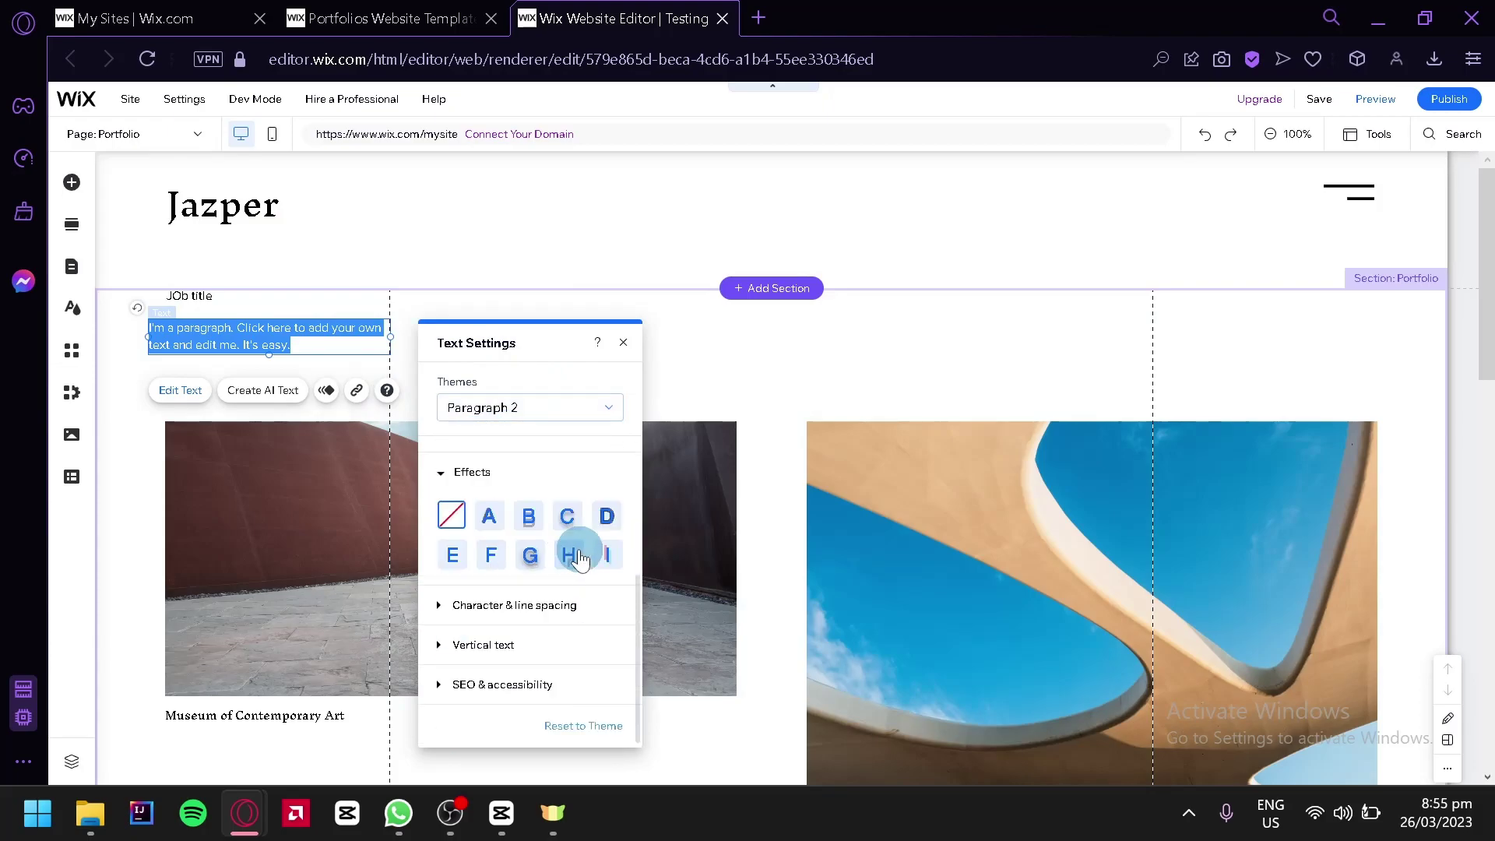
{"action": "left_click", "coordinate": [680, 340]}
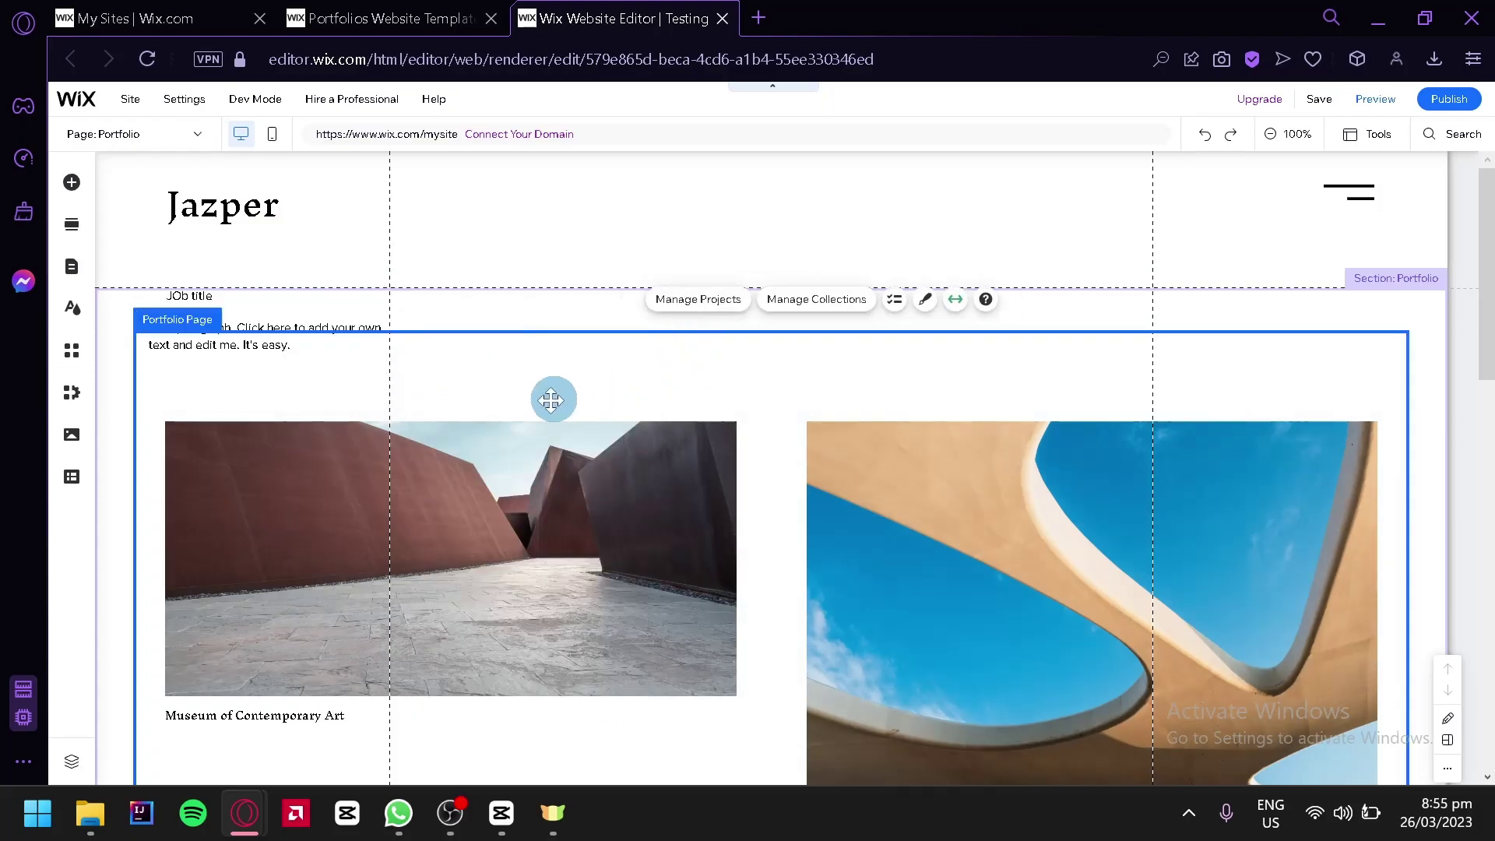
Select the portfolio gallery on the page and open its layout choices.
{"action": "scroll", "coordinate": [658, 441], "scroll_direction": "down", "scroll_amount": 2}
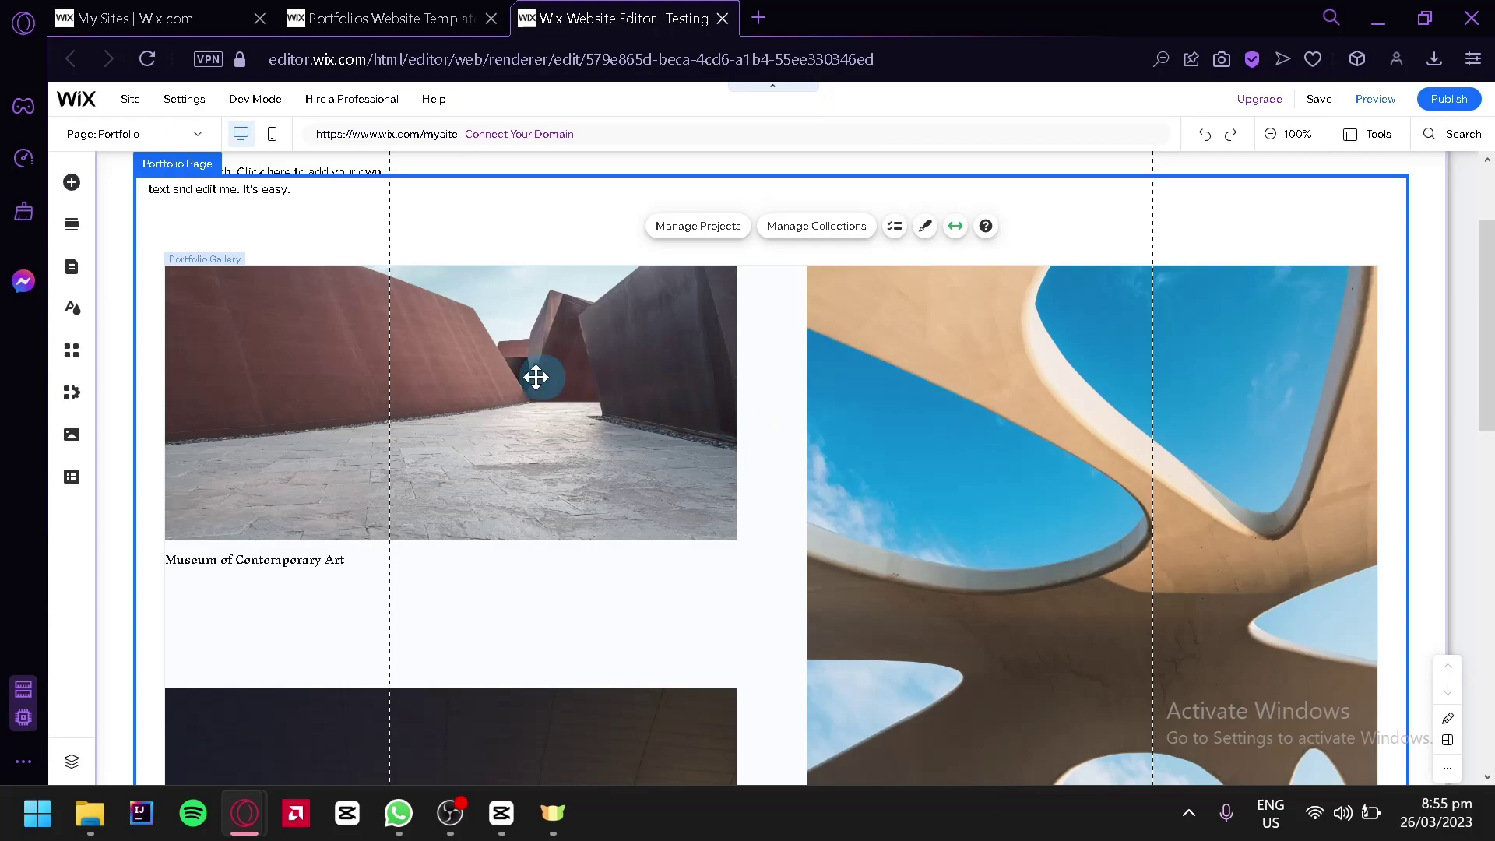
{"action": "scroll", "coordinate": [703, 504], "scroll_direction": "down", "scroll_amount": 2}
{"action": "scroll", "coordinate": [633, 476], "scroll_direction": "up", "scroll_amount": 4}
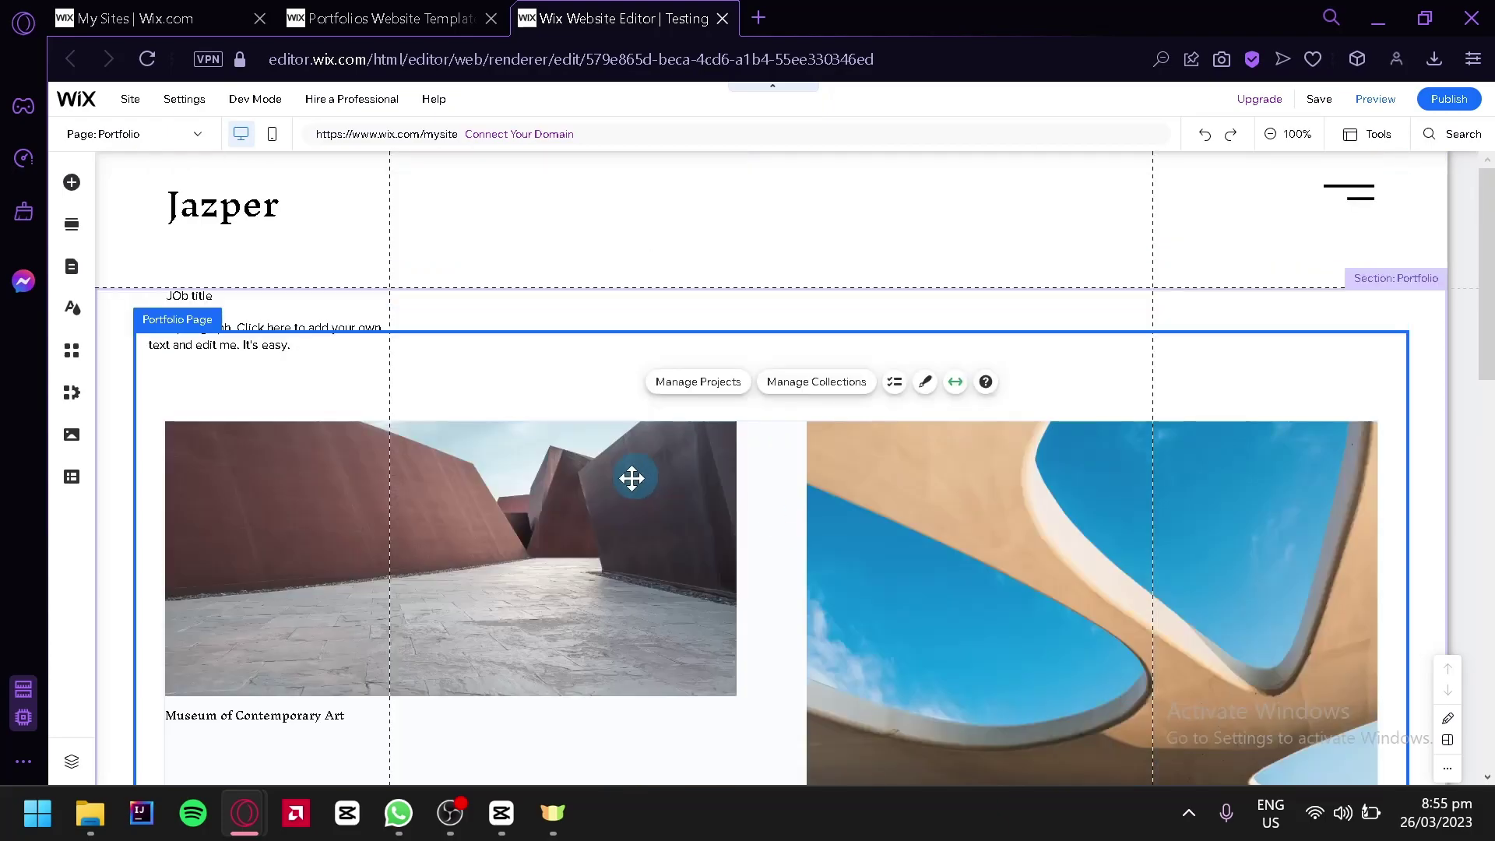
{"action": "left_click", "coordinate": [633, 476]}
{"action": "scroll", "coordinate": [634, 476], "scroll_direction": "down", "scroll_amount": 2}
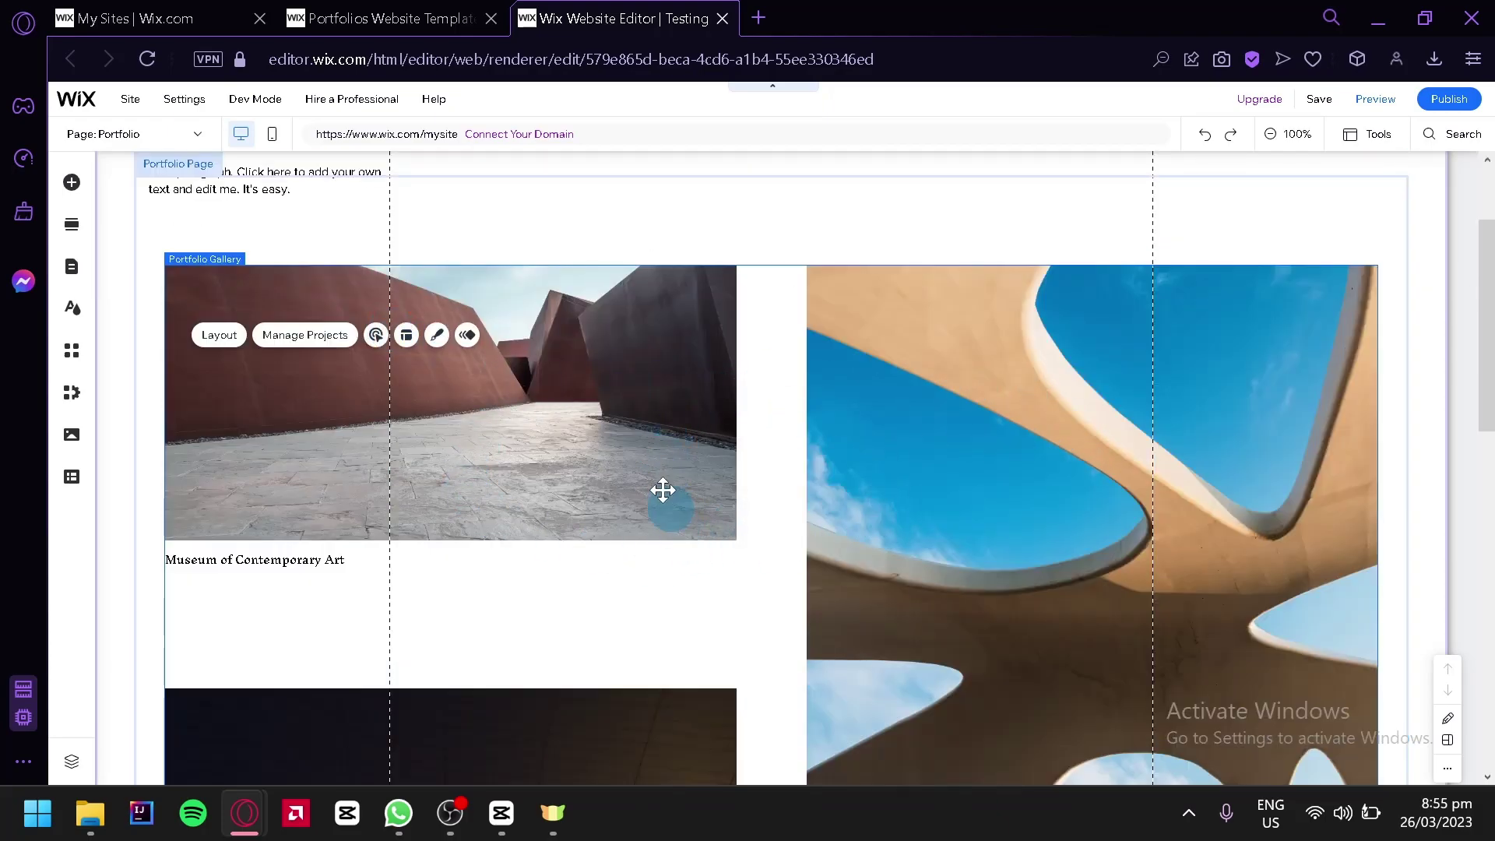
{"action": "left_click", "coordinate": [206, 333]}
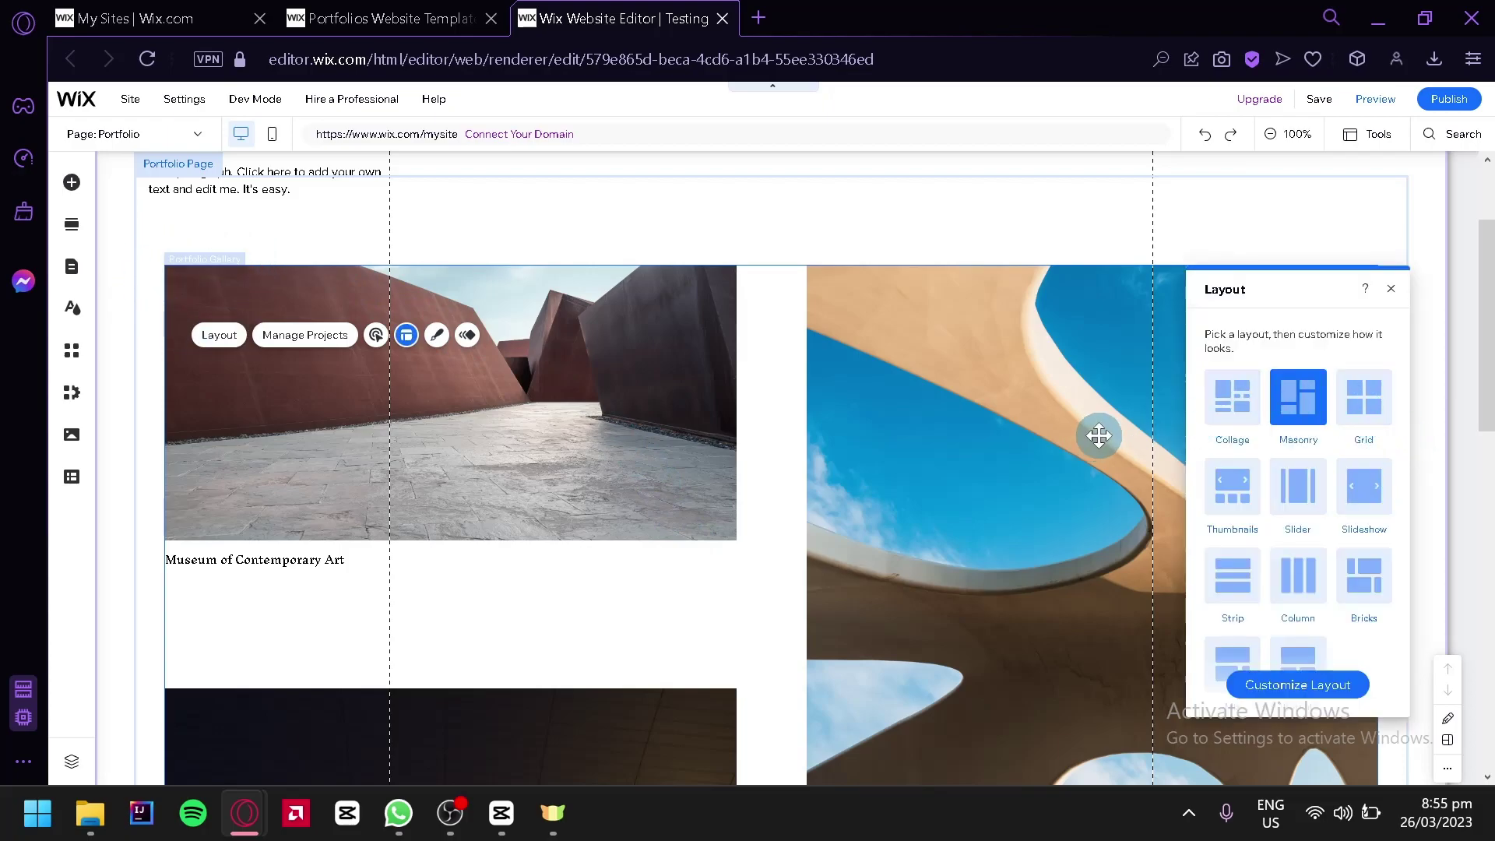
{"action": "key", "text": "ctrl+minus"}
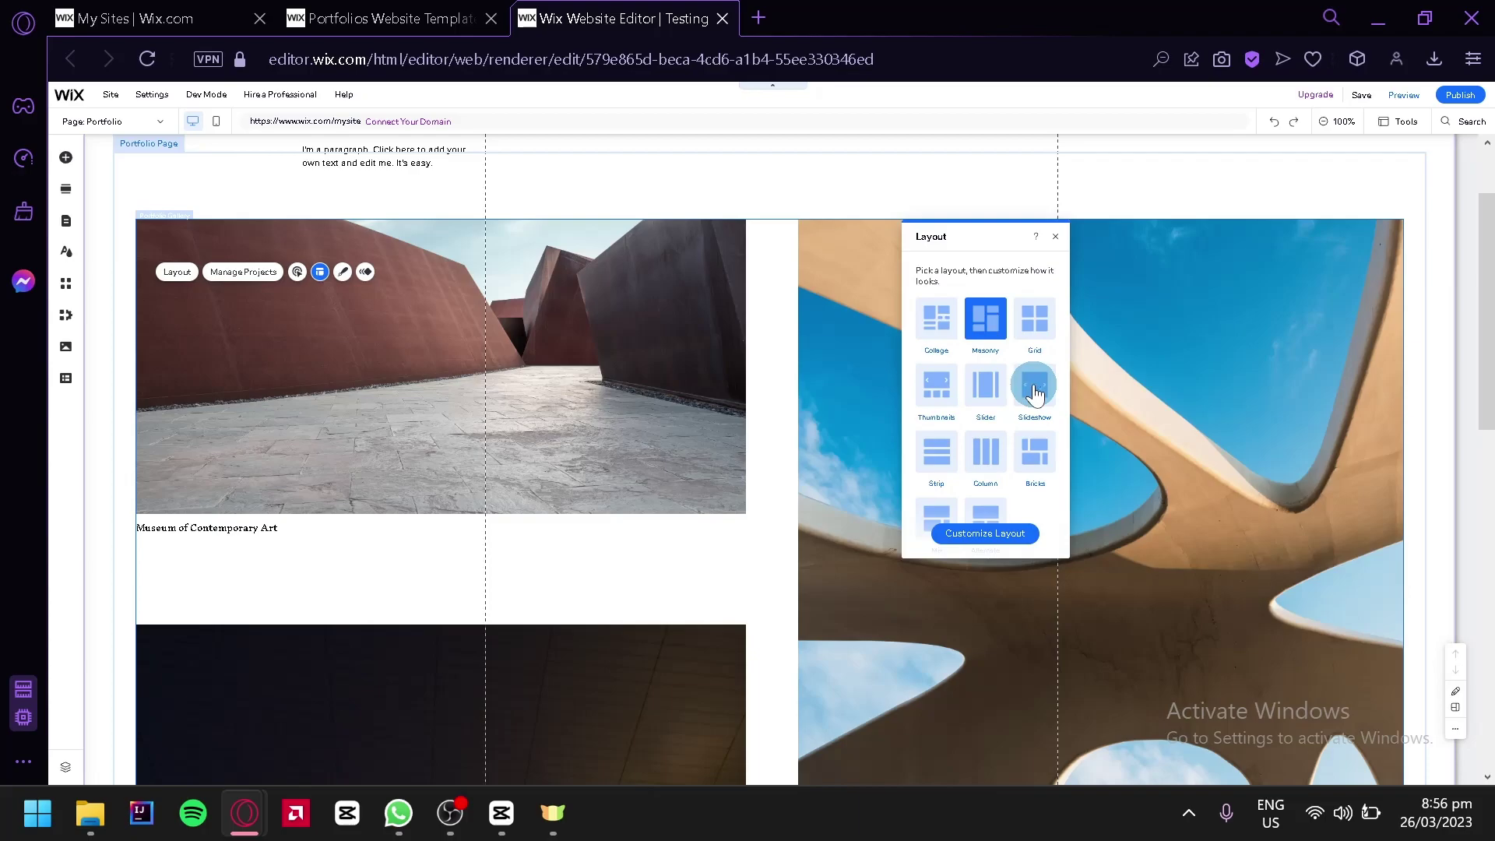
Try the Slideshow and Thumbnails layouts on the portfolio gallery and settle on the Collage layout.
{"action": "left_click", "coordinate": [1034, 394]}
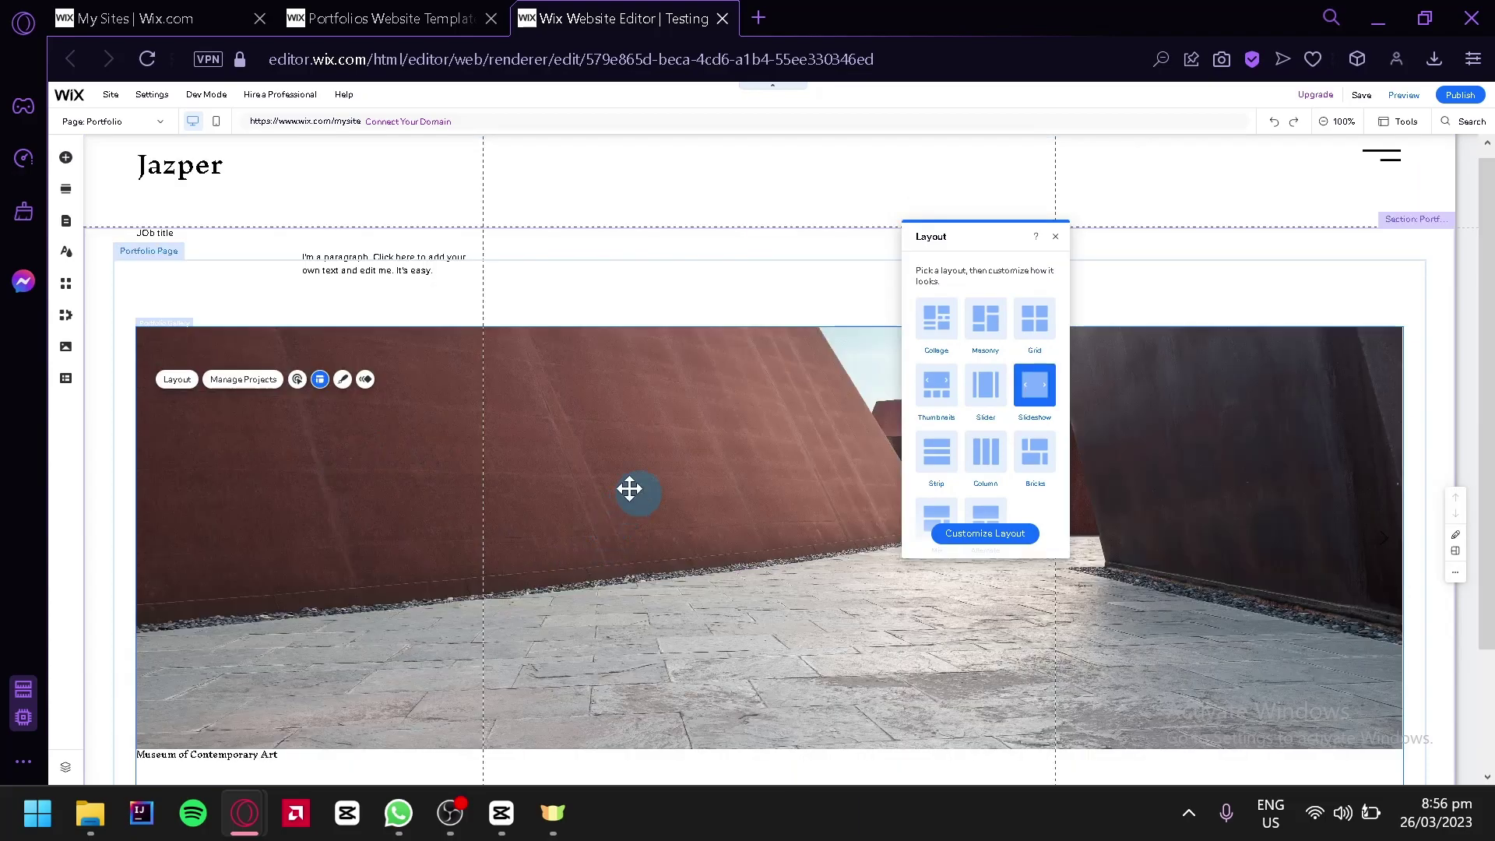
{"action": "scroll", "coordinate": [534, 504], "scroll_direction": "down", "scroll_amount": 2}
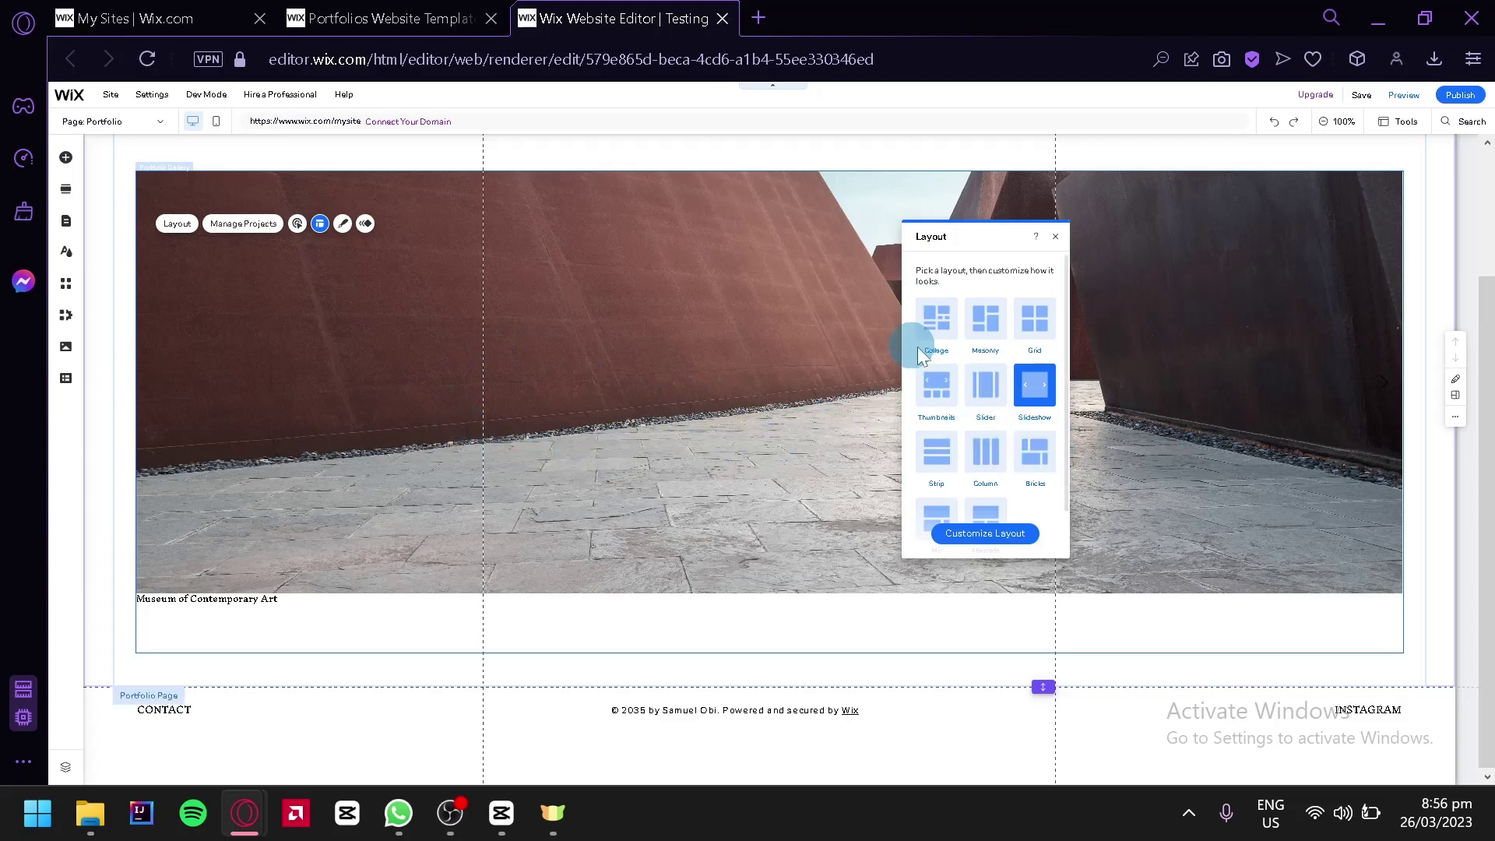
{"action": "left_click", "coordinate": [938, 387]}
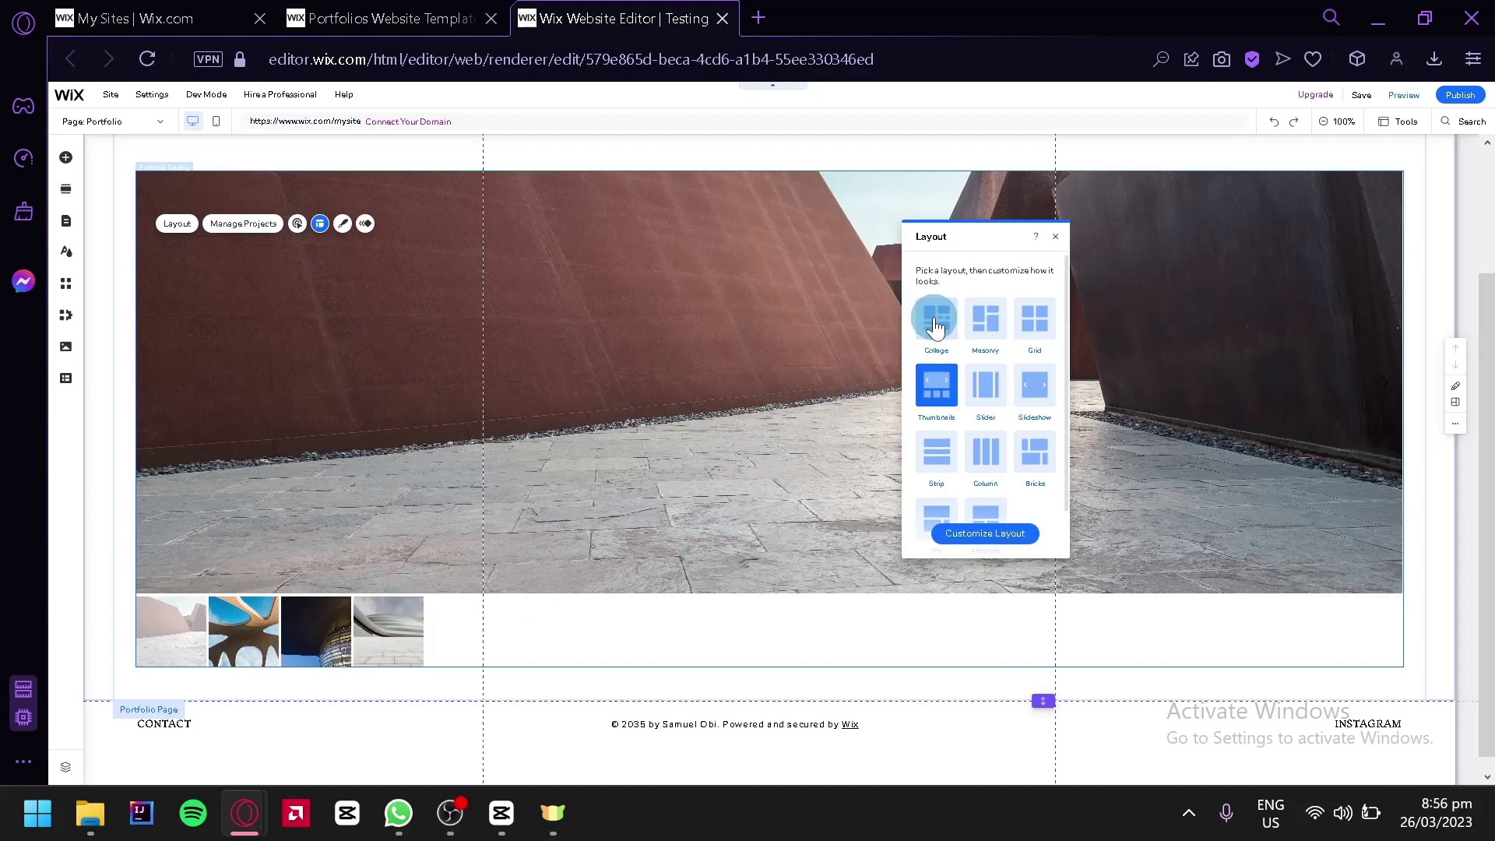
{"action": "scroll", "coordinate": [1046, 441], "scroll_direction": "down", "scroll_amount": 1}
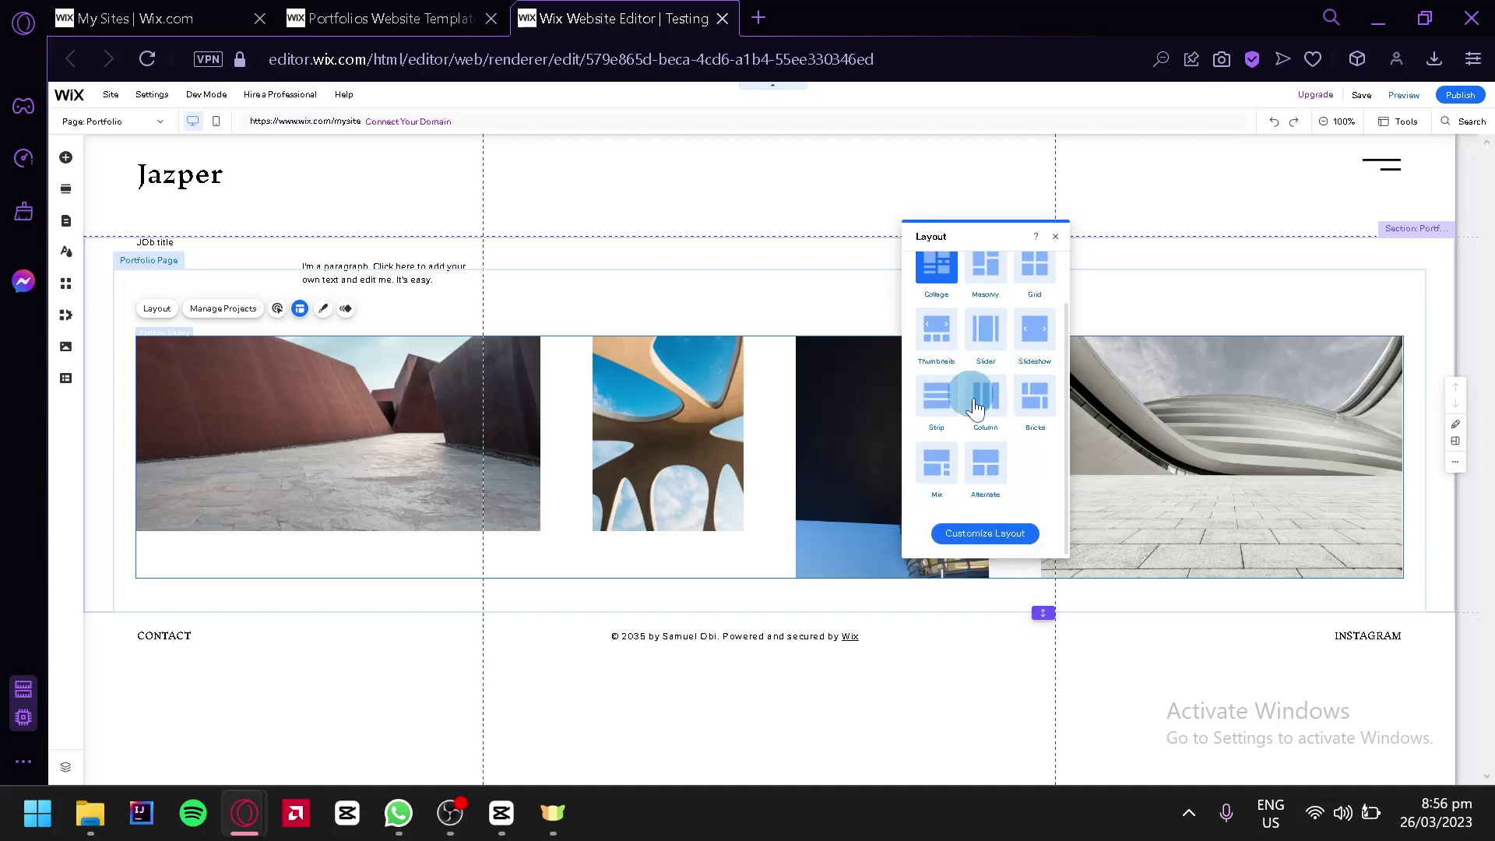
{"action": "scroll", "coordinate": [1032, 321], "scroll_direction": "up", "scroll_amount": 2}
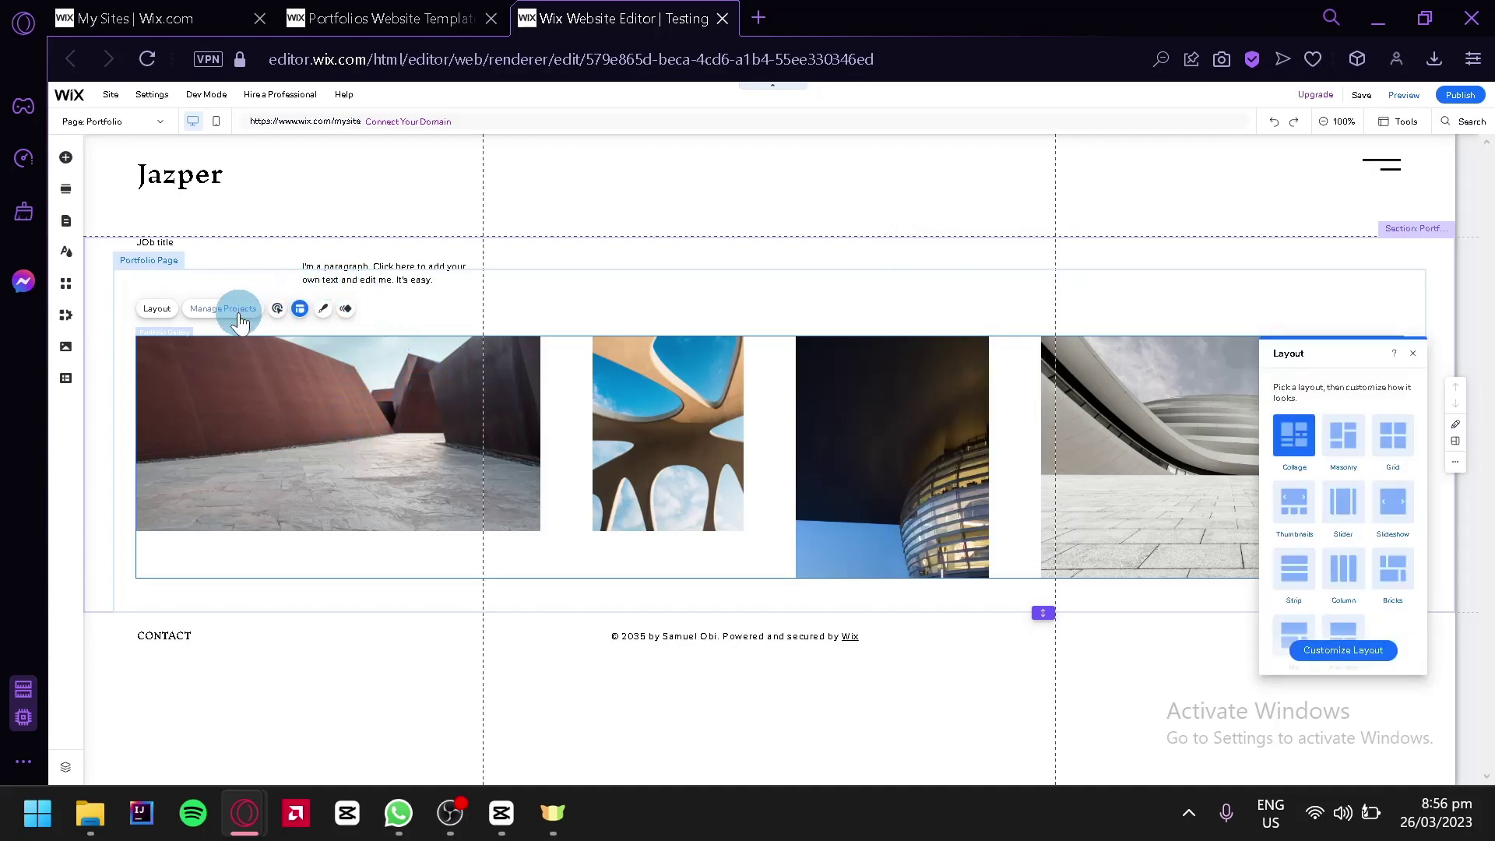
Manage the portfolio gallery's projects and open the Museum of Contemporary Art project from the My Portfolio collection.
{"action": "left_click", "coordinate": [238, 311]}
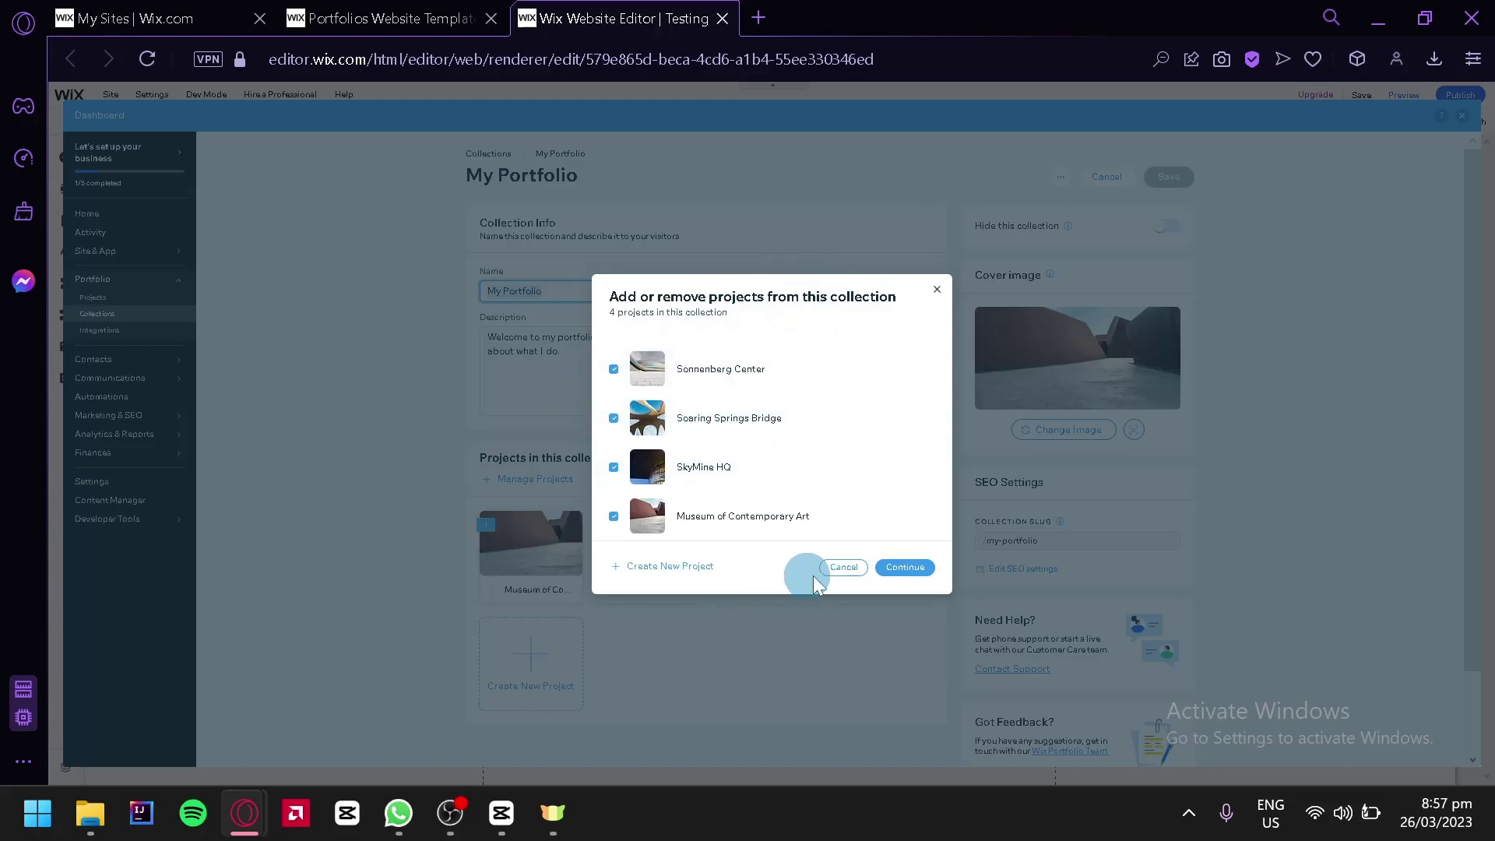
{"action": "left_click", "coordinate": [843, 573]}
{"action": "scroll", "coordinate": [651, 444], "scroll_direction": "down", "scroll_amount": 2}
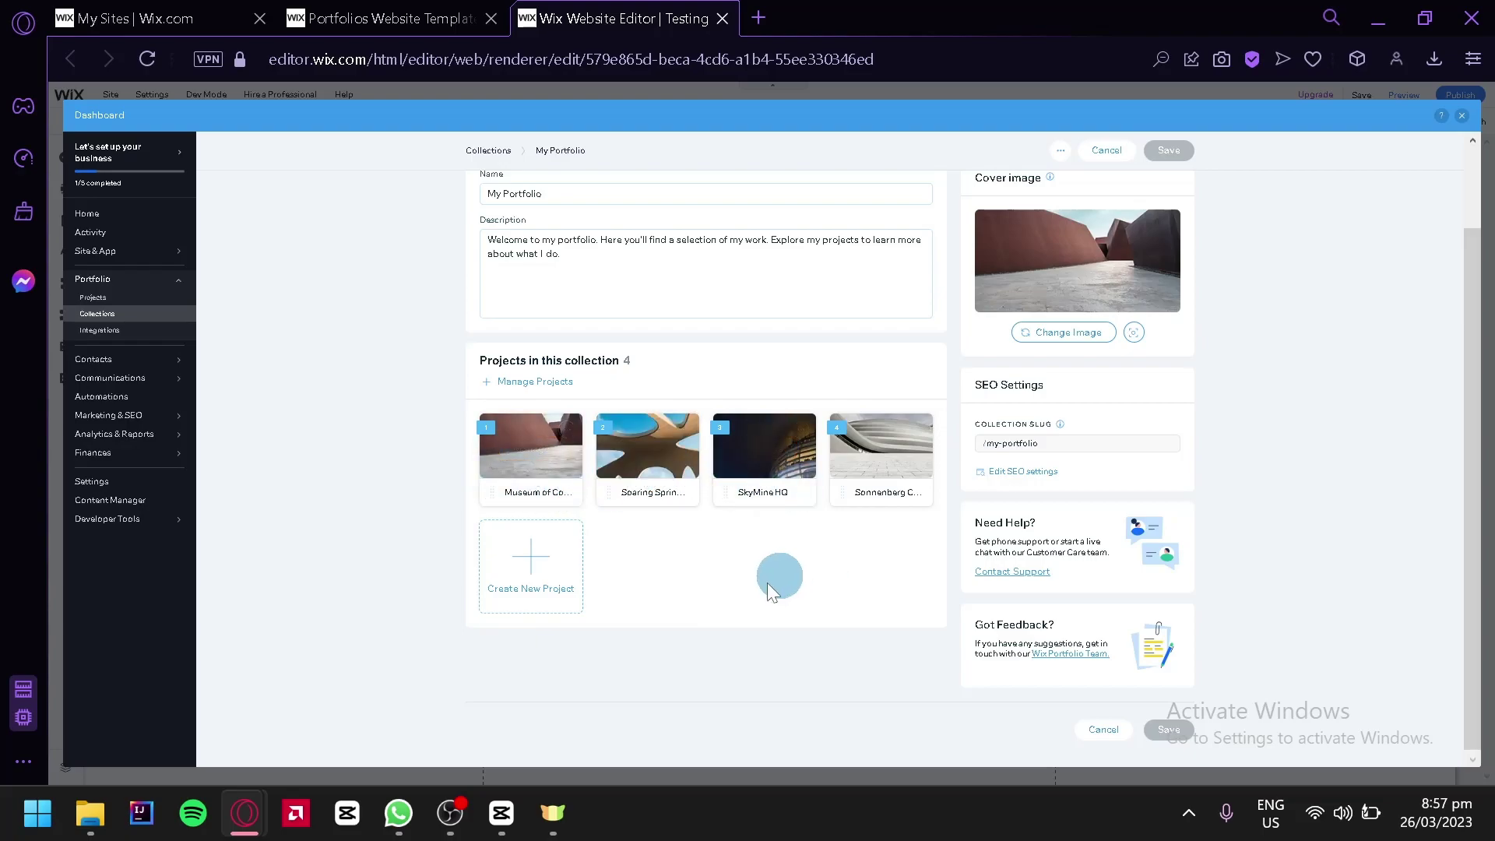
{"action": "left_click", "coordinate": [566, 430]}
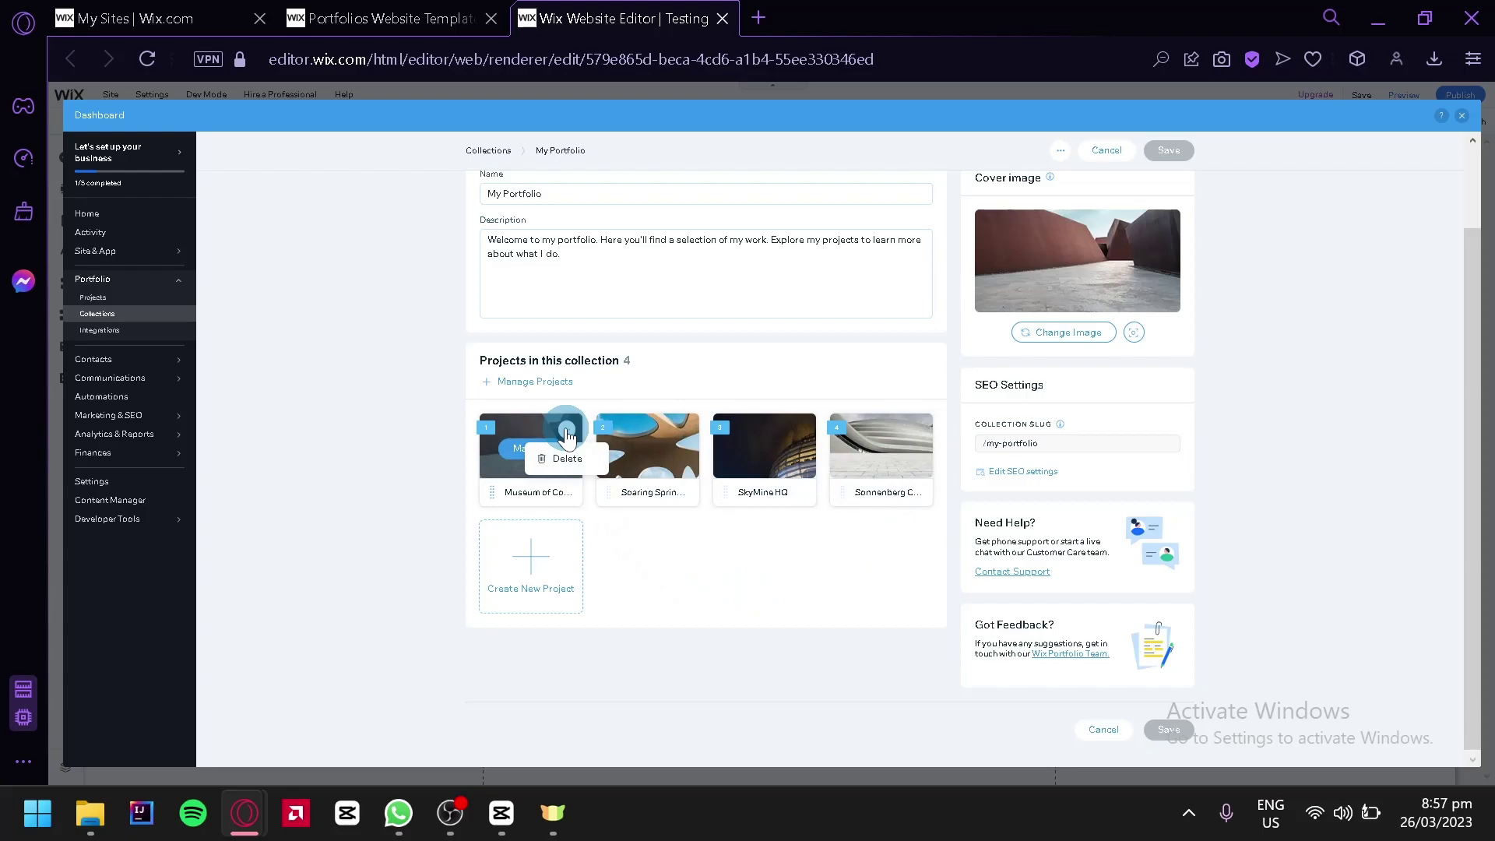
{"action": "left_click", "coordinate": [568, 459]}
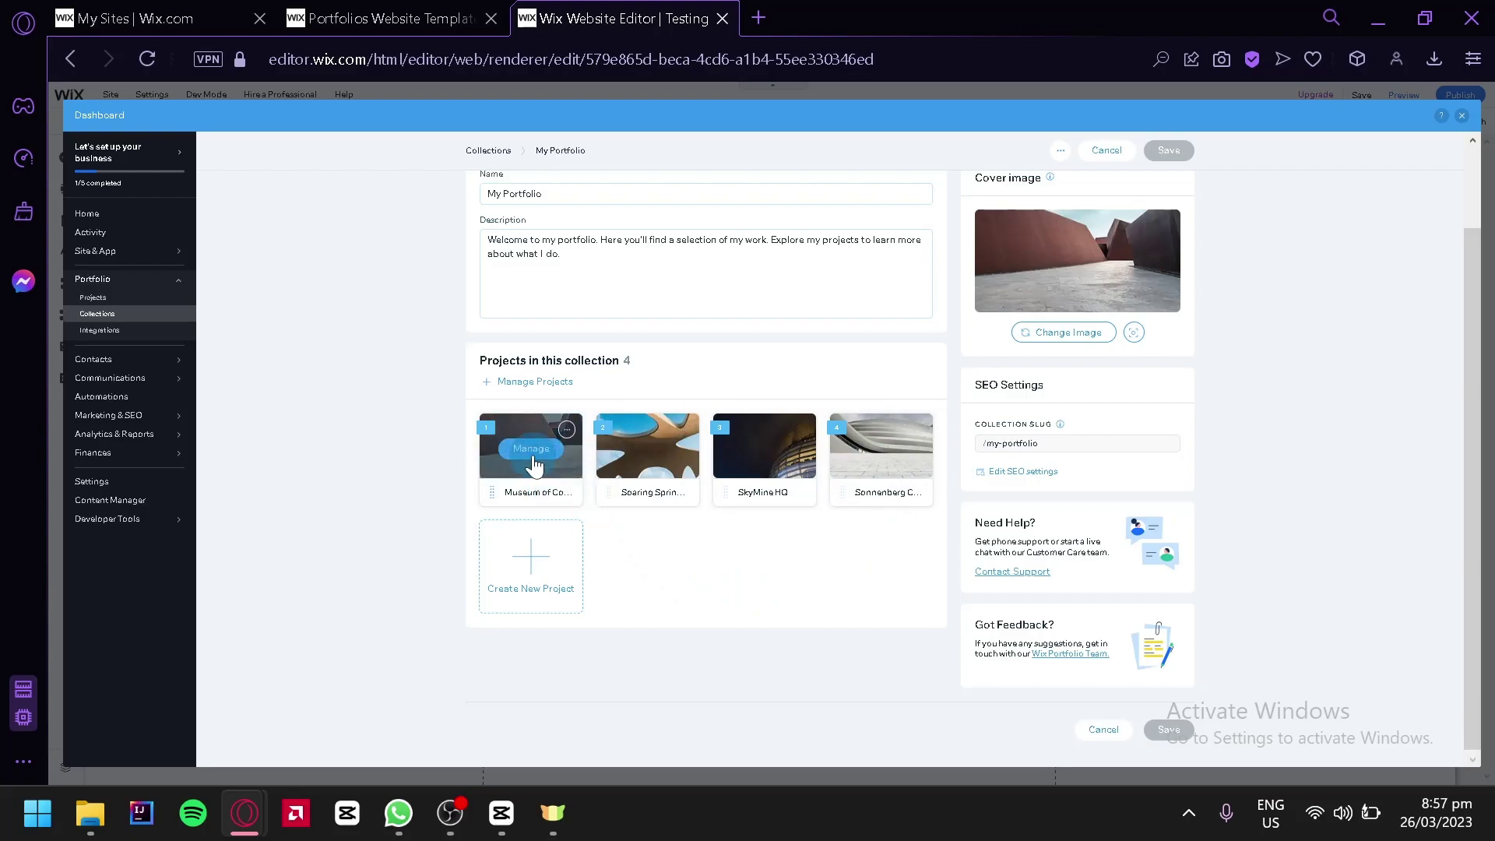
{"action": "left_click", "coordinate": [532, 456]}
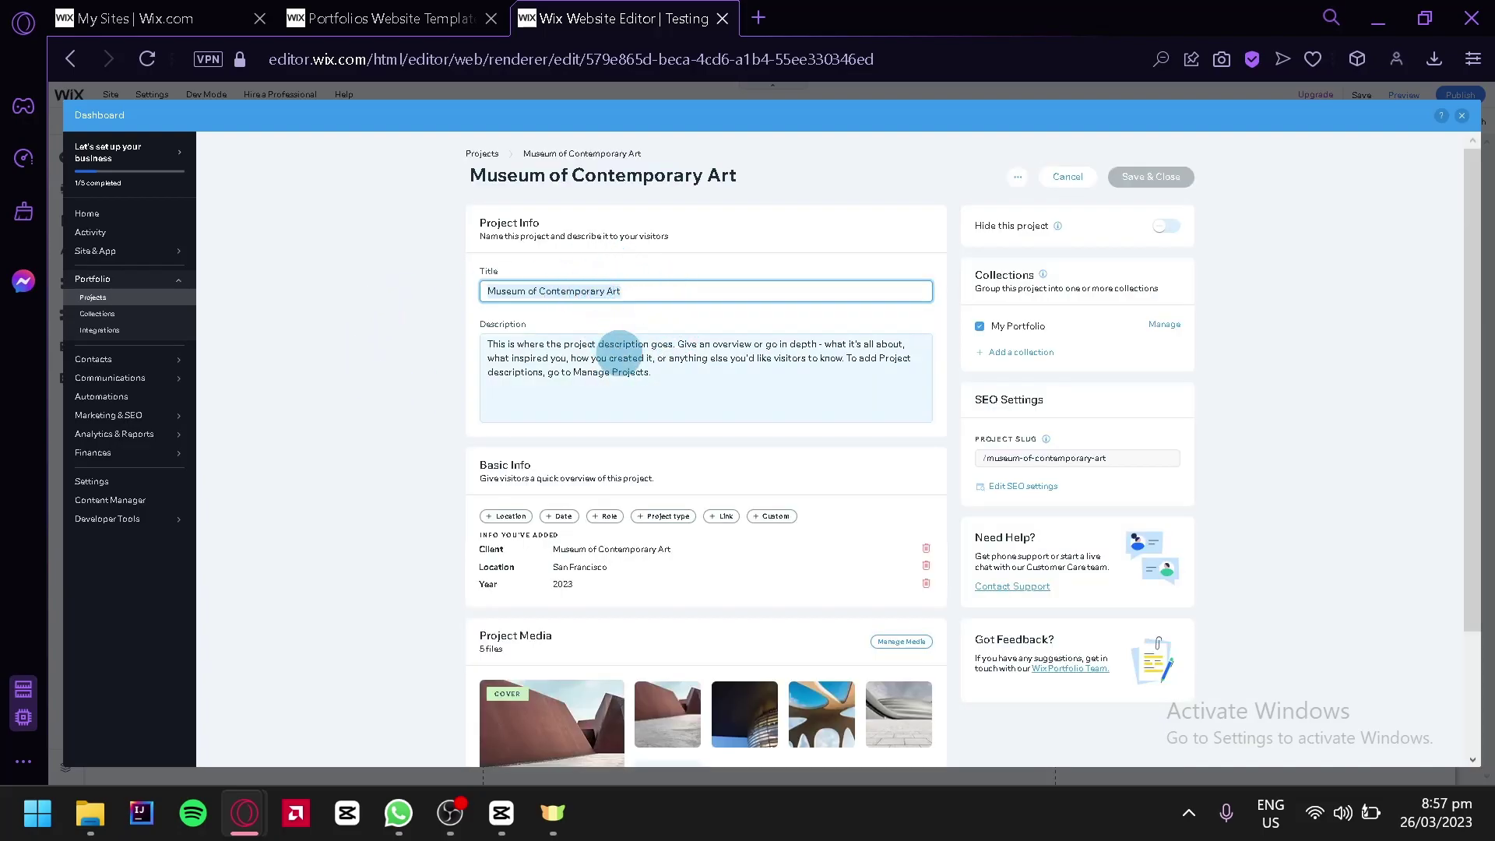
Examine the Museum of Contemporary Art project's description and other details, then return to the My Portfolio collection.
{"action": "scroll", "coordinate": [768, 551], "scroll_direction": "down", "scroll_amount": 2}
{"action": "scroll", "coordinate": [661, 511], "scroll_direction": "up", "scroll_amount": 2}
{"action": "left_click", "coordinate": [666, 402]}
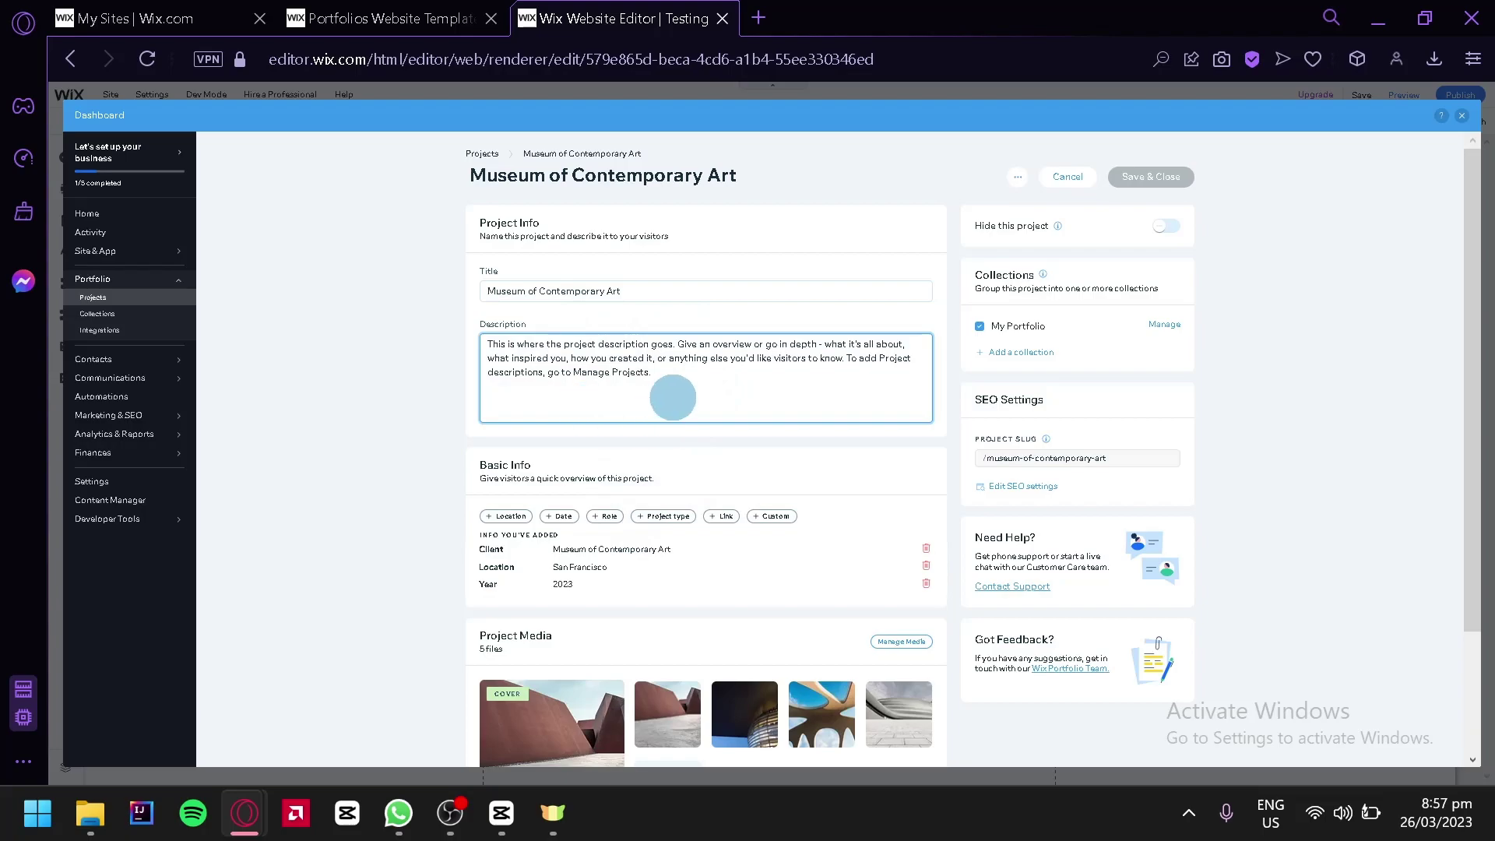
{"action": "left_click_drag", "start_coordinate": [693, 386], "coordinate": [669, 419]}
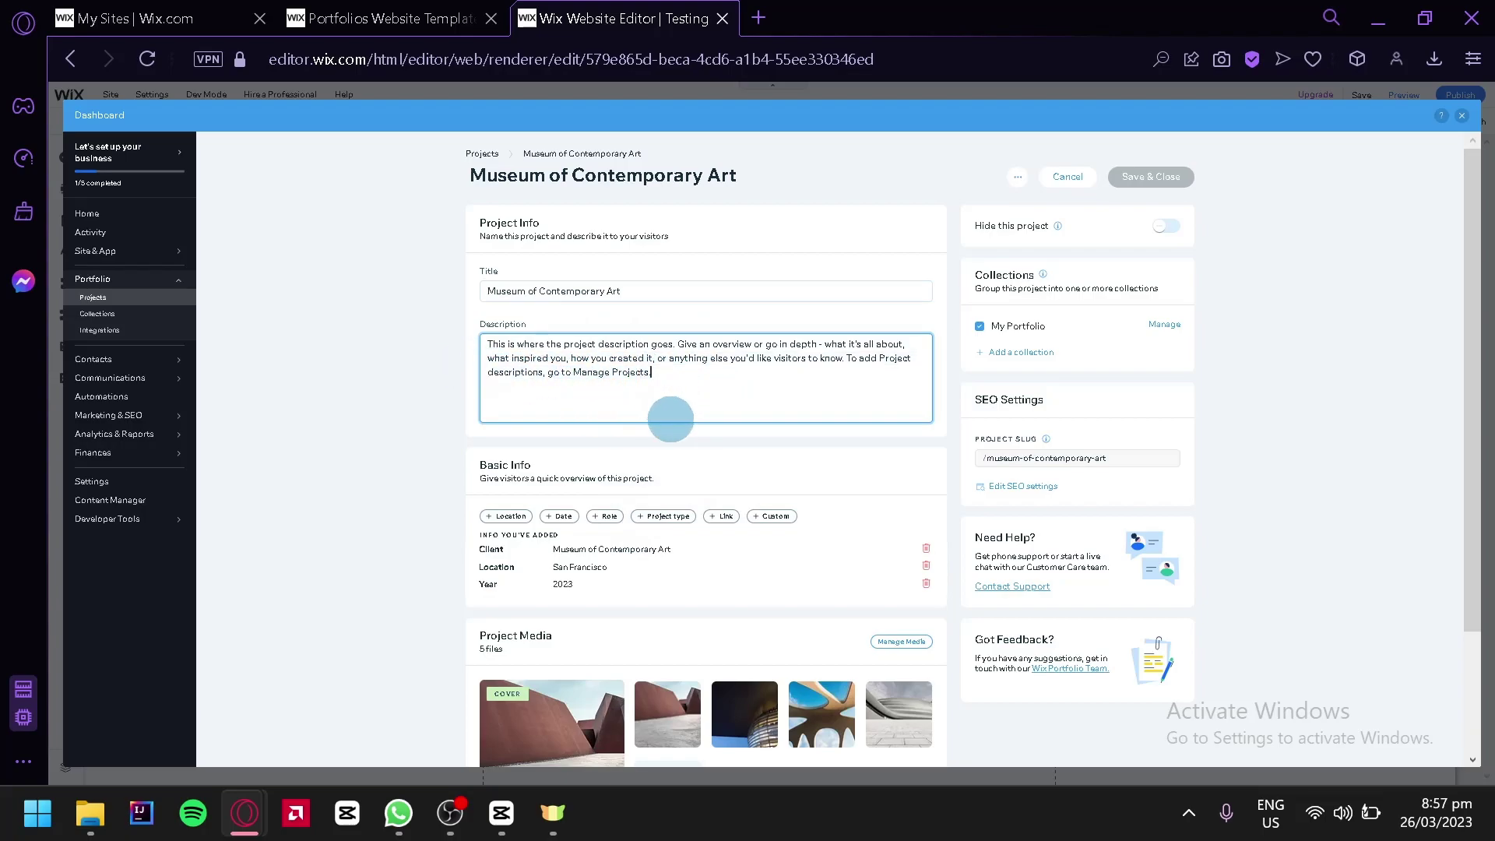
{"action": "scroll", "coordinate": [671, 418], "scroll_direction": "down", "scroll_amount": 2}
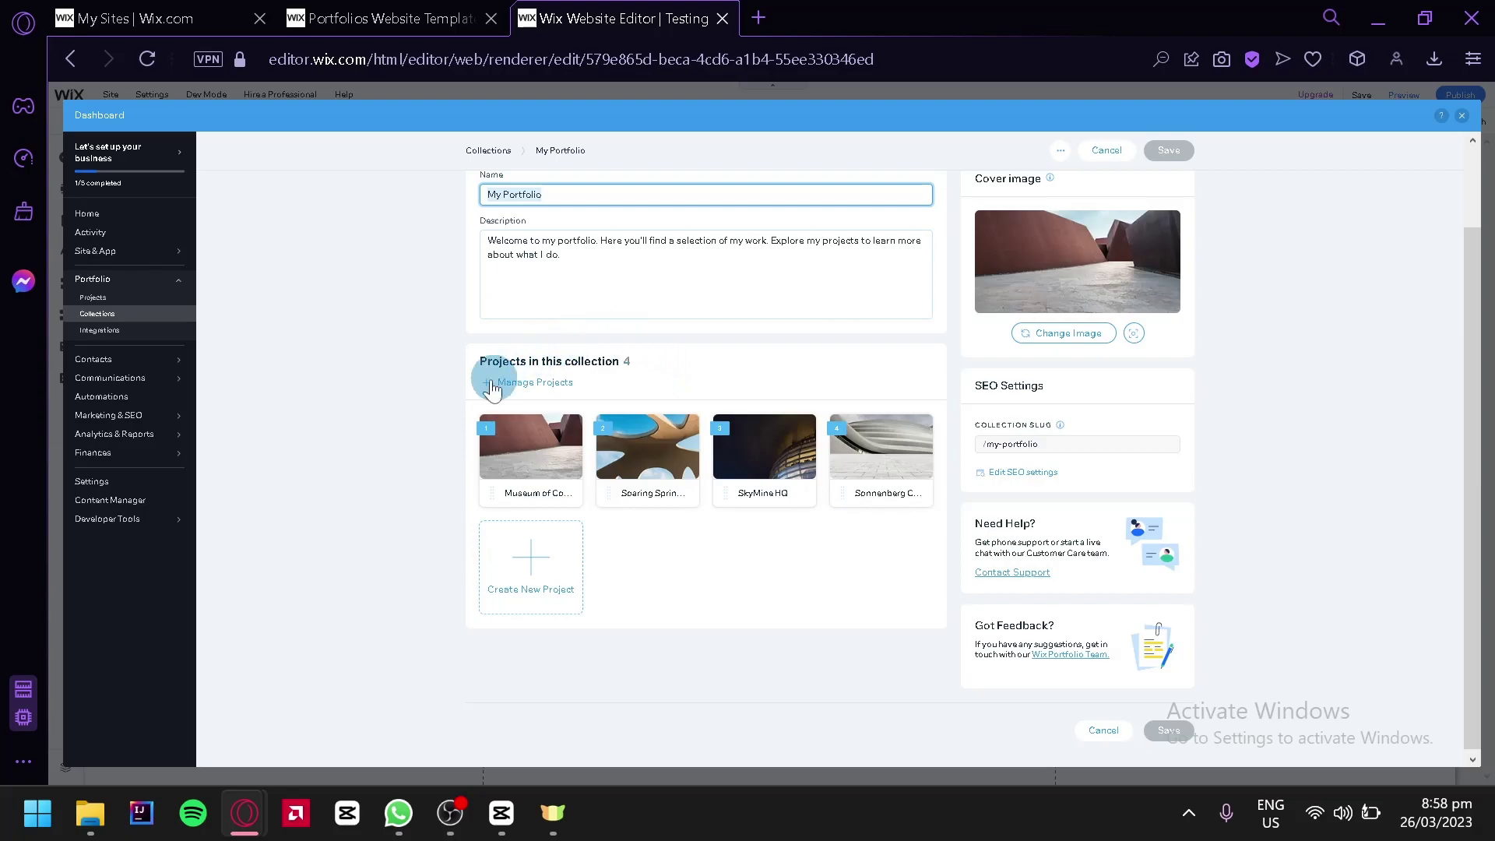
Start a new project in the collection and go through its title, description and basic info stages without filling anything in.
{"action": "left_click", "coordinate": [541, 596]}
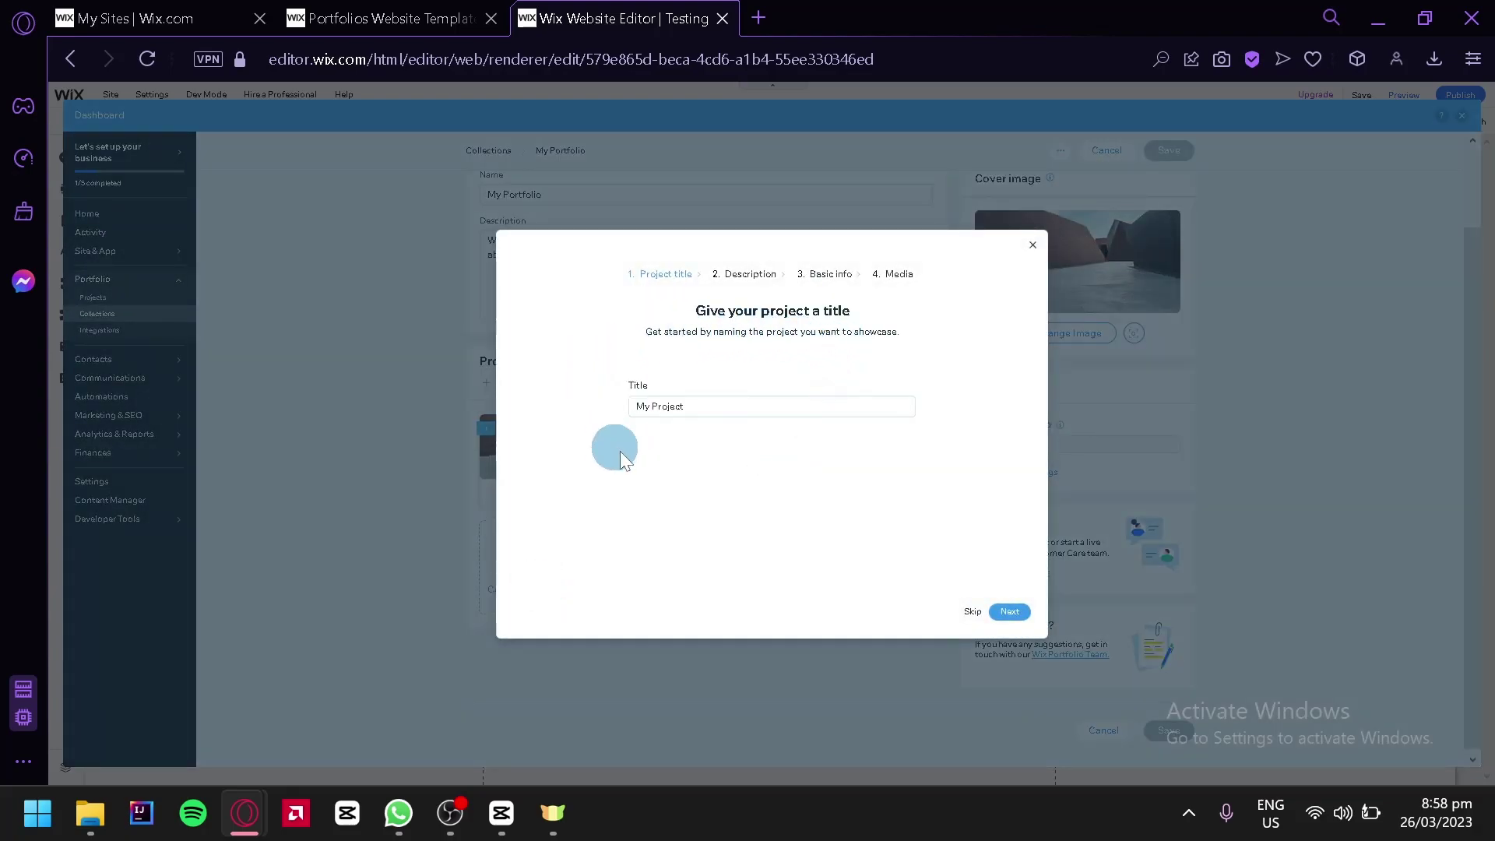
{"action": "left_click", "coordinate": [1011, 612]}
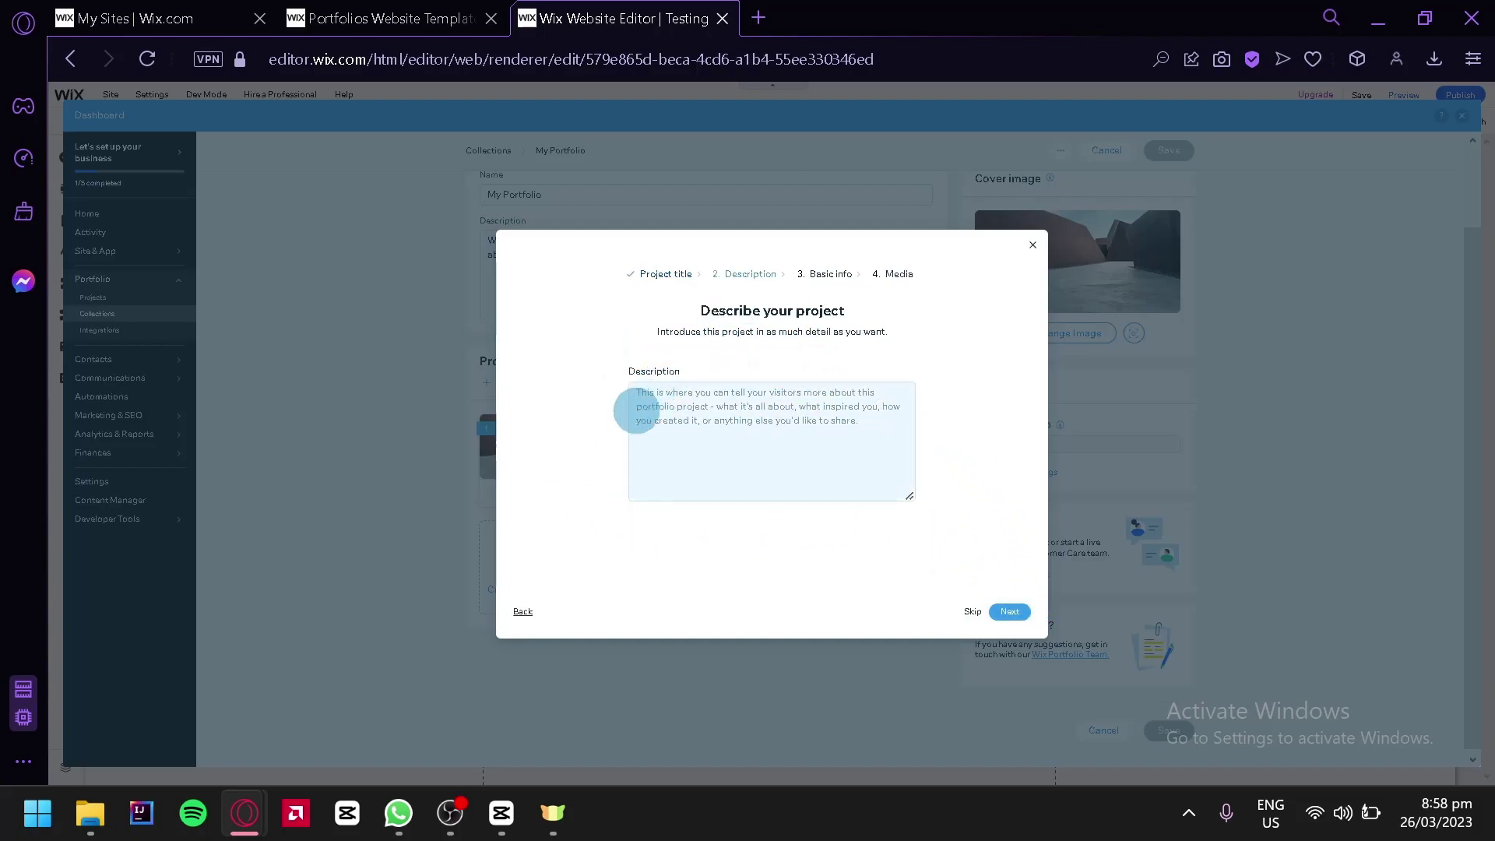
{"action": "left_click", "coordinate": [1010, 613]}
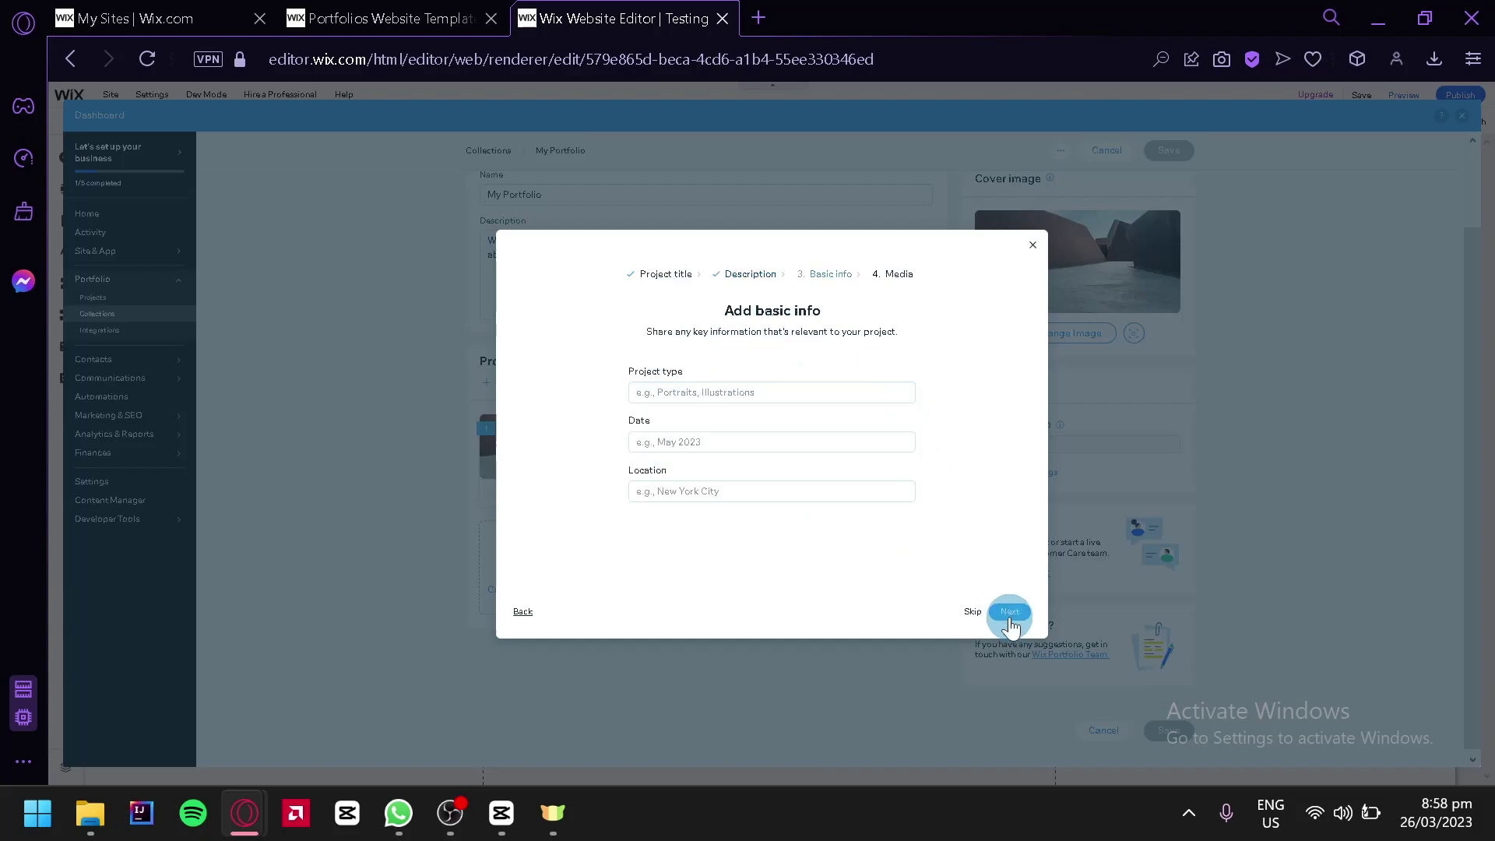
{"action": "left_click", "coordinate": [1007, 615]}
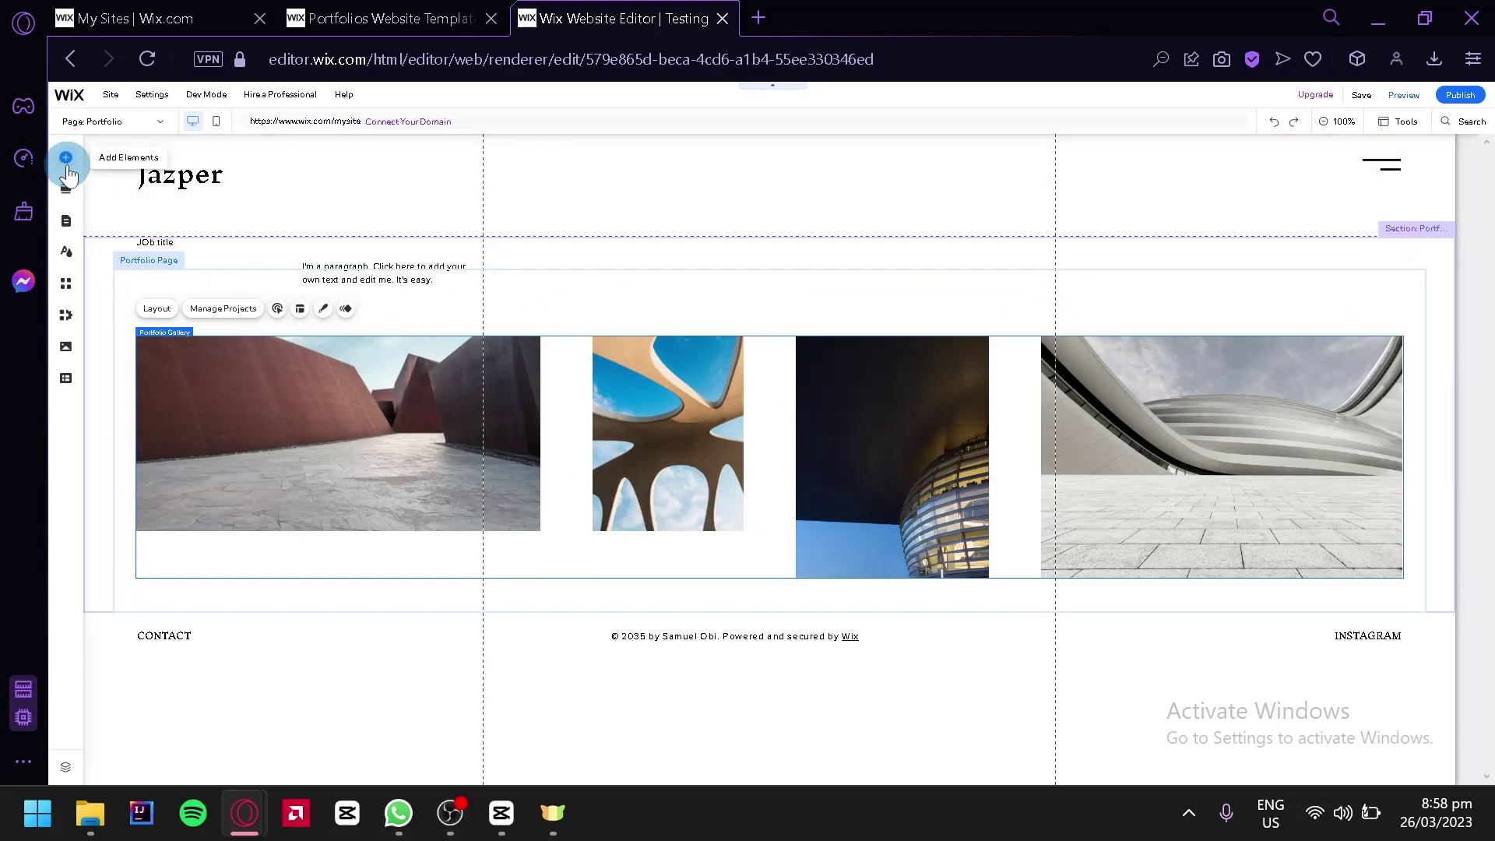
Look through the Image, Button, Decorative and Menu & Anchor categories of elements that can be added to the page.
{"action": "left_click", "coordinate": [66, 160]}
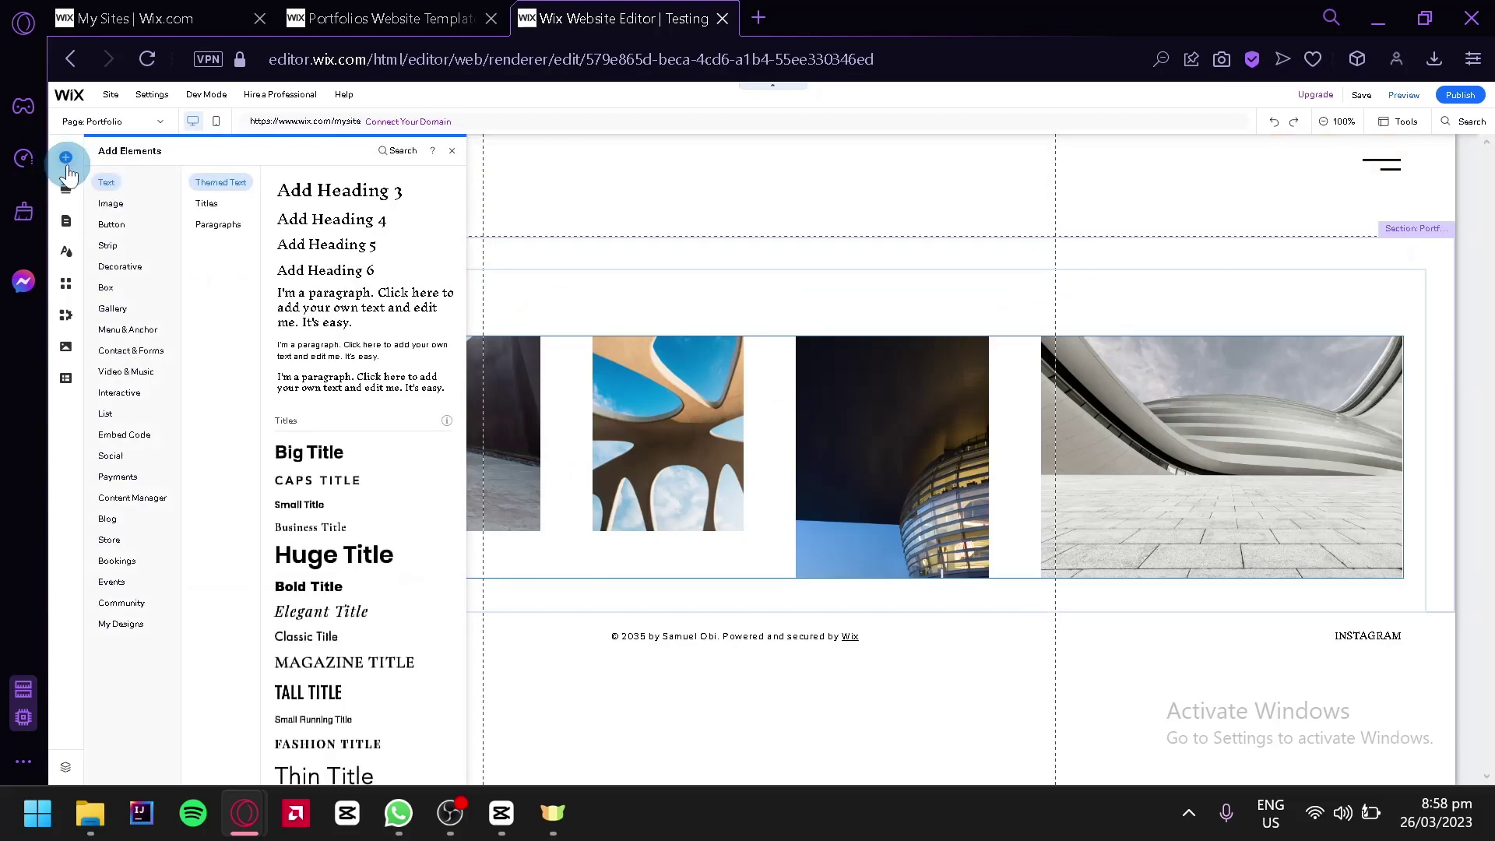
{"action": "key", "text": "ctrl+0"}
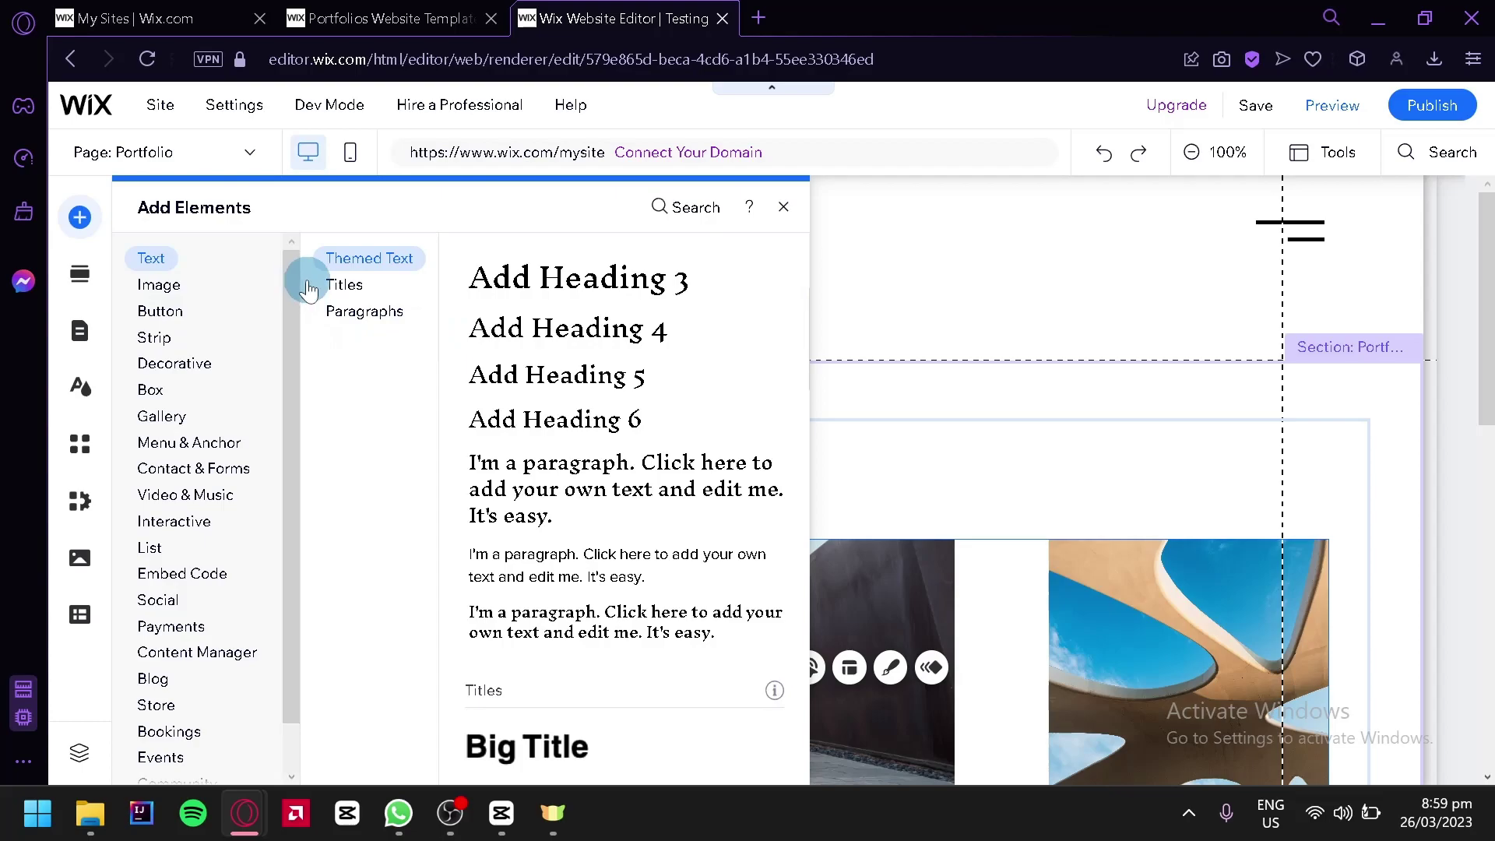
{"action": "left_click_drag", "start_coordinate": [300, 311], "coordinate": [304, 250]}
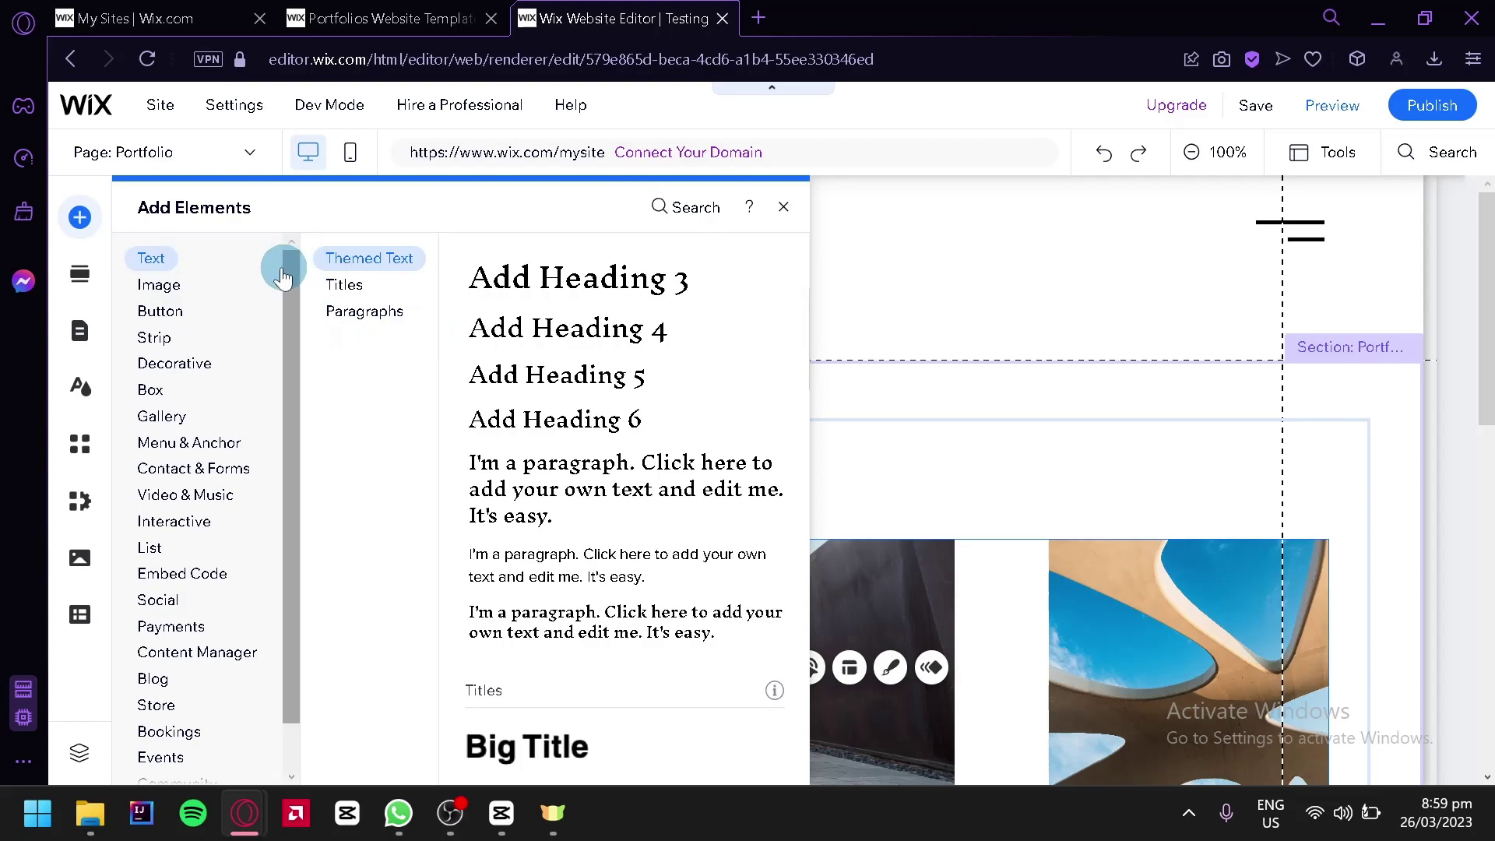
{"action": "left_click", "coordinate": [141, 282]}
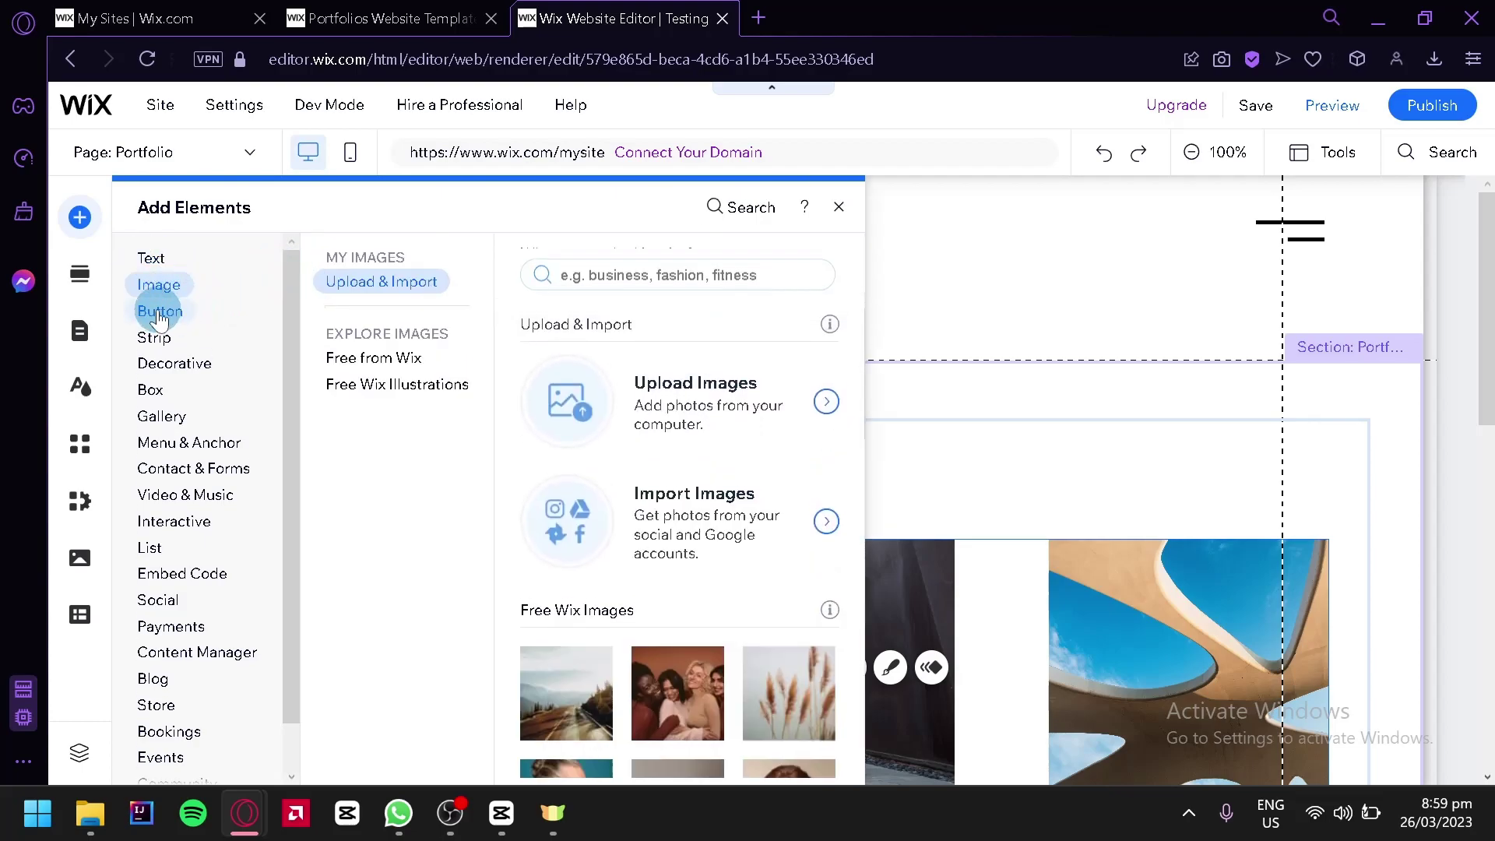
{"action": "left_click", "coordinate": [154, 311]}
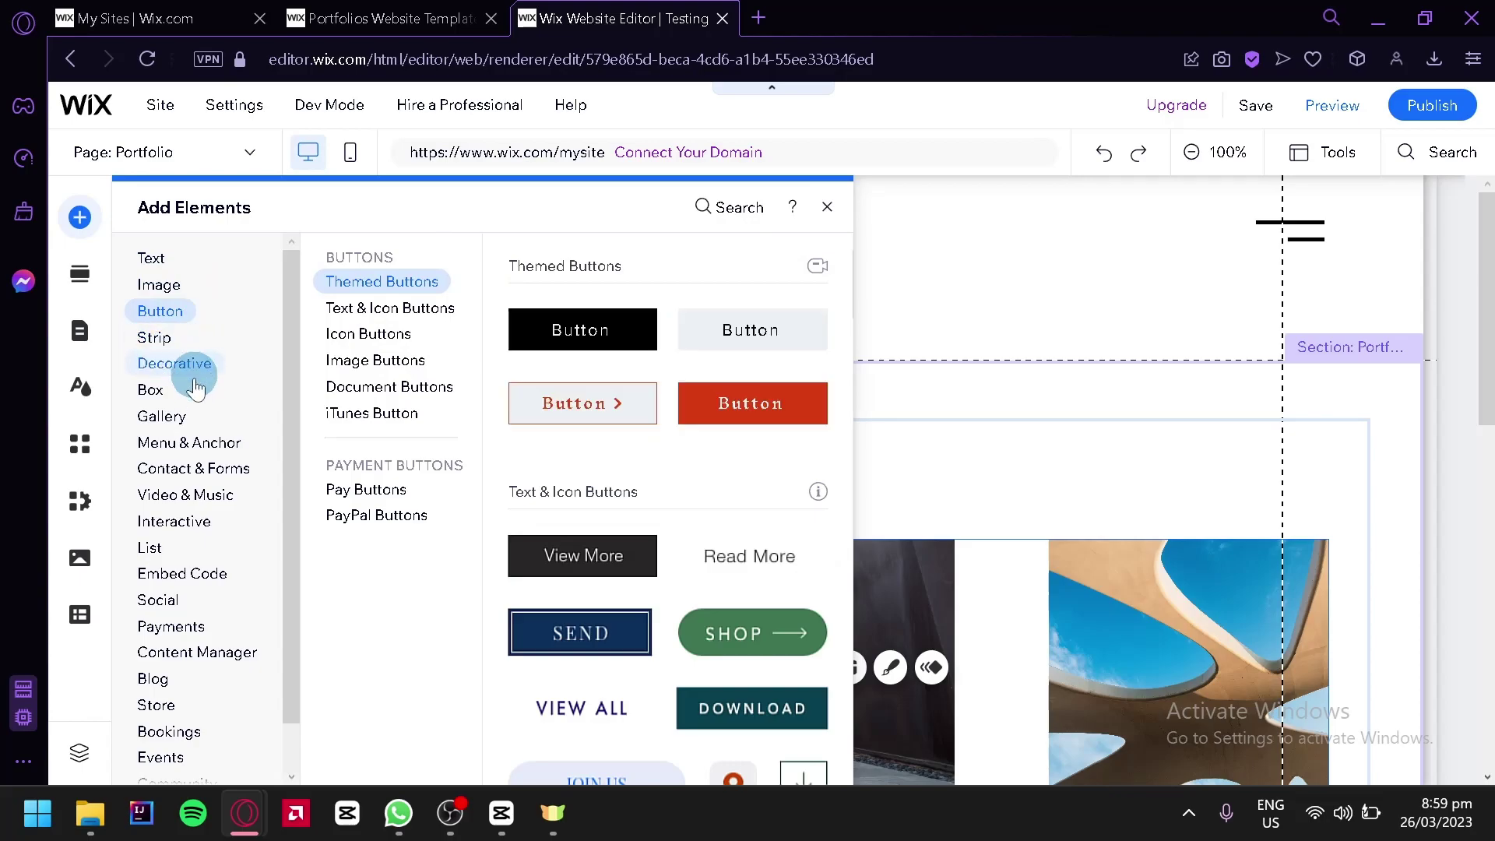
{"action": "left_click", "coordinate": [175, 363]}
{"action": "left_click", "coordinate": [183, 442]}
{"action": "scroll", "coordinate": [184, 440], "scroll_direction": "down", "scroll_amount": 1}
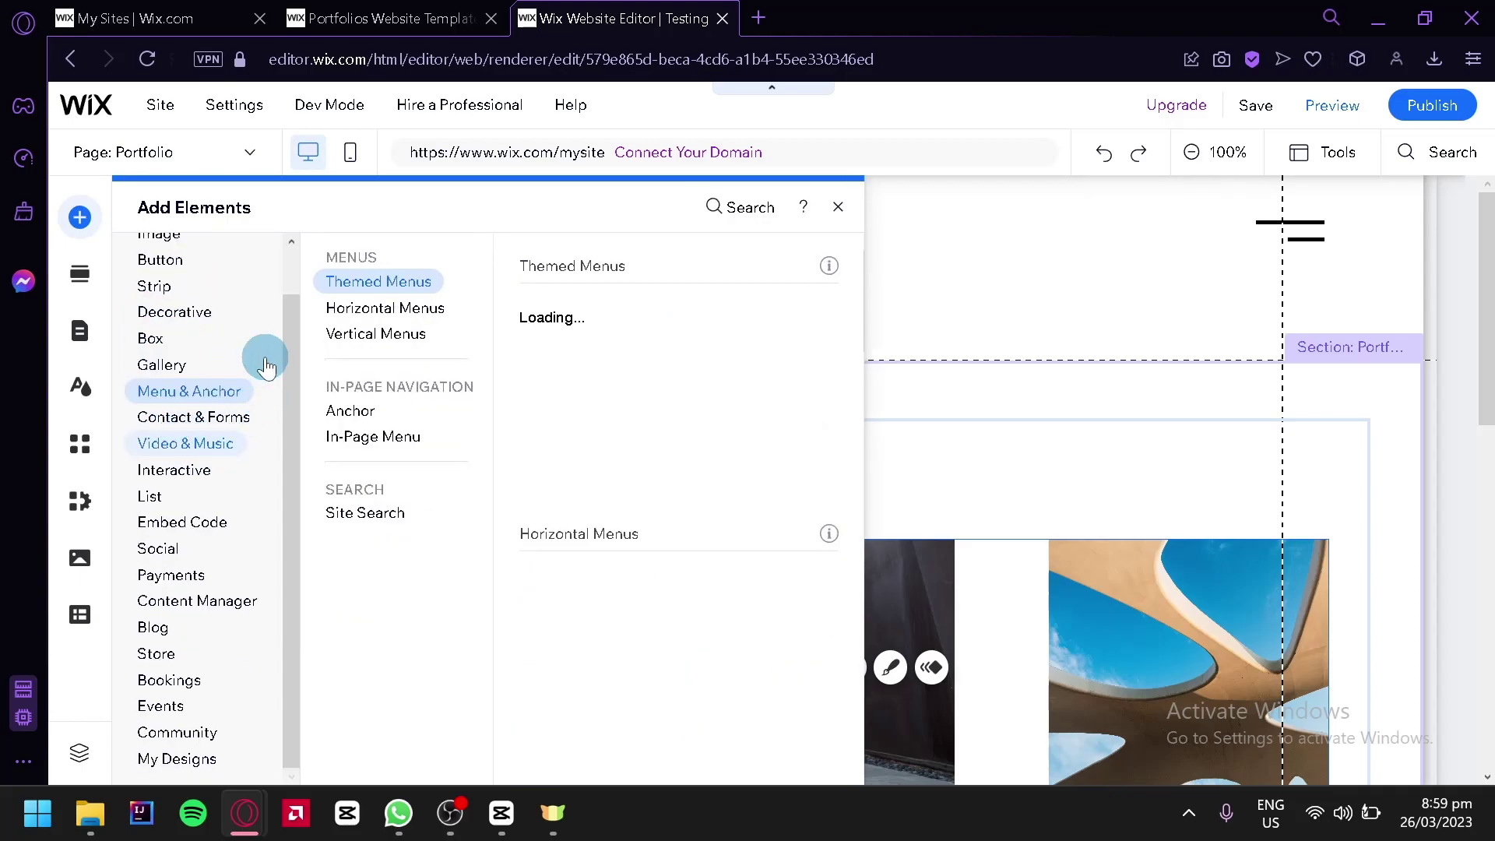
{"action": "left_click", "coordinate": [839, 207]}
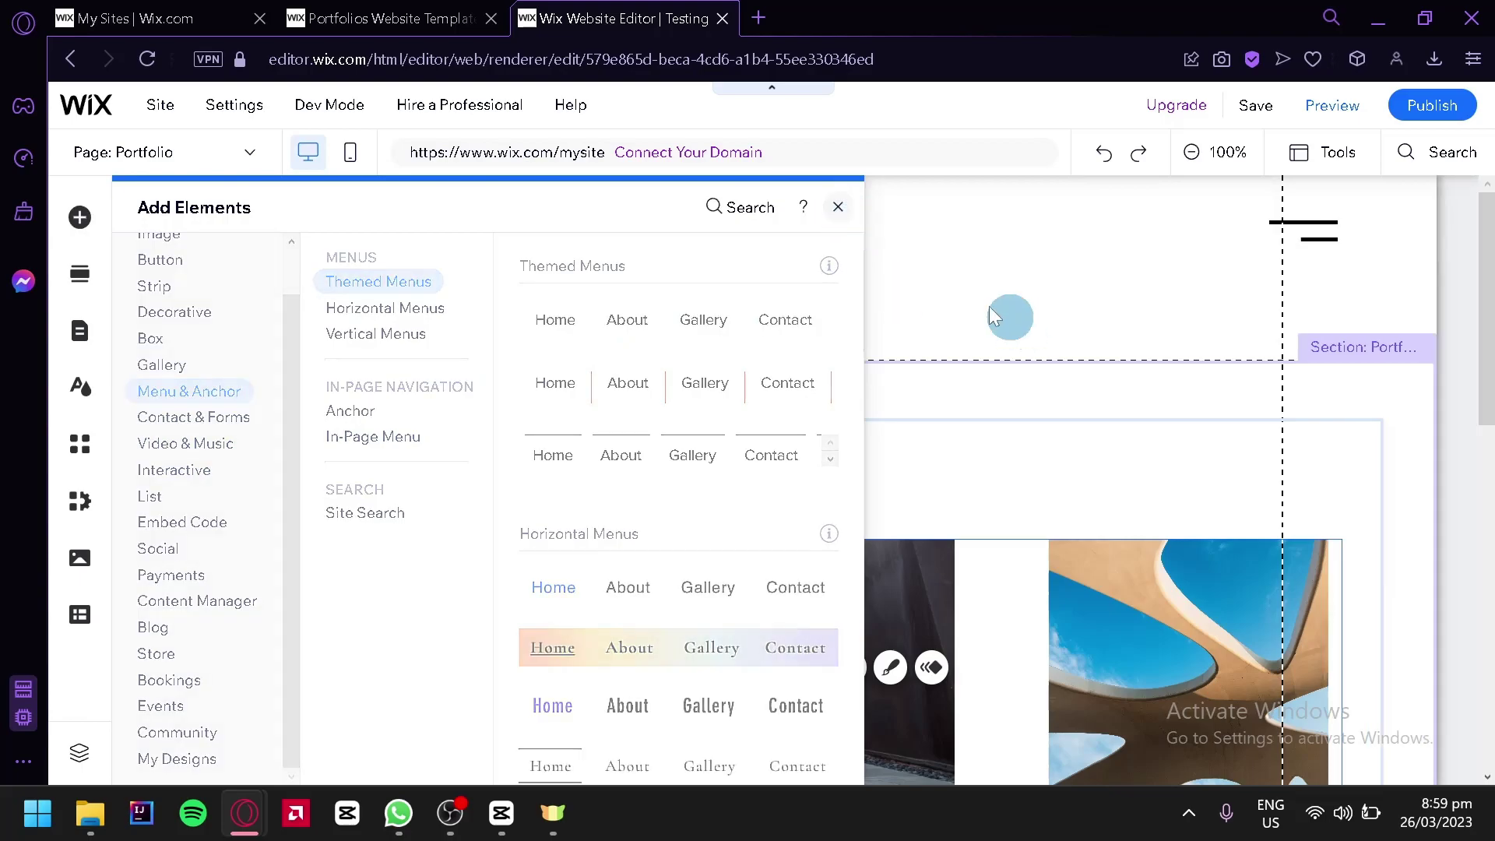
Review the Portfolio page in the desktop layout and switch to the mobile version to check its text and gallery.
{"action": "scroll", "coordinate": [766, 408], "scroll_direction": "down", "scroll_amount": 2}
{"action": "scroll", "coordinate": [766, 408], "scroll_direction": "down", "scroll_amount": 3}
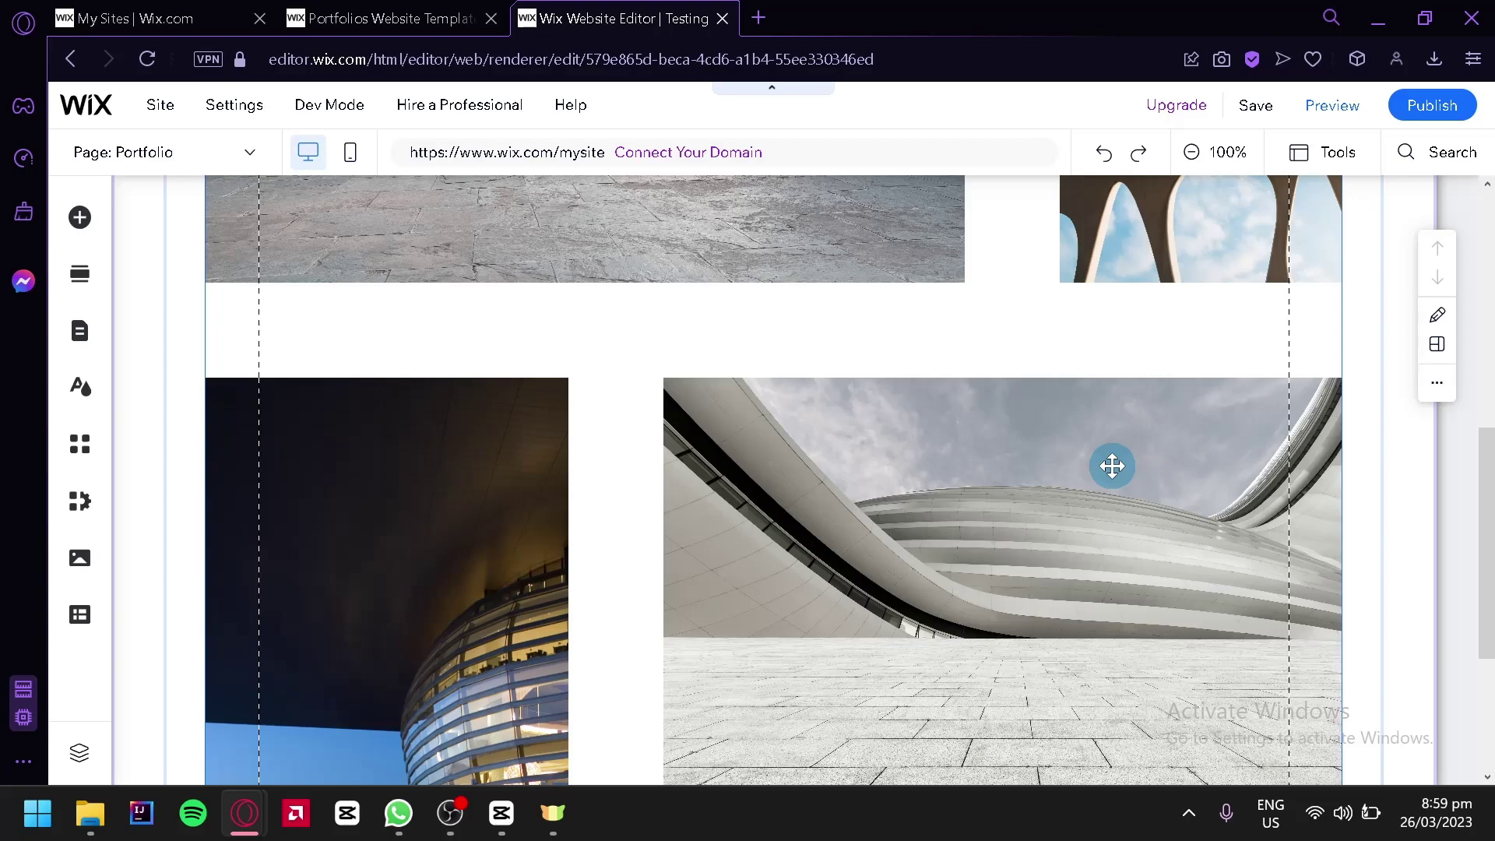
{"action": "scroll", "coordinate": [863, 459], "scroll_direction": "up", "scroll_amount": 10}
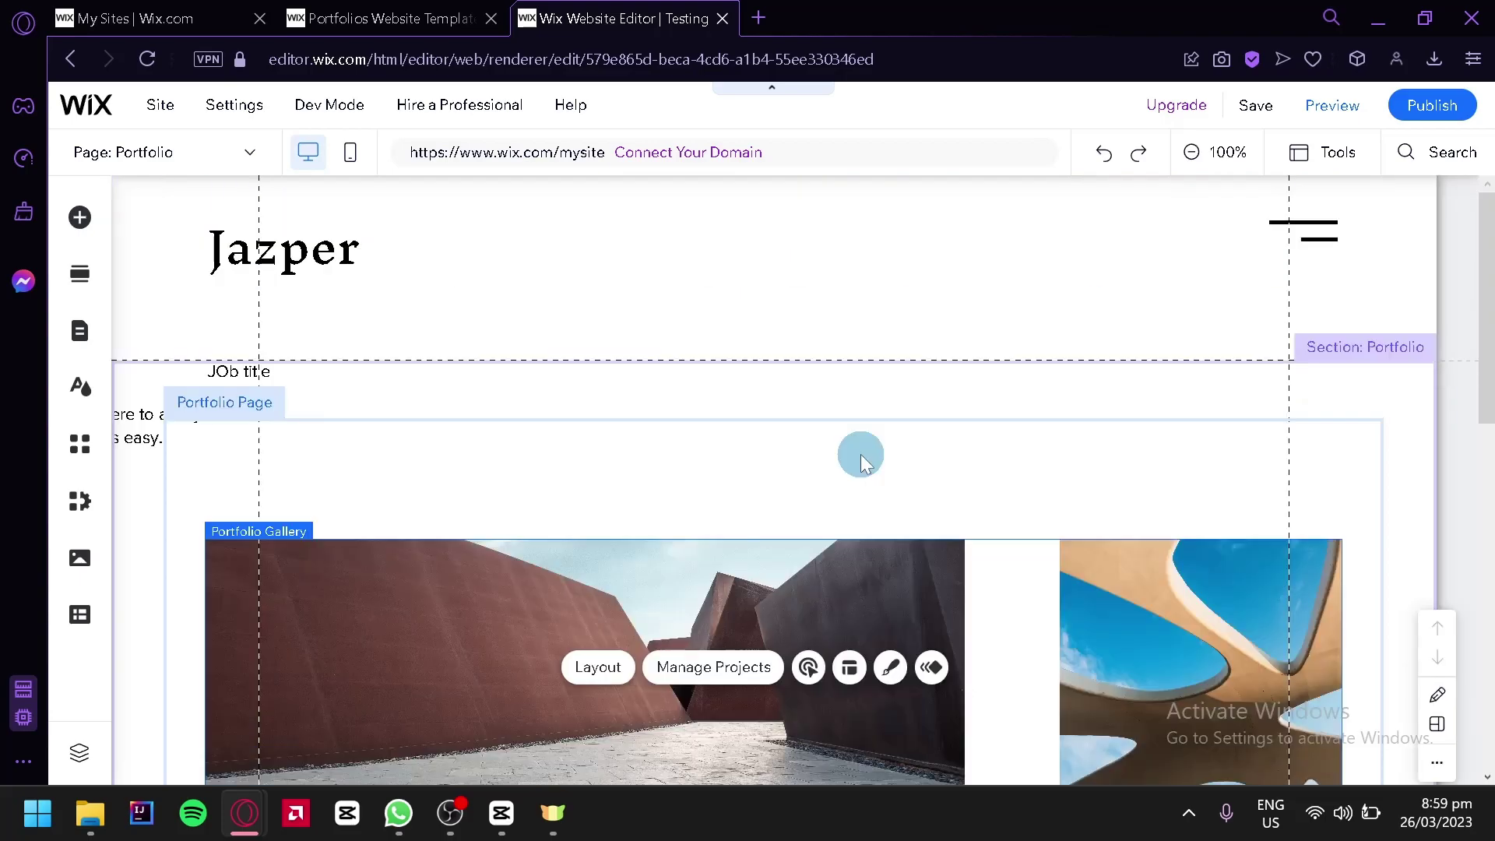
{"action": "left_click", "coordinate": [630, 329]}
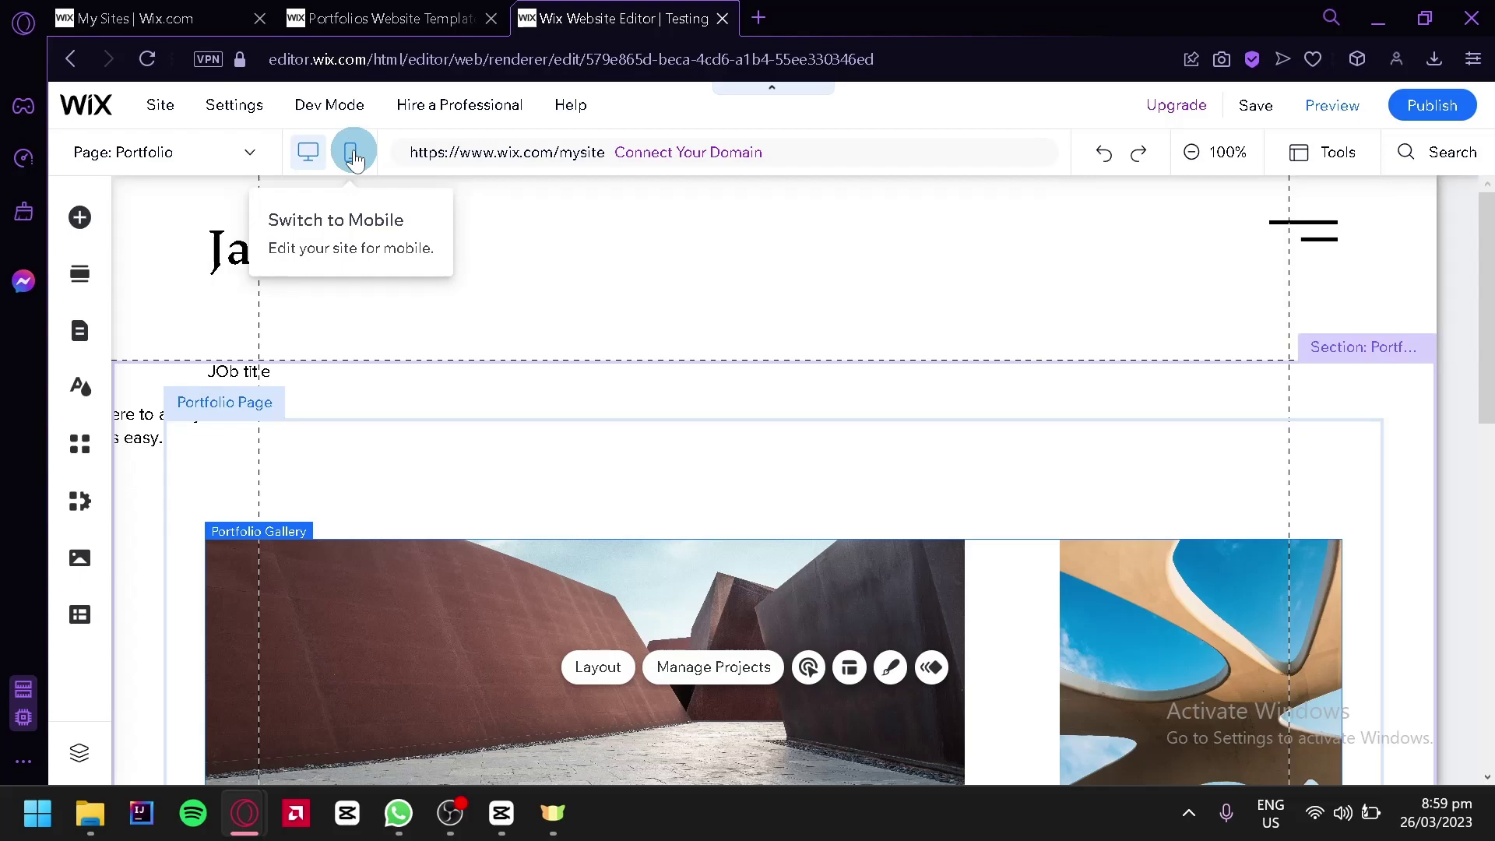
{"action": "left_click", "coordinate": [352, 153]}
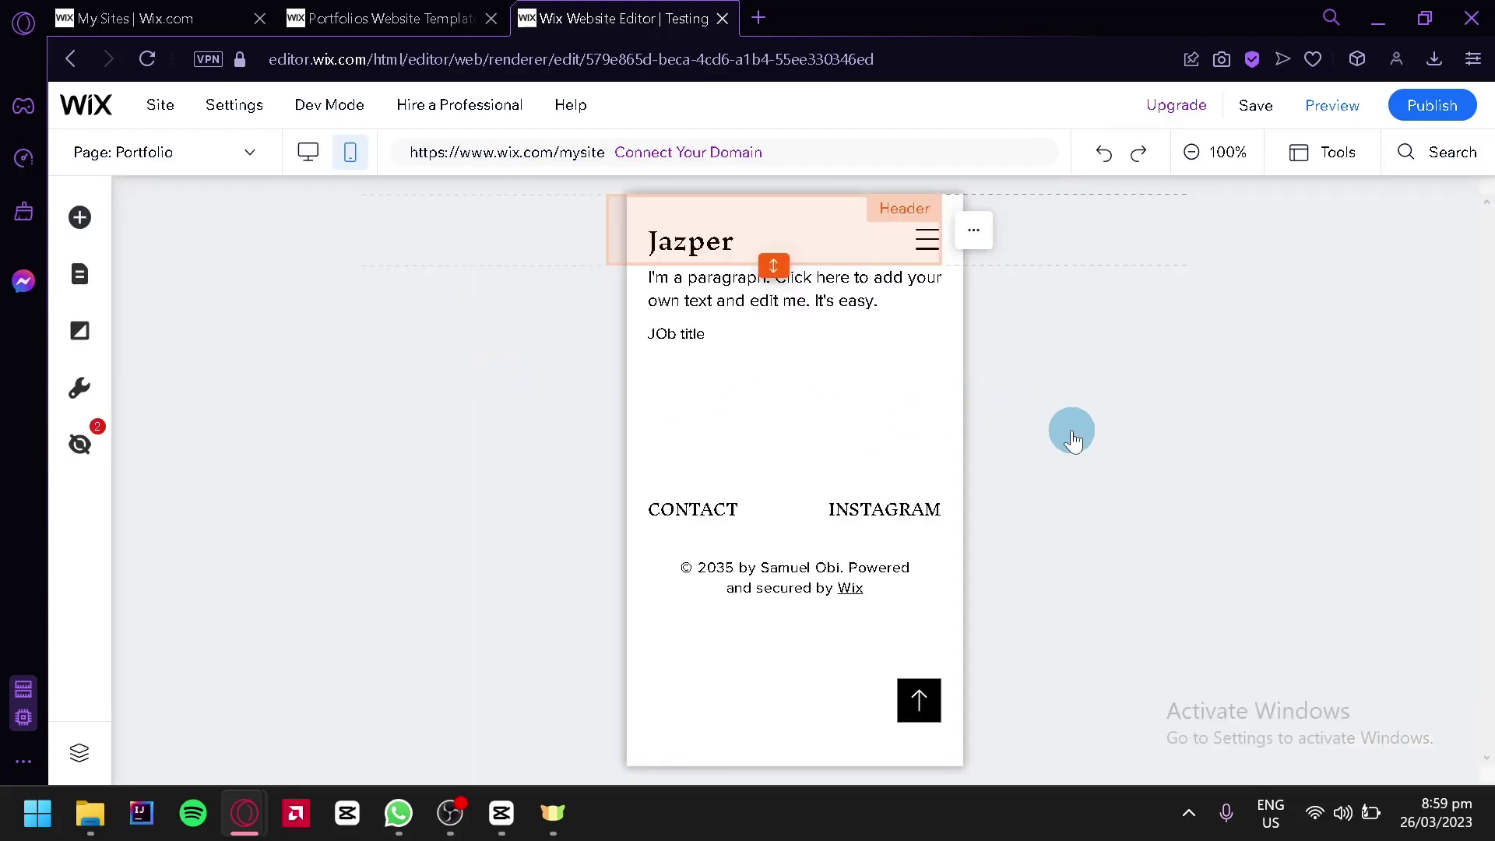
{"action": "scroll", "coordinate": [953, 367], "scroll_direction": "down", "scroll_amount": 3}
{"action": "scroll", "coordinate": [895, 467], "scroll_direction": "up", "scroll_amount": 2}
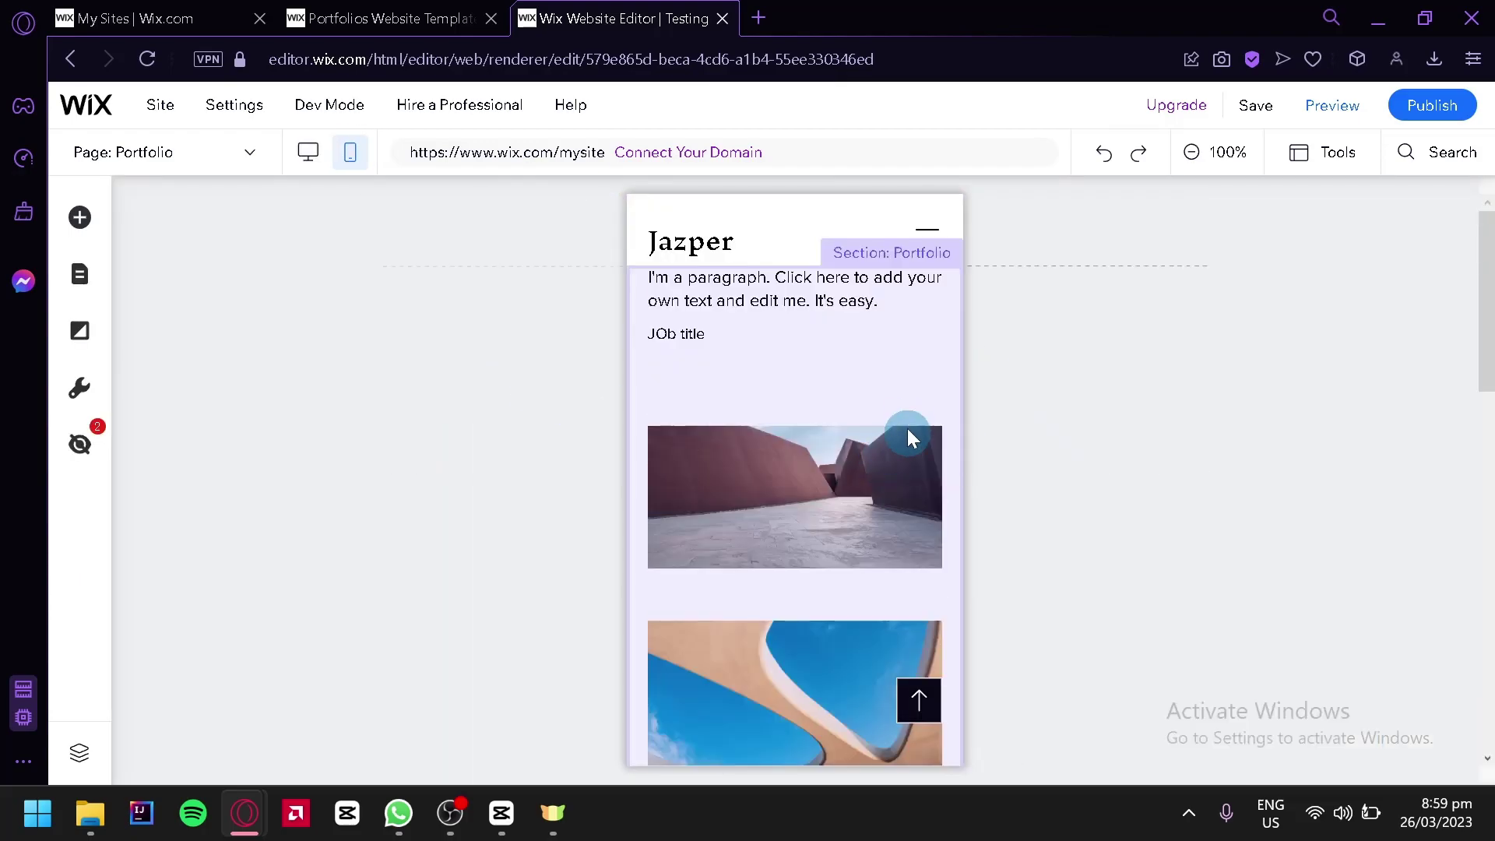
{"action": "left_click", "coordinate": [1084, 487]}
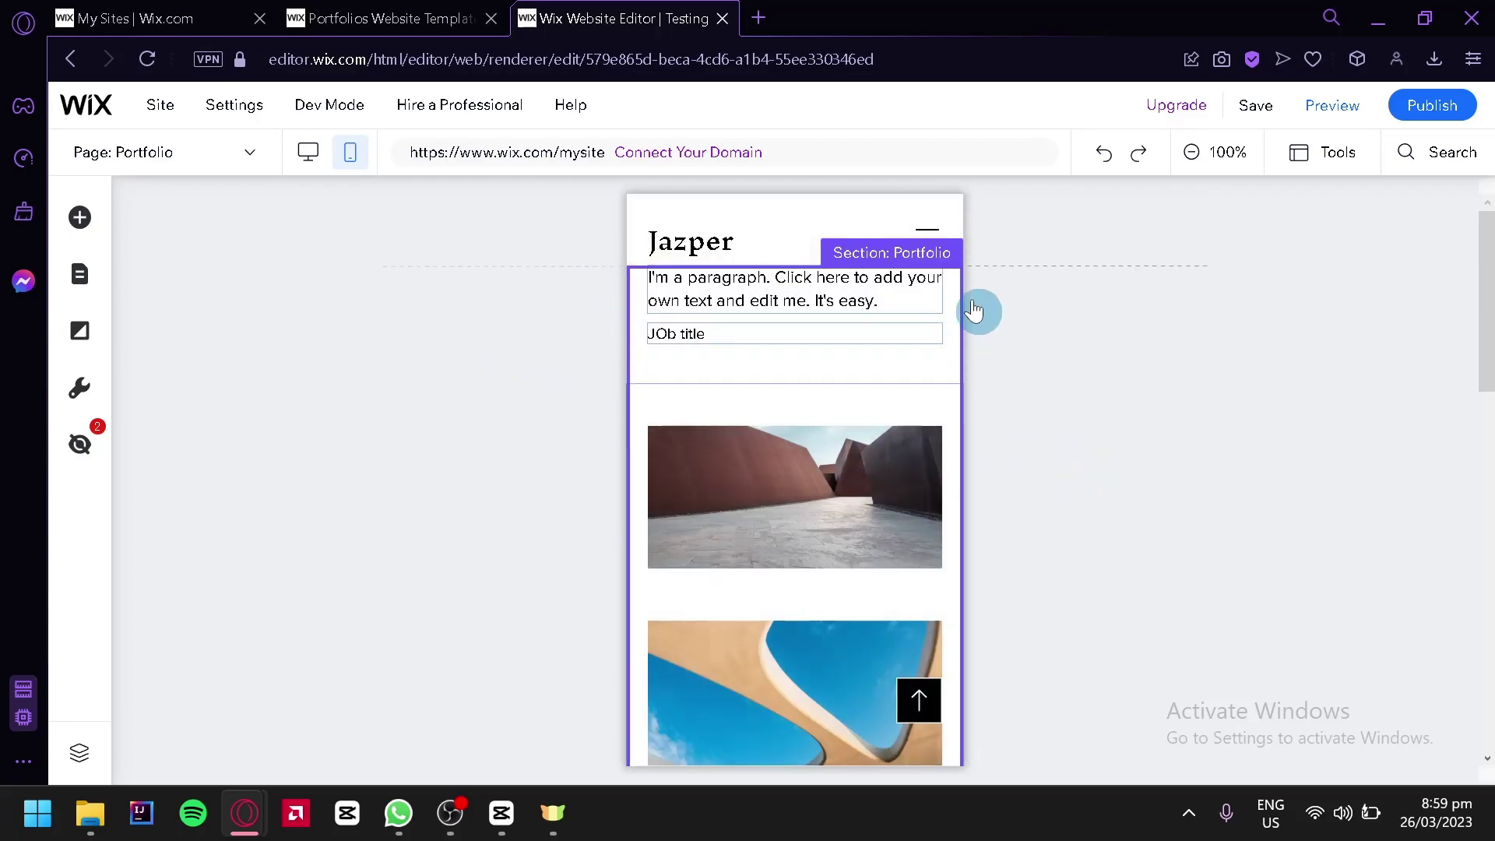
{"action": "scroll", "coordinate": [1119, 378], "scroll_direction": "down", "scroll_amount": 4}
{"action": "scroll", "coordinate": [1118, 378], "scroll_direction": "up", "scroll_amount": 4}
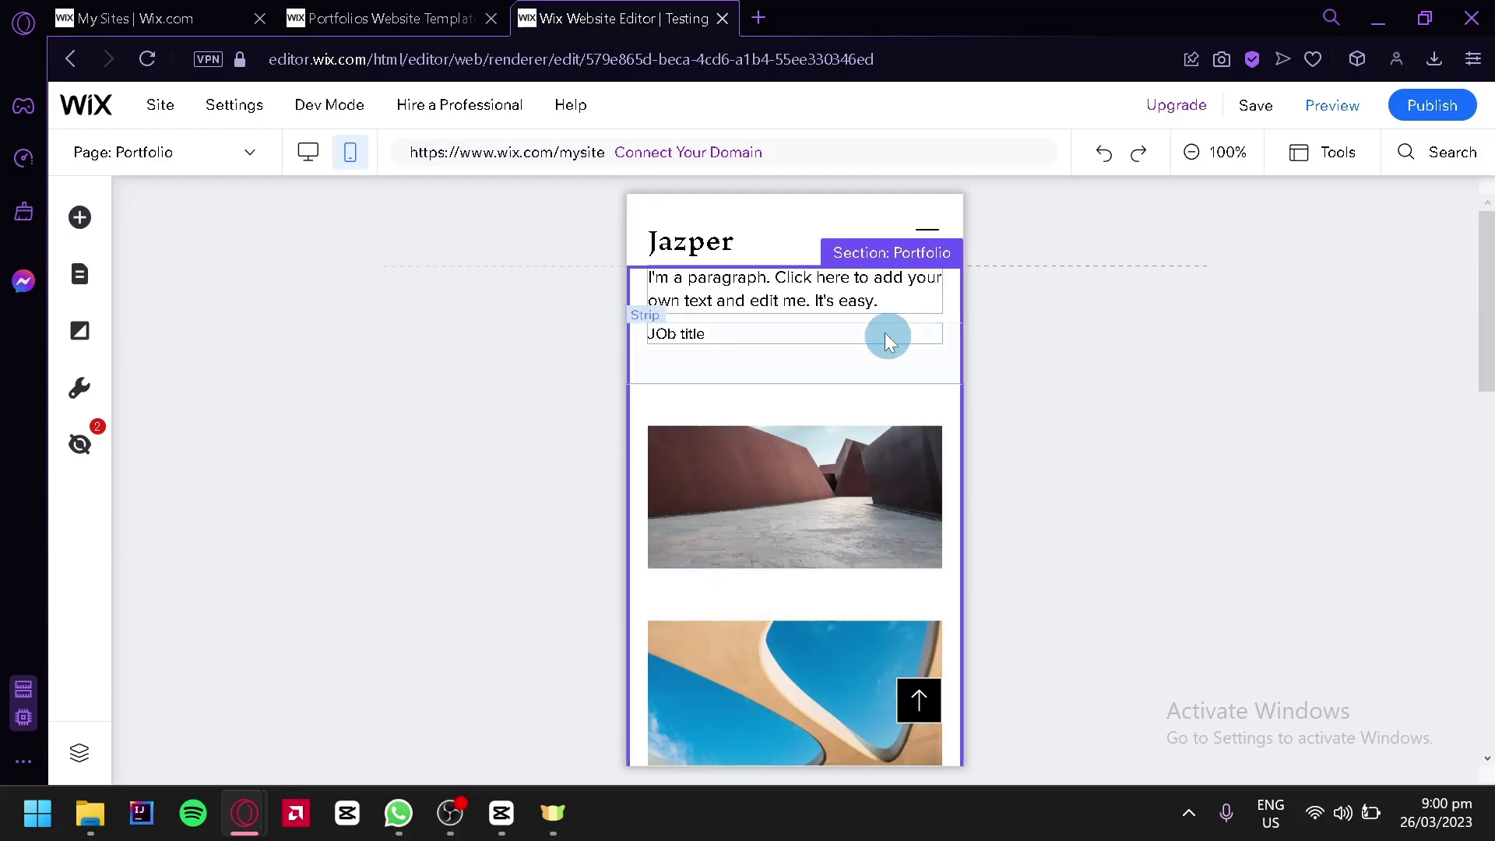
{"action": "scroll", "coordinate": [586, 441], "scroll_direction": "down", "scroll_amount": 4}
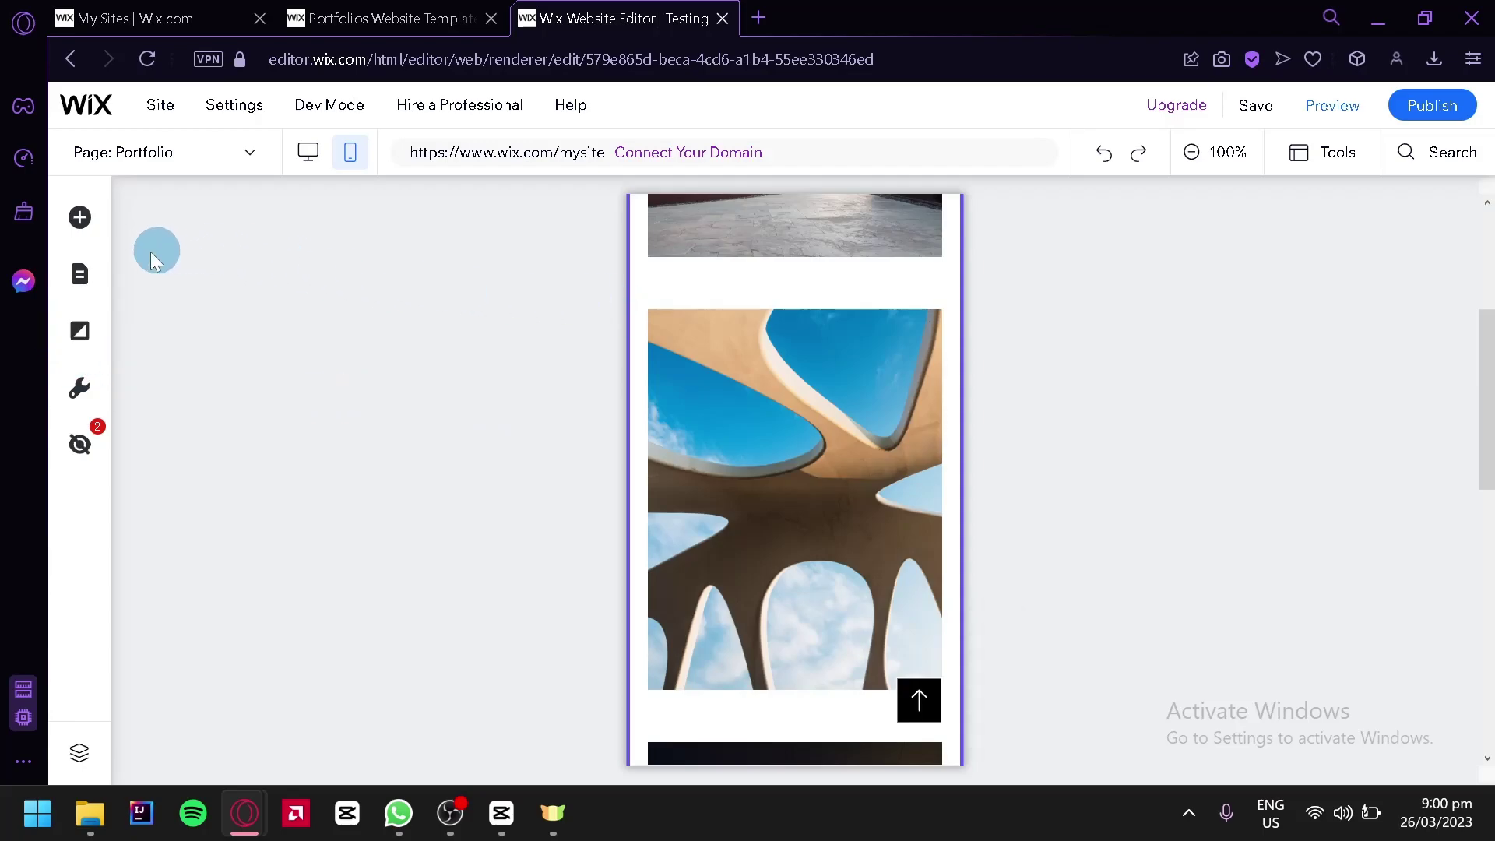
Look through the mobile version's site pages, background choices and mobile tools.
{"action": "left_click", "coordinate": [84, 274]}
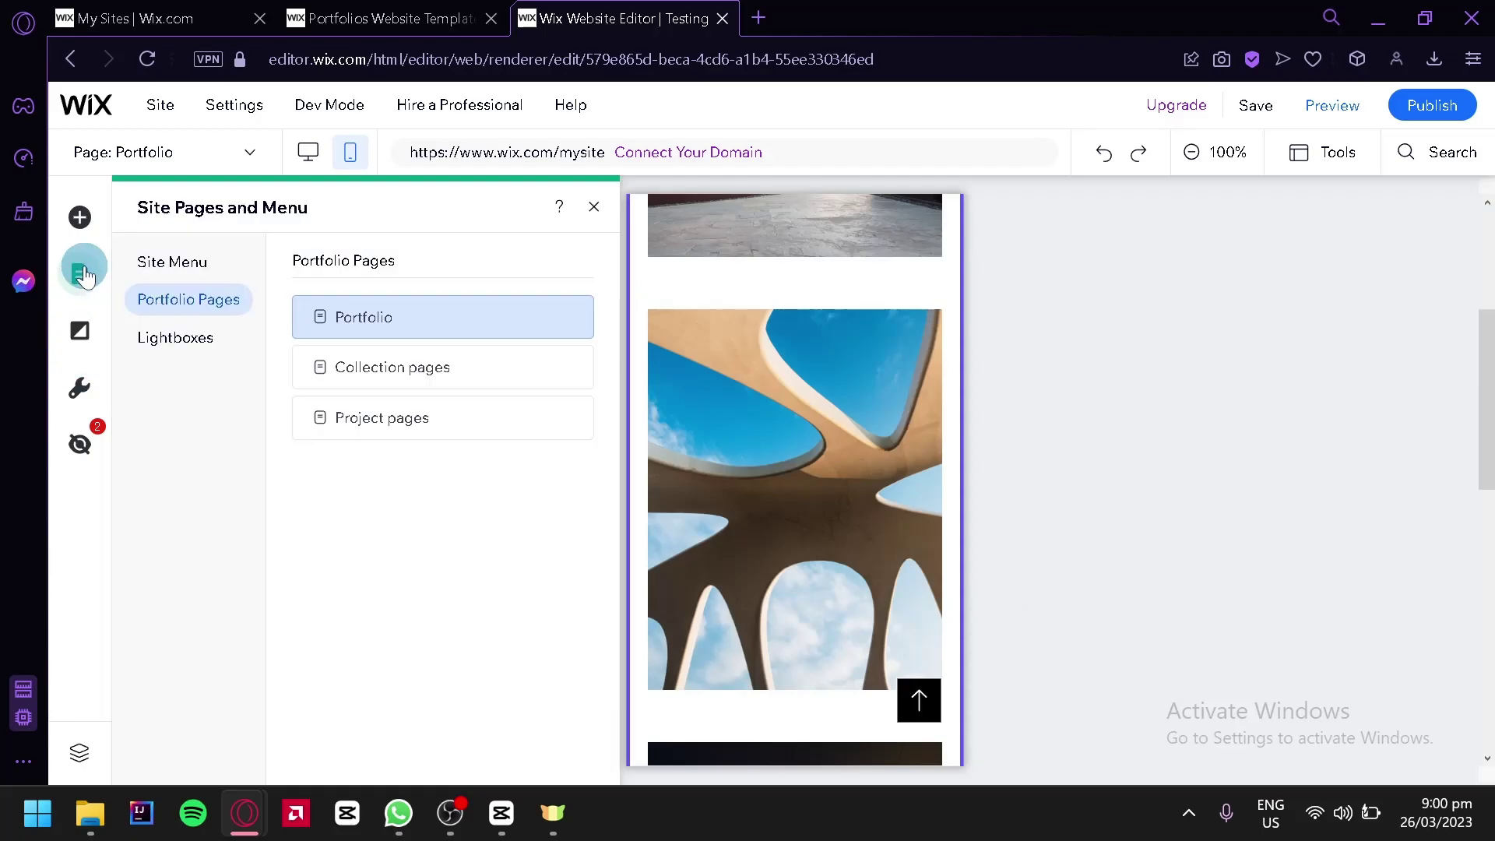
{"action": "left_click", "coordinate": [81, 331]}
{"action": "scroll", "coordinate": [281, 614], "scroll_direction": "down", "scroll_amount": 2}
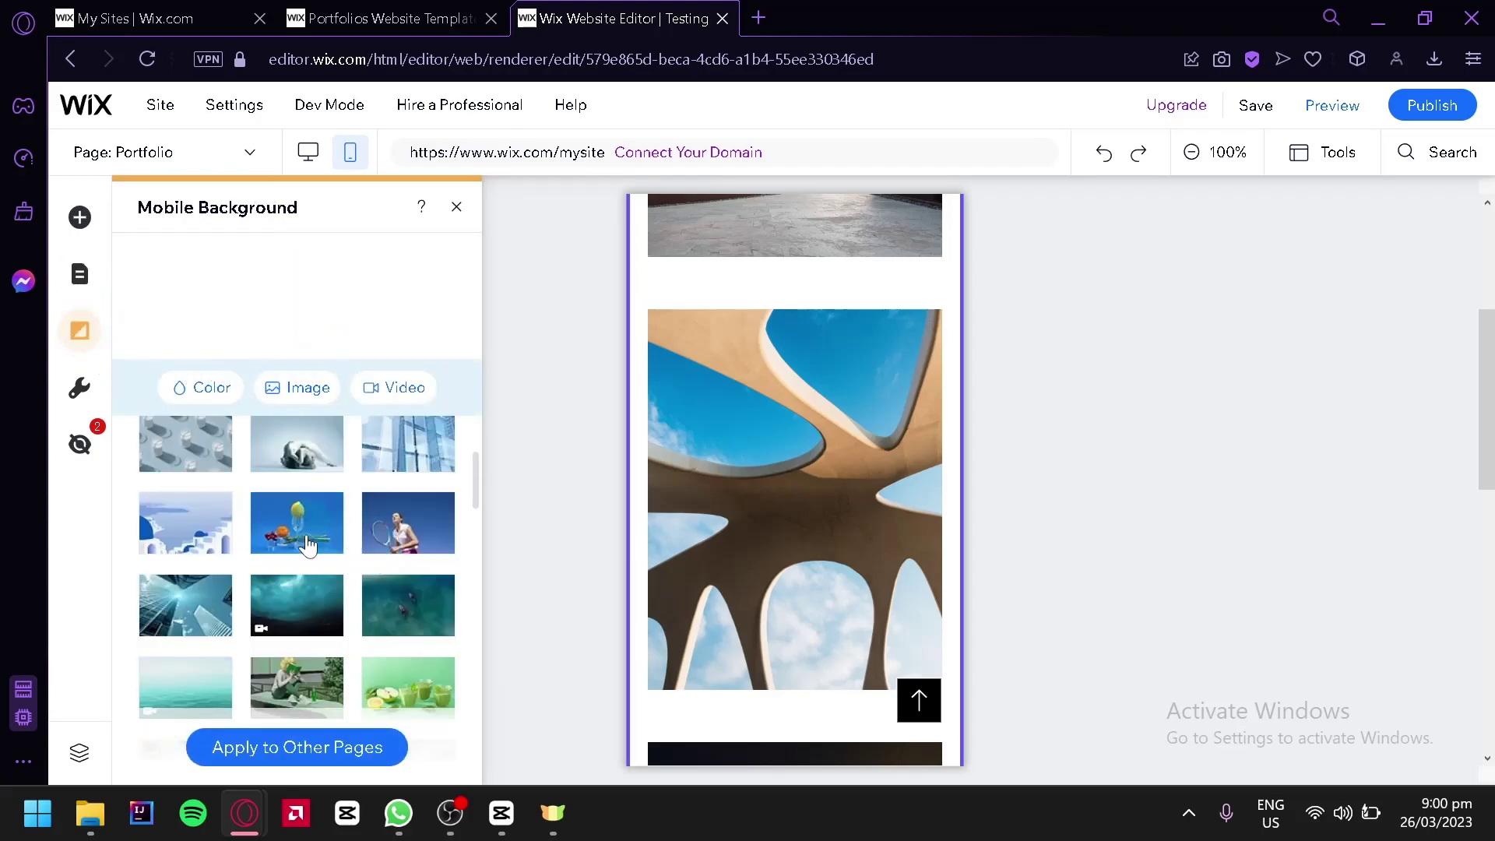
{"action": "scroll", "coordinate": [381, 537], "scroll_direction": "up", "scroll_amount": 2}
{"action": "scroll", "coordinate": [381, 537], "scroll_direction": "down", "scroll_amount": 2}
{"action": "scroll", "coordinate": [381, 537], "scroll_direction": "up", "scroll_amount": 2}
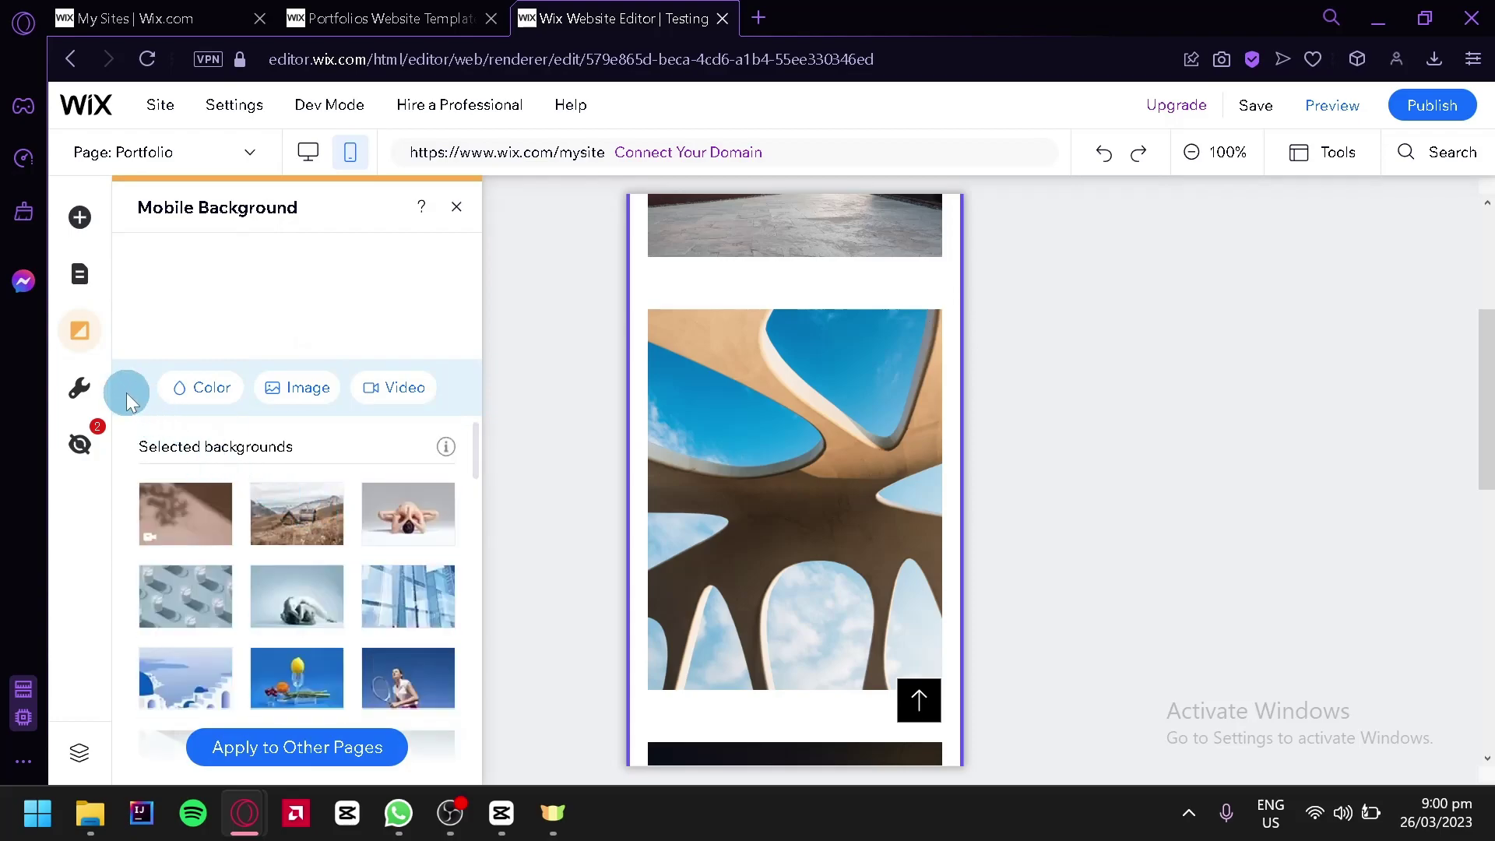
{"action": "left_click", "coordinate": [86, 404]}
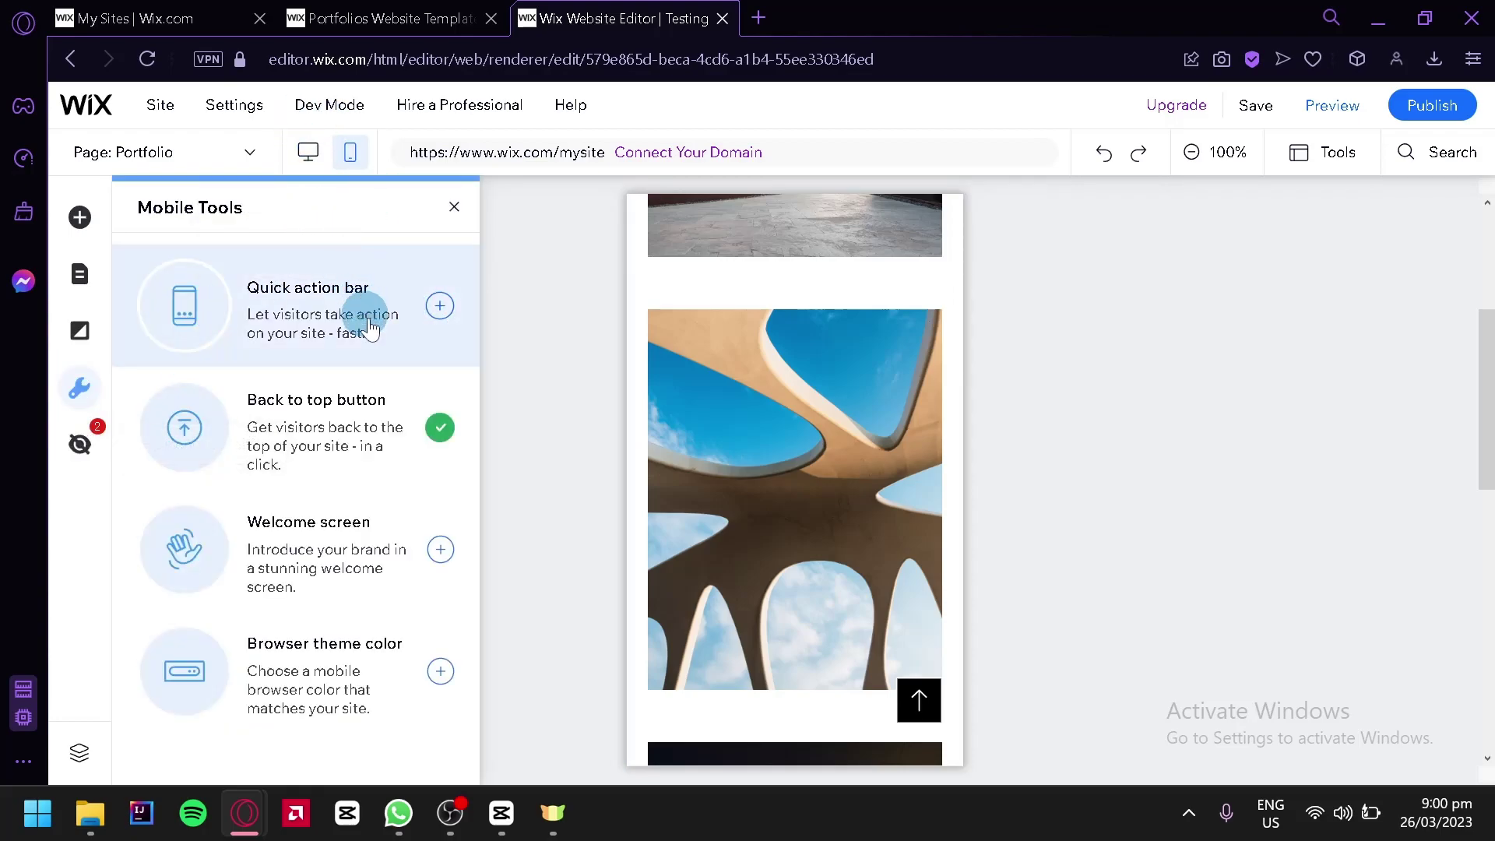
Return to the desktop version and review the header and gallery on the Portfolio page.
{"action": "scroll", "coordinate": [787, 415], "scroll_direction": "up", "scroll_amount": 4}
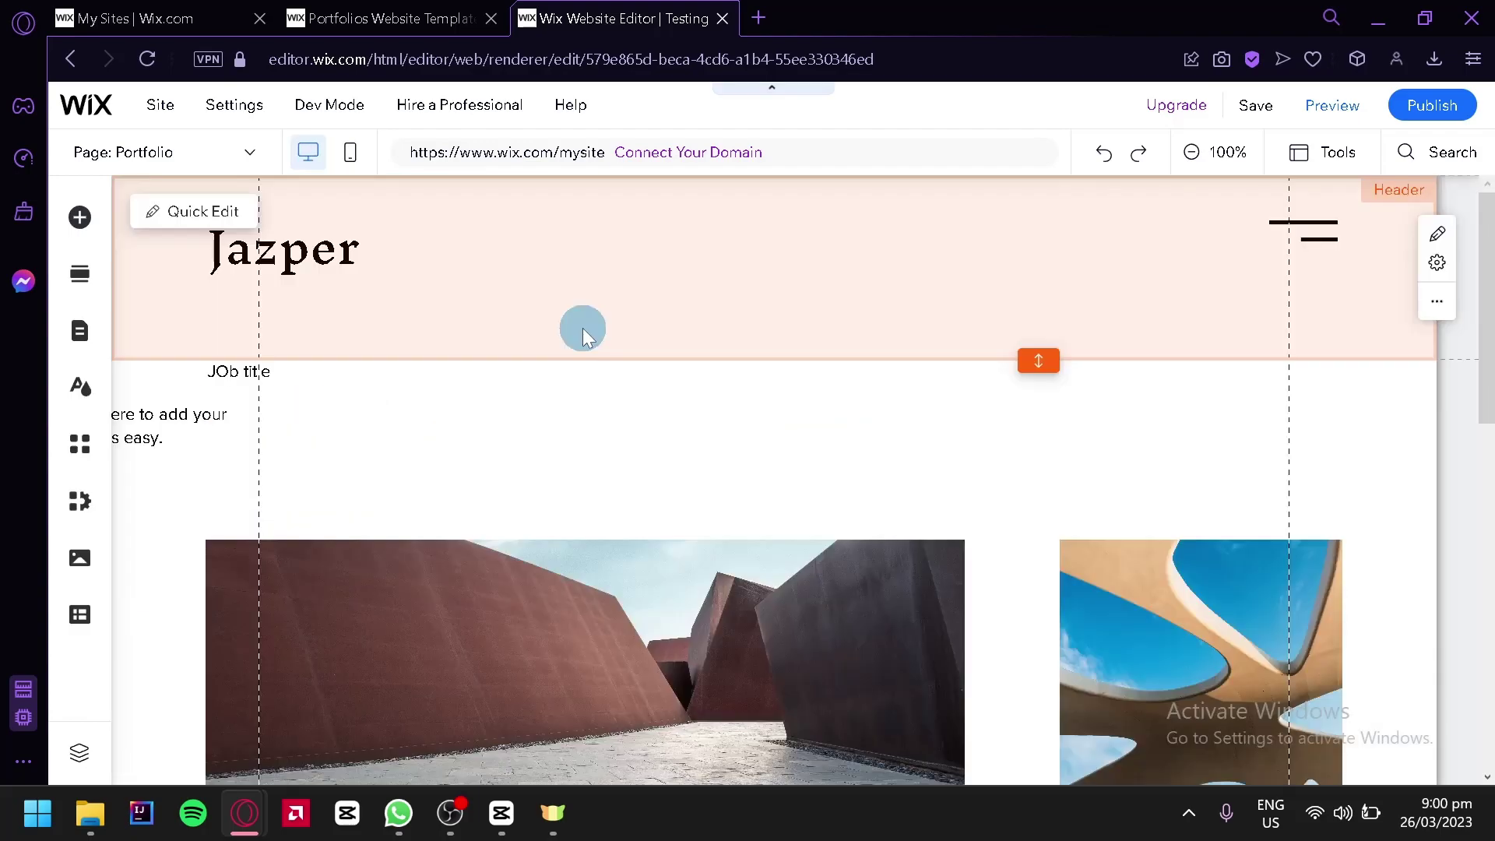
{"action": "scroll", "coordinate": [582, 329], "scroll_direction": "down", "scroll_amount": 2}
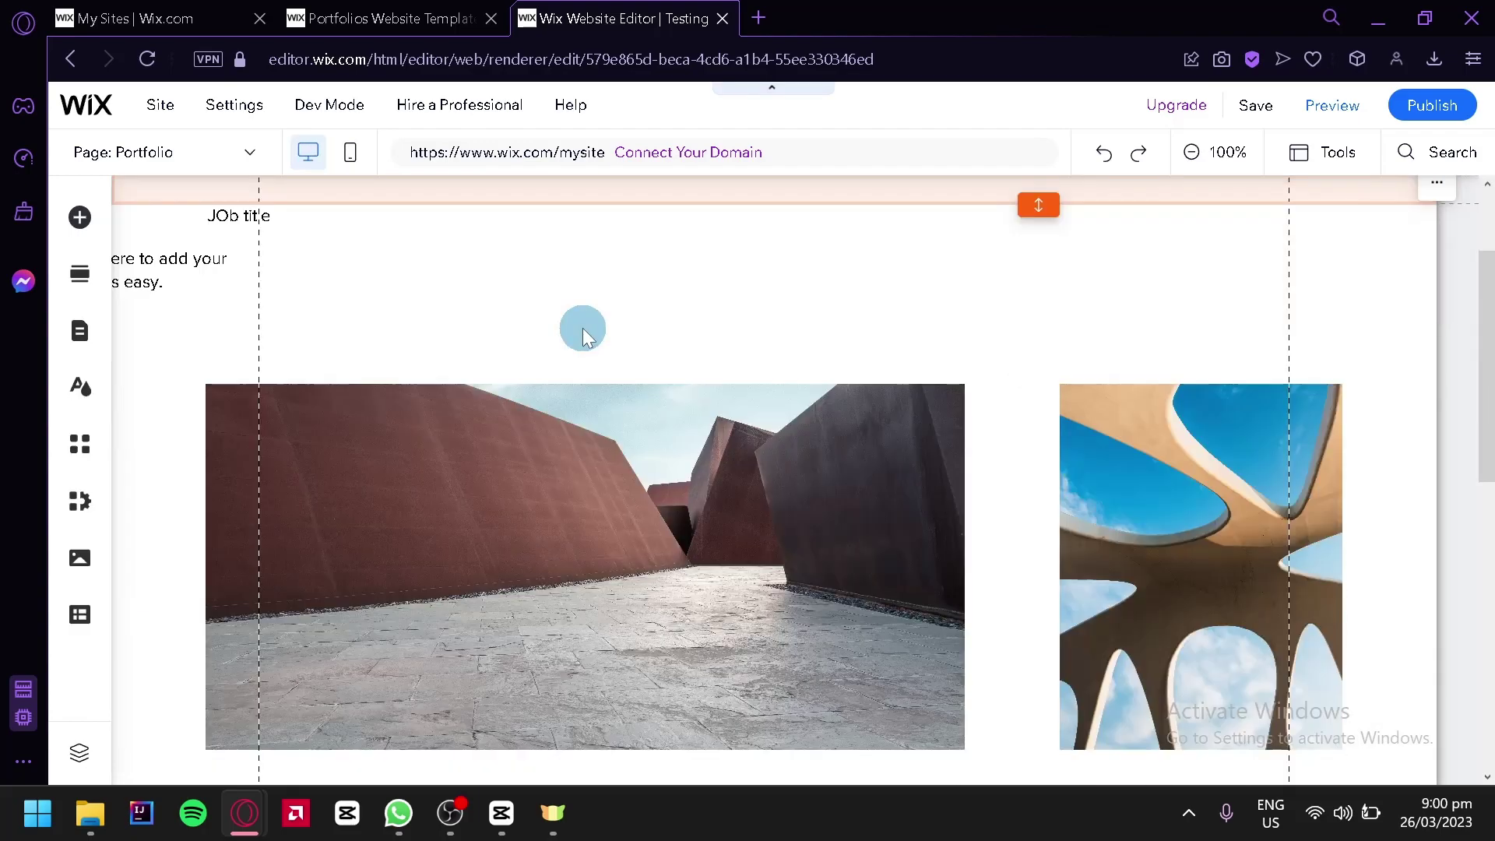
{"action": "scroll", "coordinate": [583, 329], "scroll_direction": "down", "scroll_amount": 2}
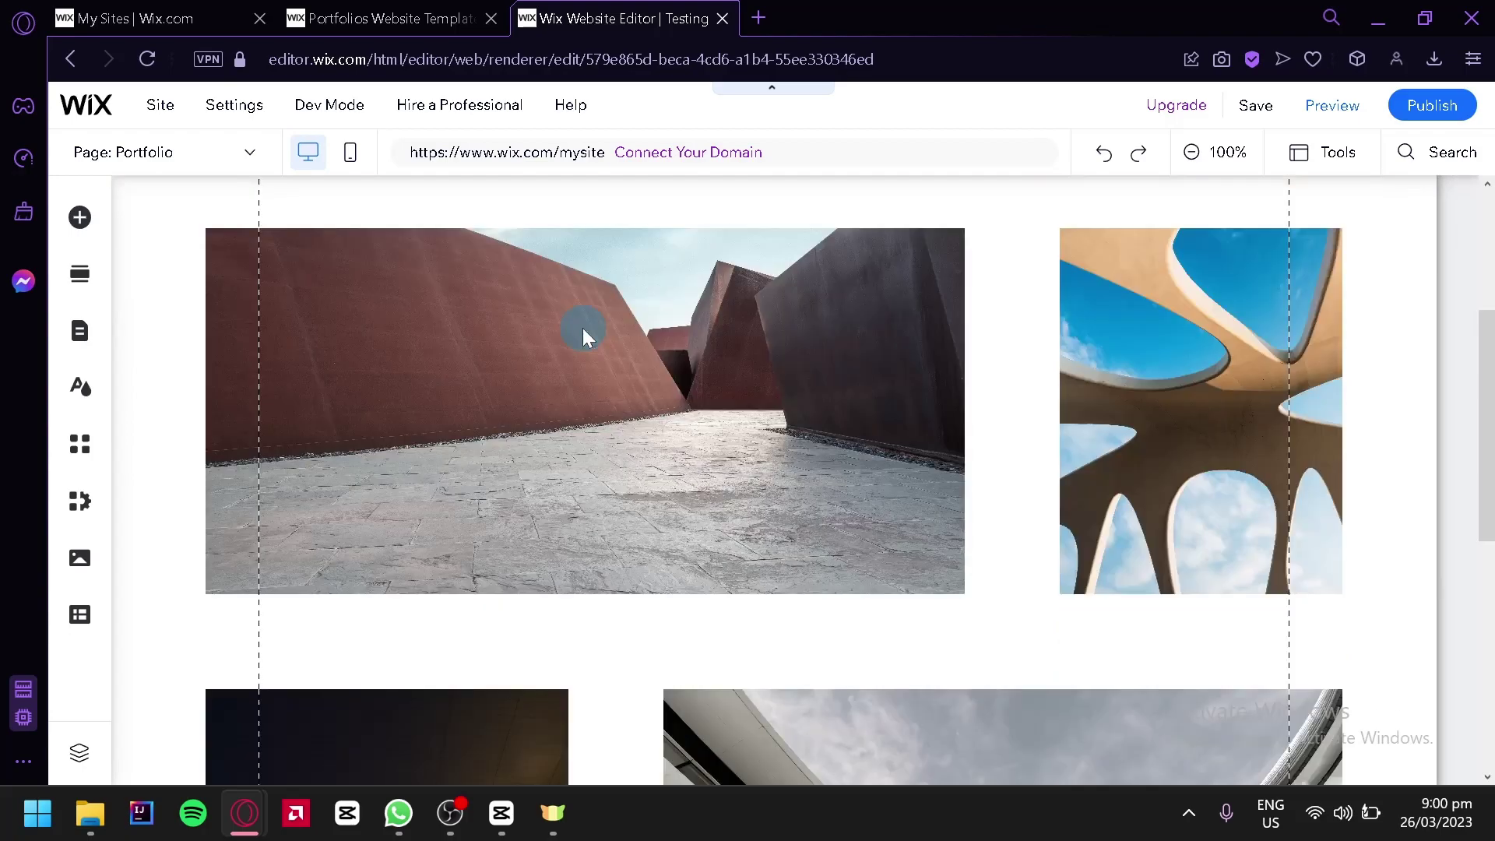
{"action": "scroll", "coordinate": [582, 329], "scroll_direction": "up", "scroll_amount": 4}
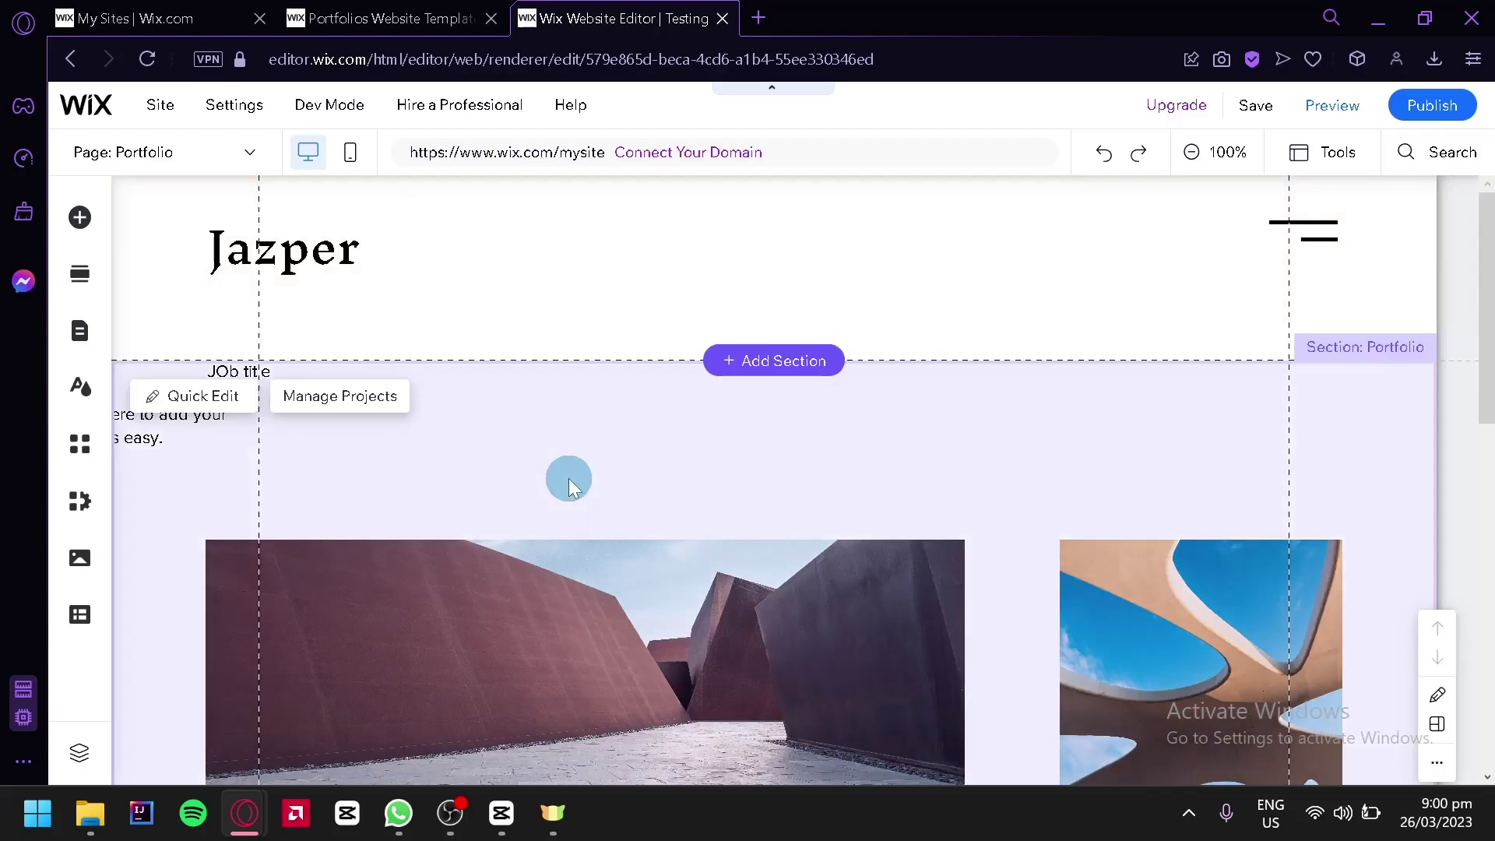
Look over the Portfolio page down to its footer and review its gallery images in the desktop preview.
{"action": "scroll", "coordinate": [568, 478], "scroll_direction": "down", "scroll_amount": 4}
{"action": "scroll", "coordinate": [779, 467], "scroll_direction": "down", "scroll_amount": 8}
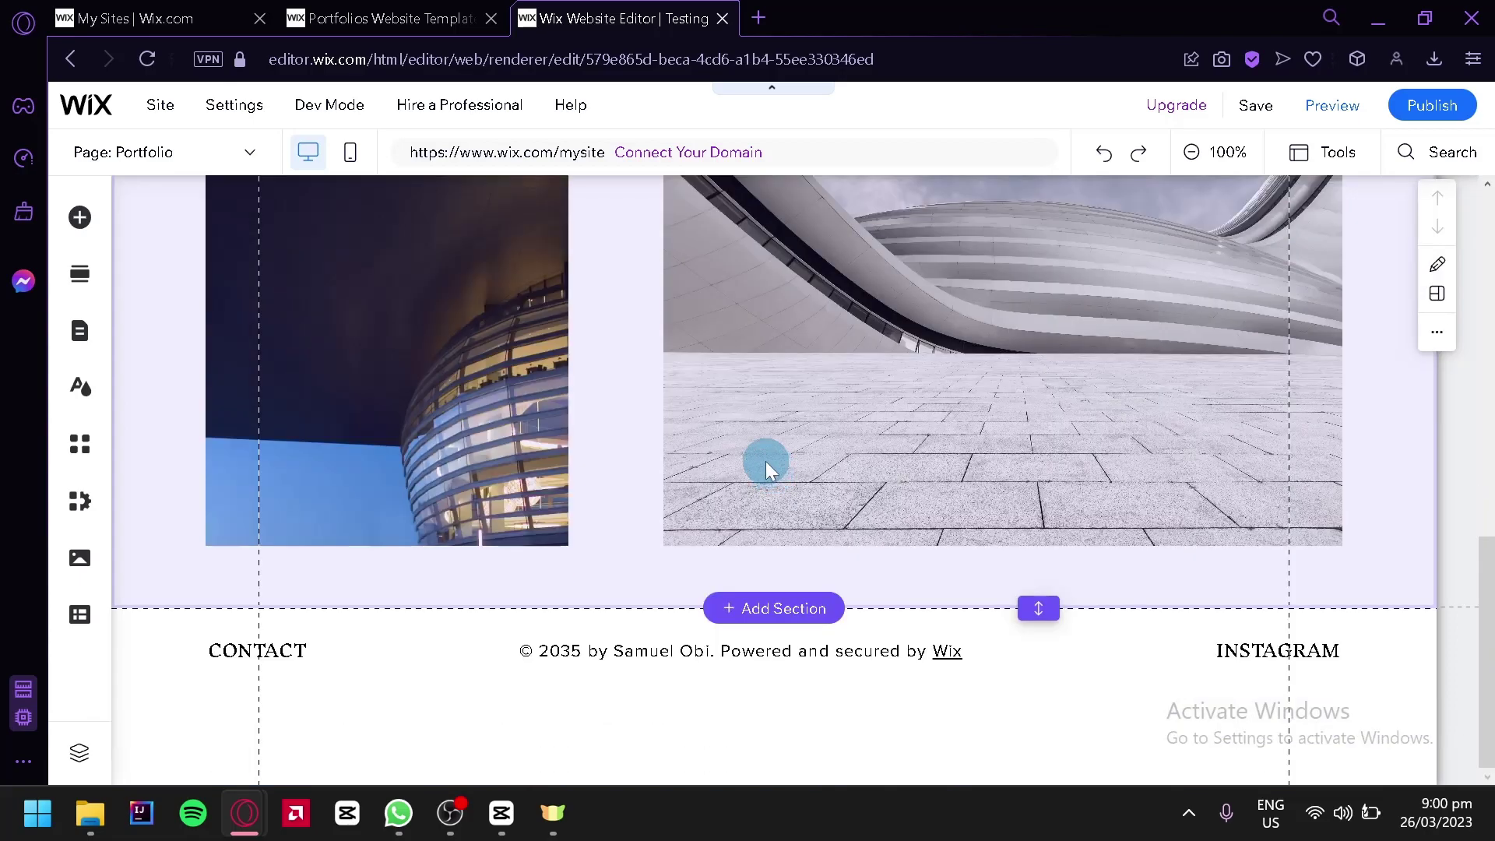
{"action": "scroll", "coordinate": [765, 460], "scroll_direction": "up", "scroll_amount": 12}
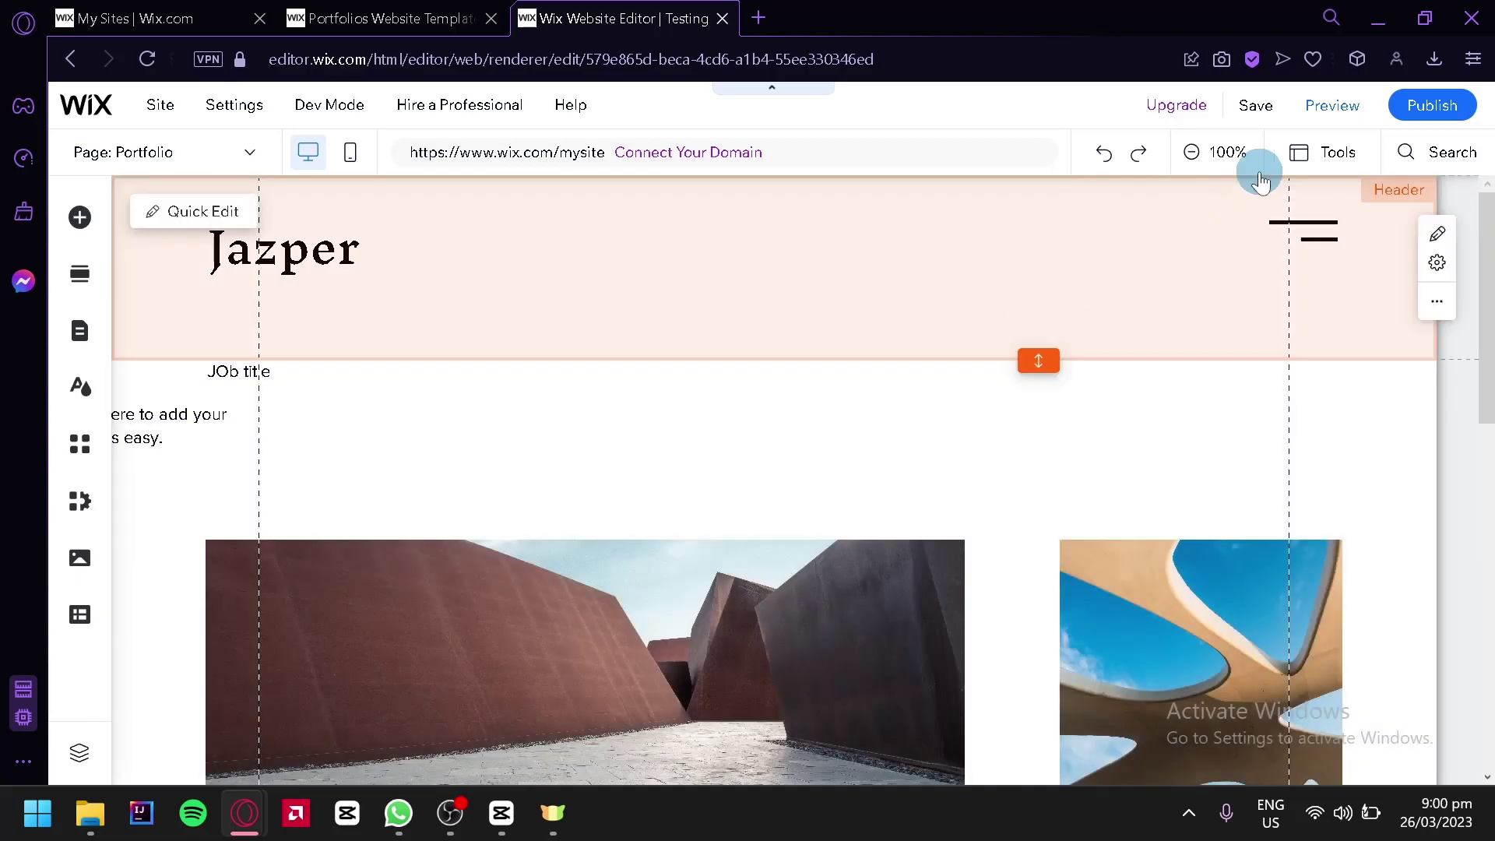
{"action": "left_click", "coordinate": [1343, 113]}
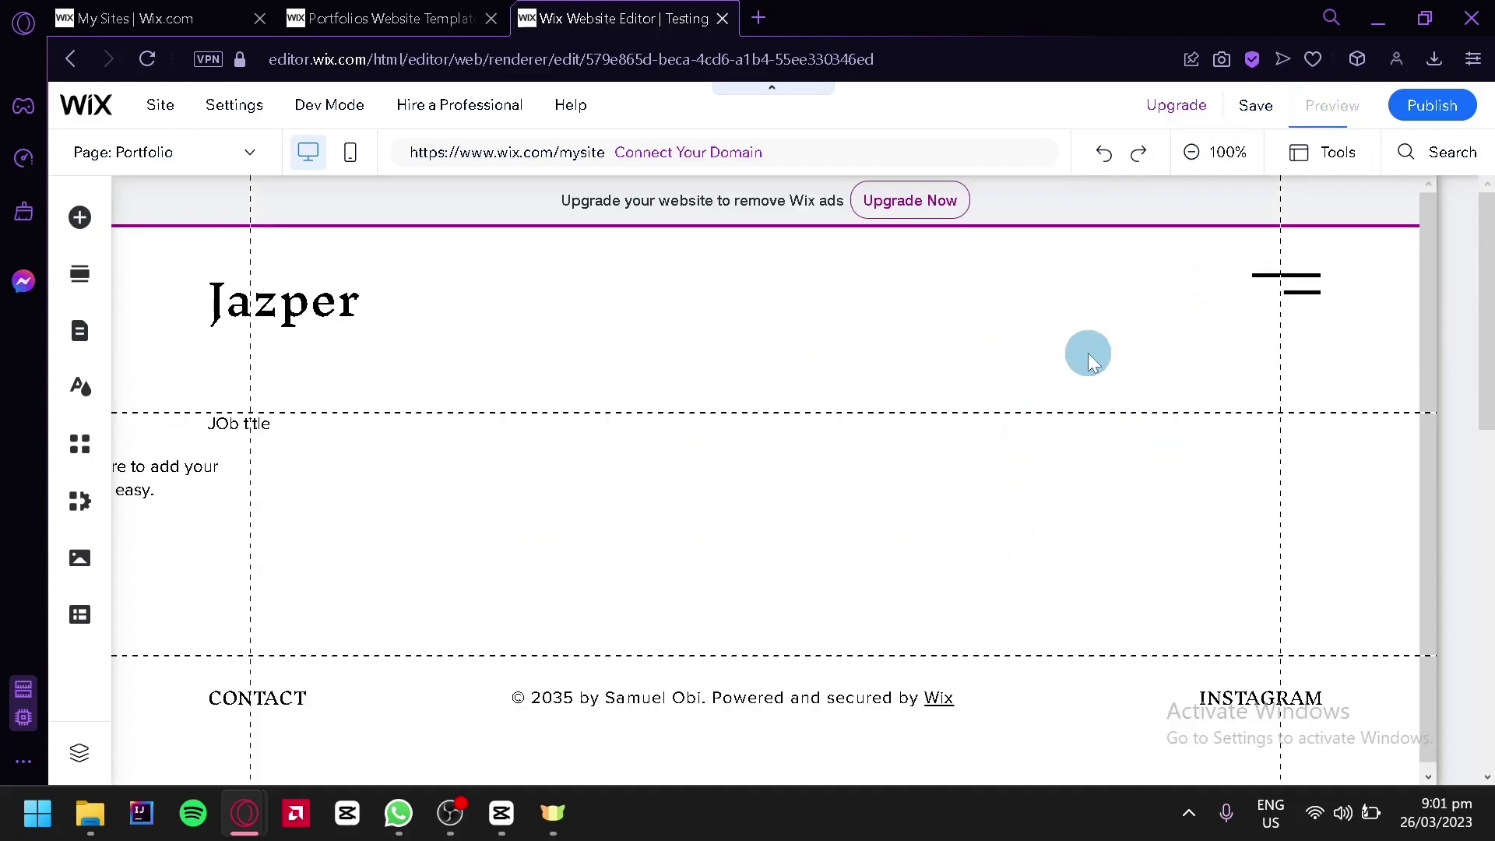
{"action": "scroll", "coordinate": [1133, 343], "scroll_direction": "down", "scroll_amount": 3}
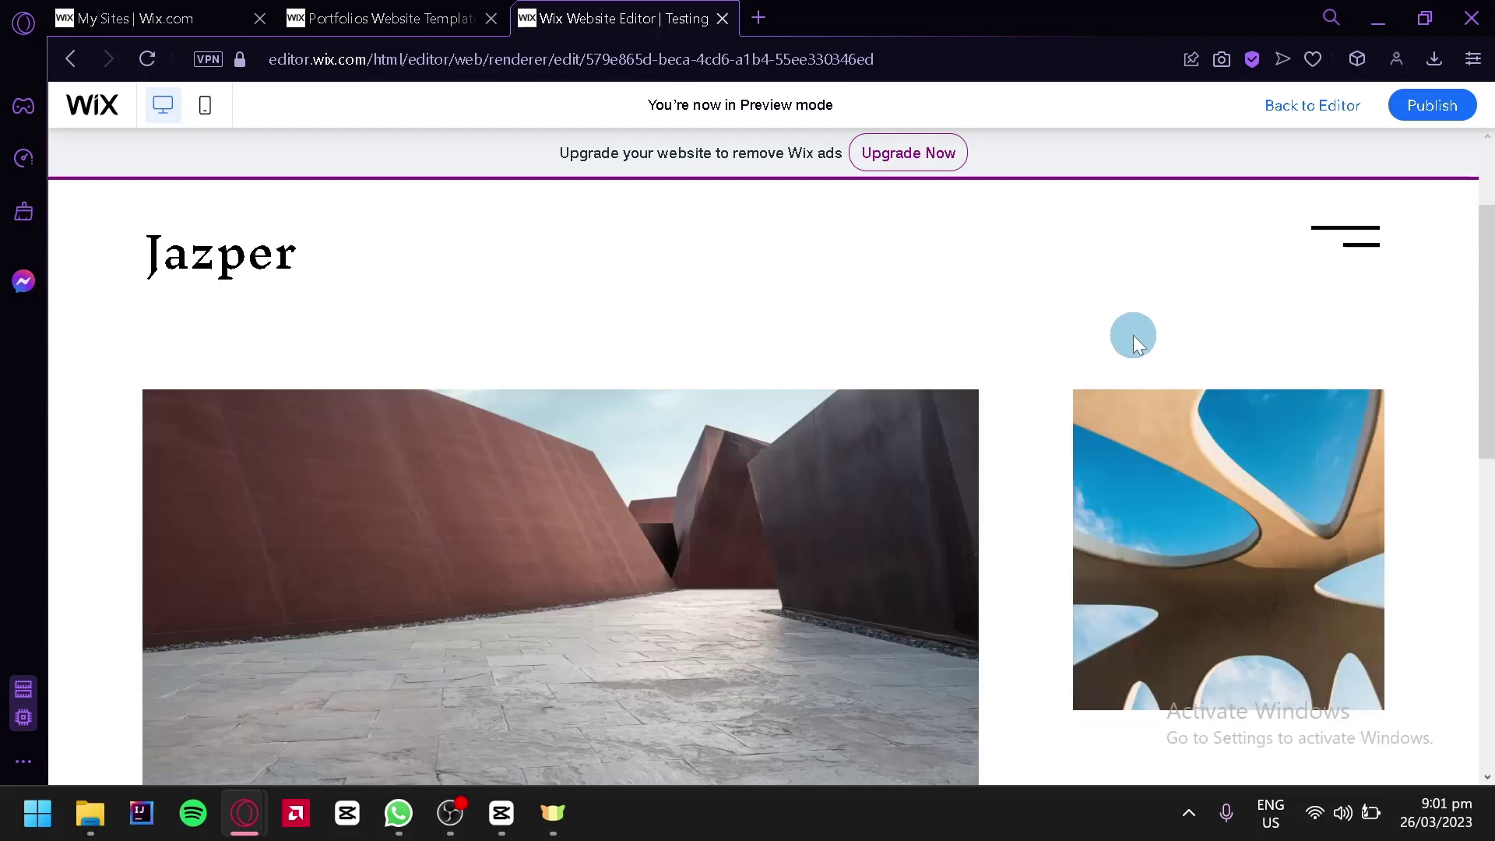
{"action": "scroll", "coordinate": [1084, 361], "scroll_direction": "down", "scroll_amount": 5}
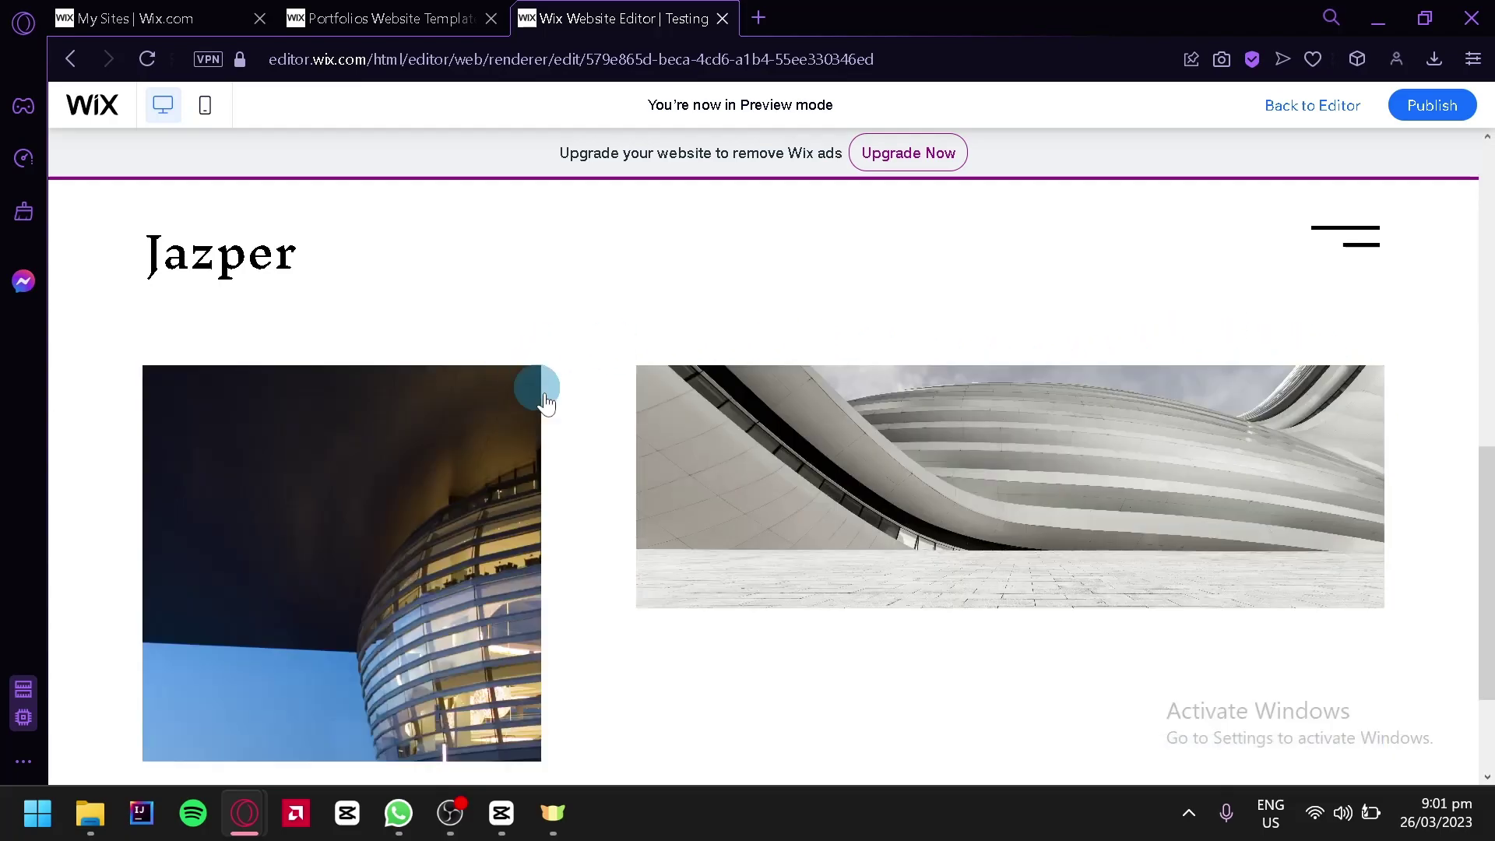
{"action": "scroll", "coordinate": [1188, 563], "scroll_direction": "up", "scroll_amount": 8}
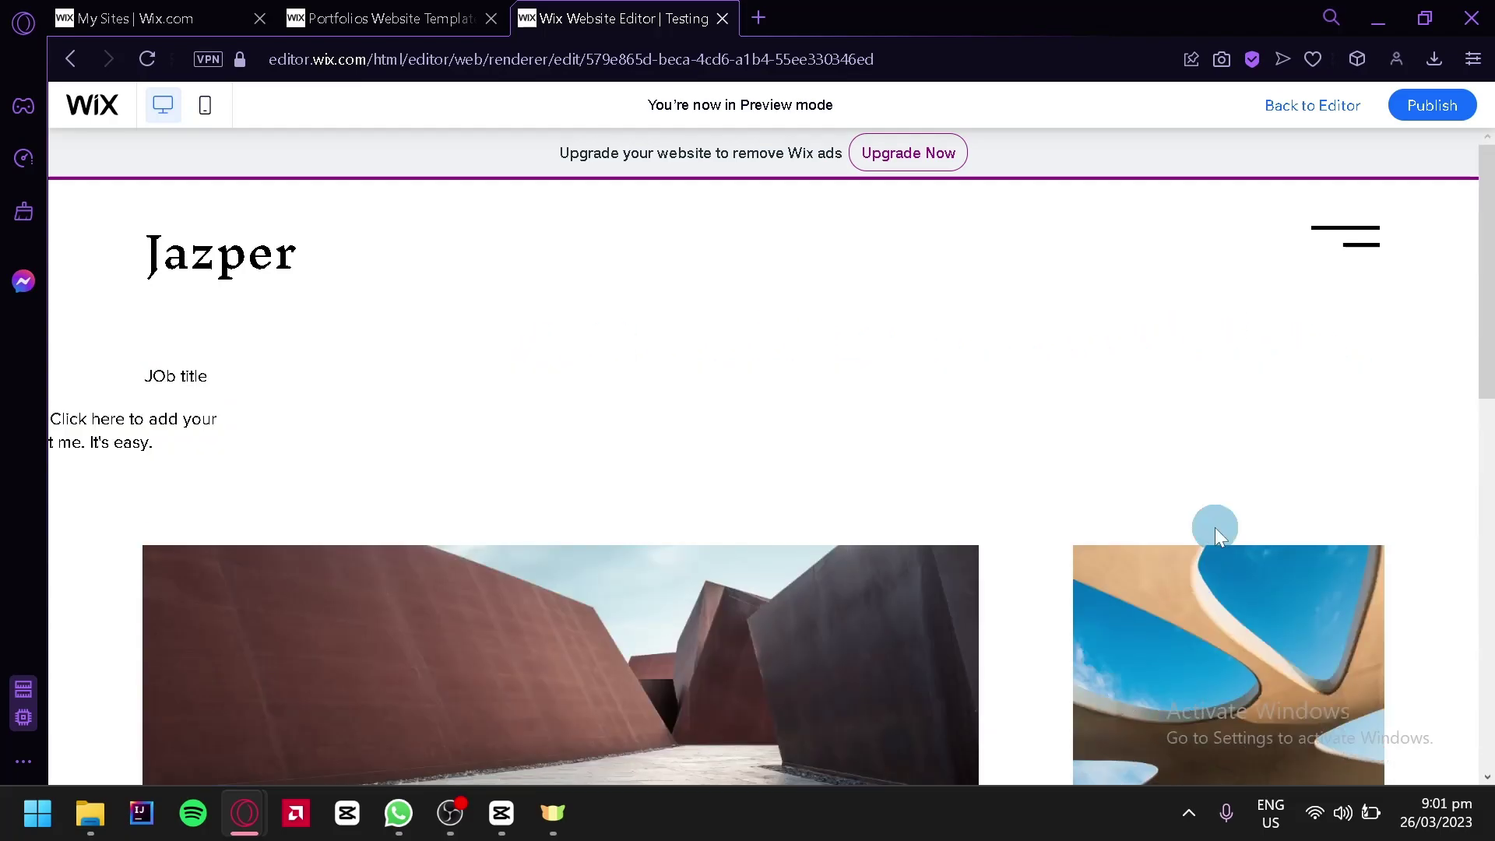
{"action": "scroll", "coordinate": [1216, 529], "scroll_direction": "down", "scroll_amount": 4}
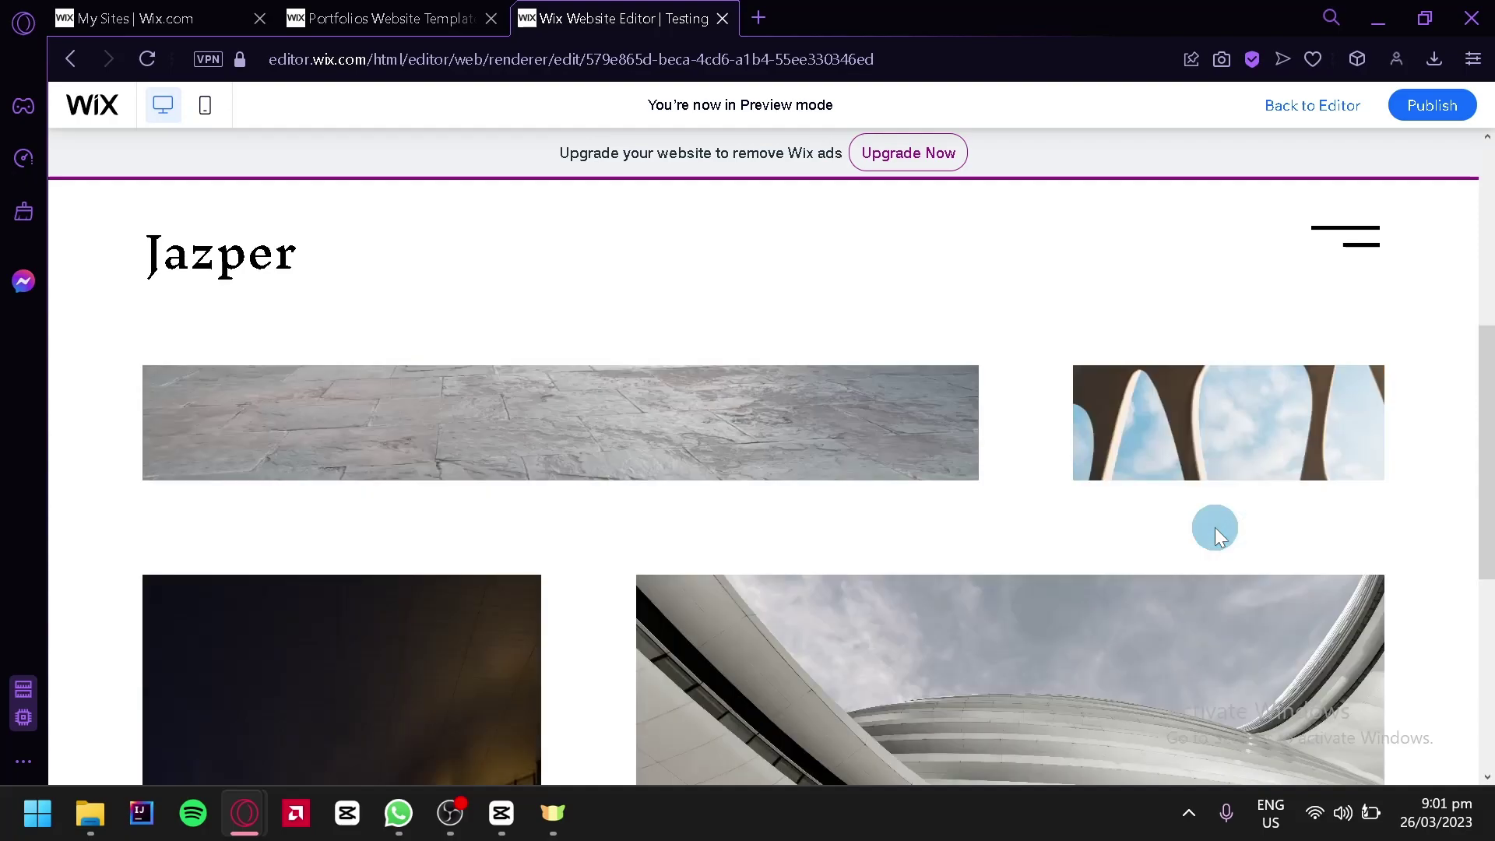
{"action": "scroll", "coordinate": [1214, 536], "scroll_direction": "down", "scroll_amount": 2}
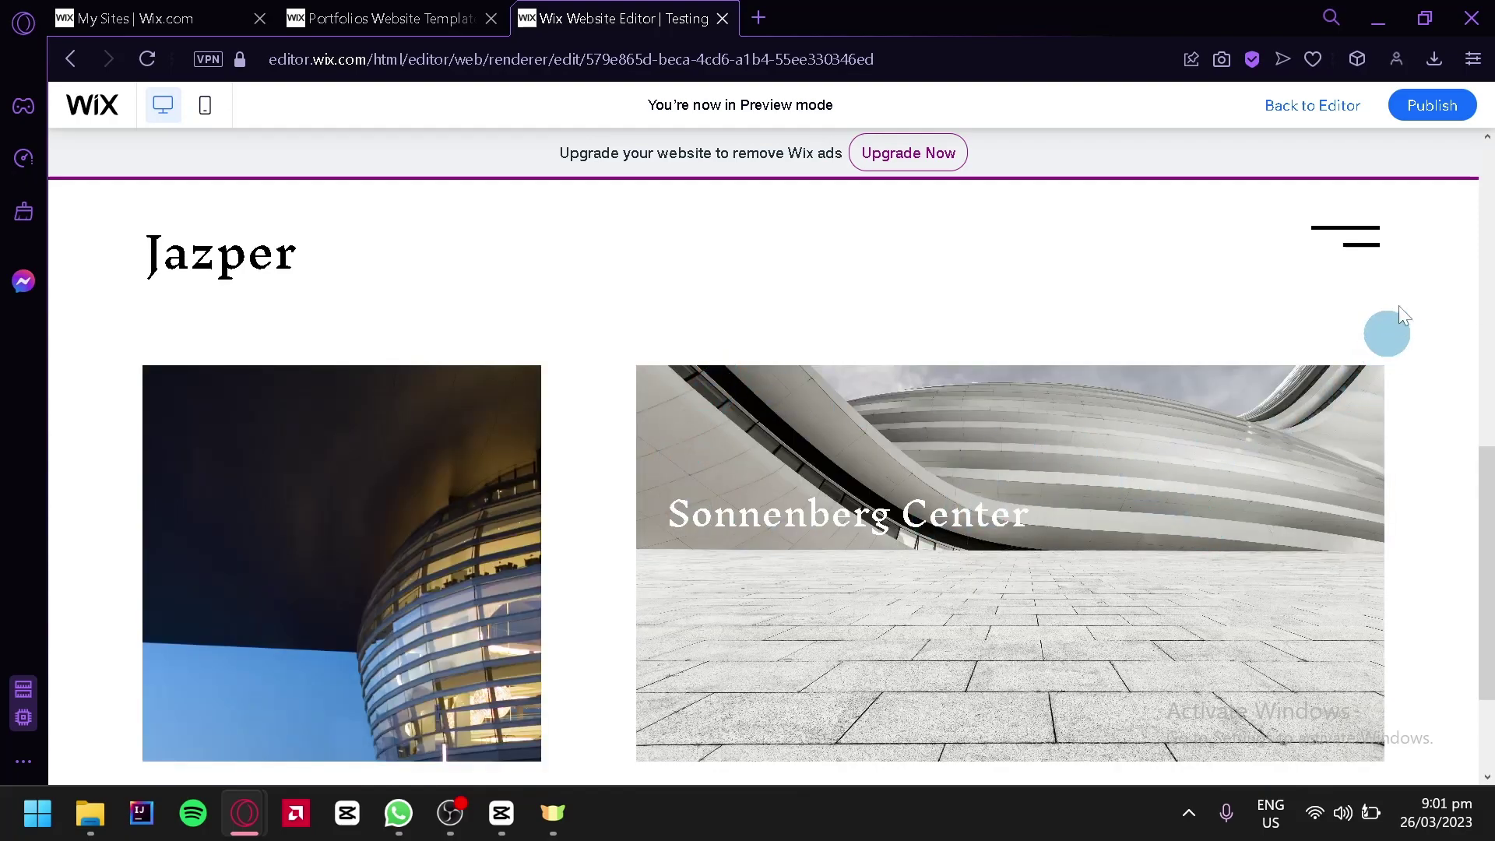
Begin publishing and save the site under the free Wix.com domain with the address ending "portfolio".
{"action": "left_click", "coordinate": [1417, 109]}
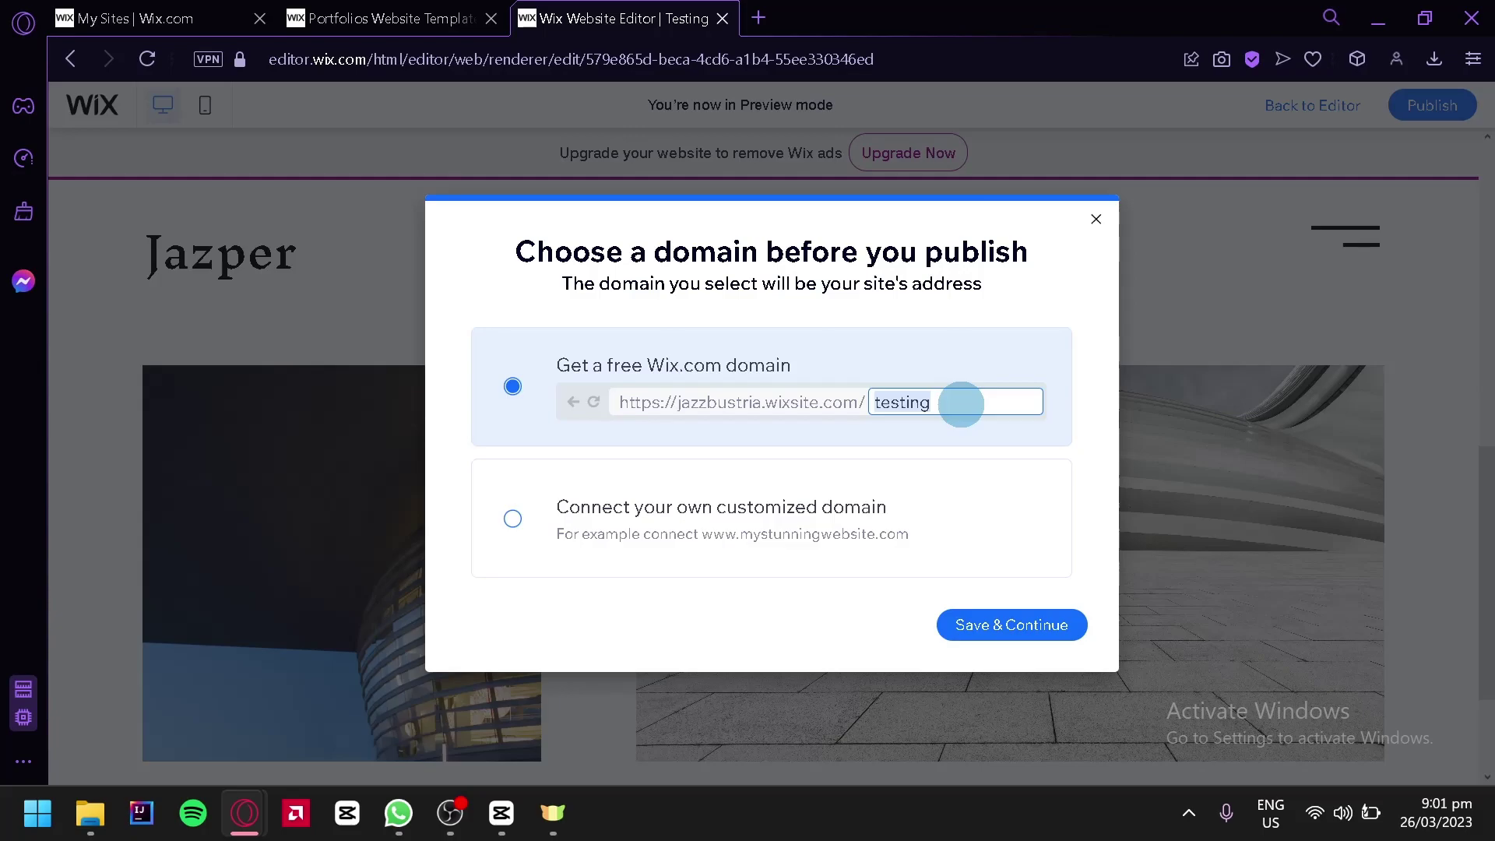
{"action": "key", "text": "BackSpace"}
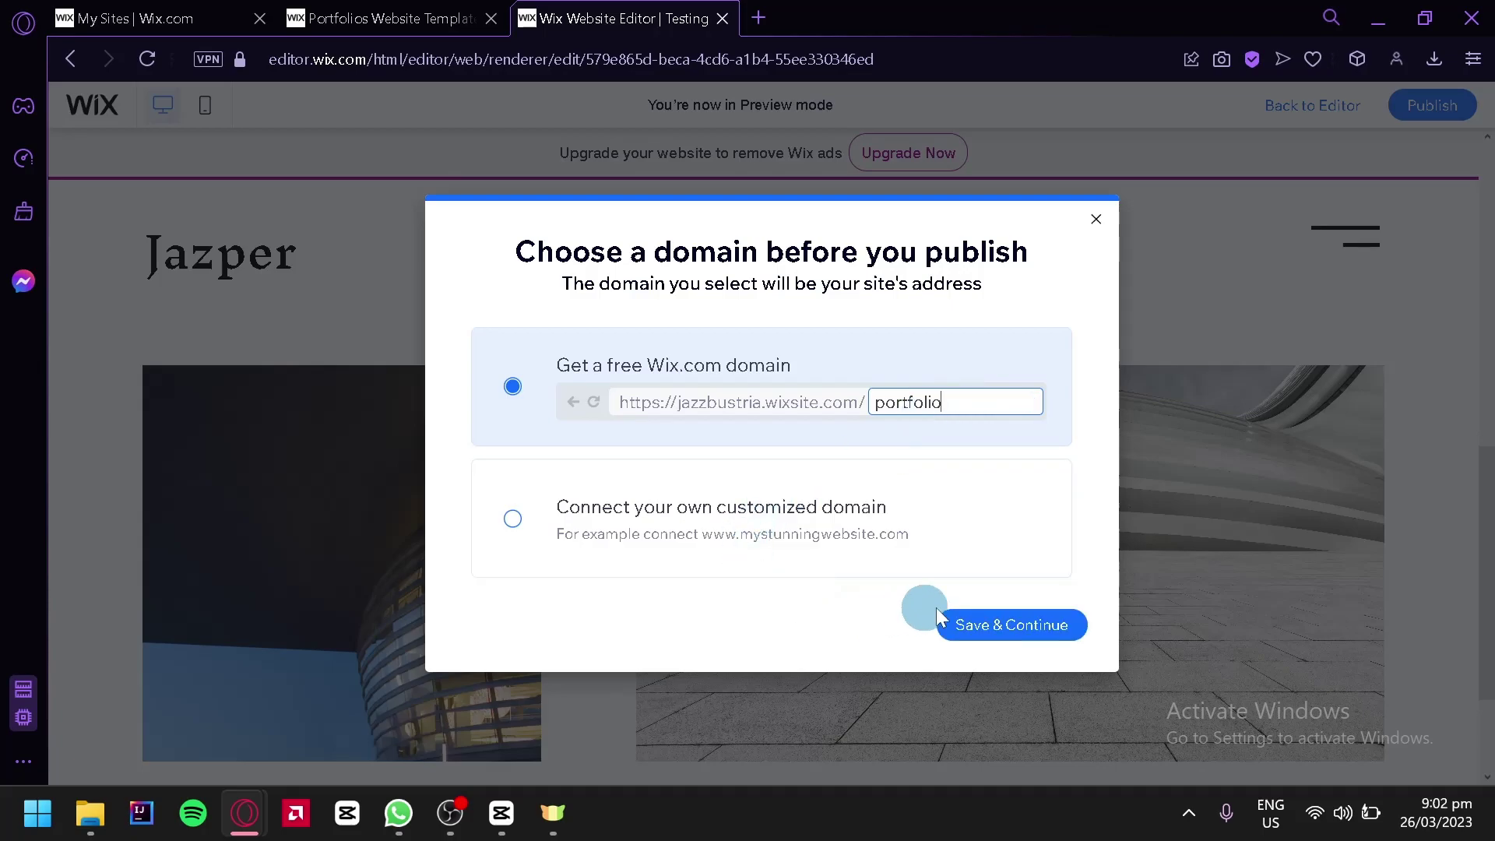
{"action": "left_click", "coordinate": [983, 643]}
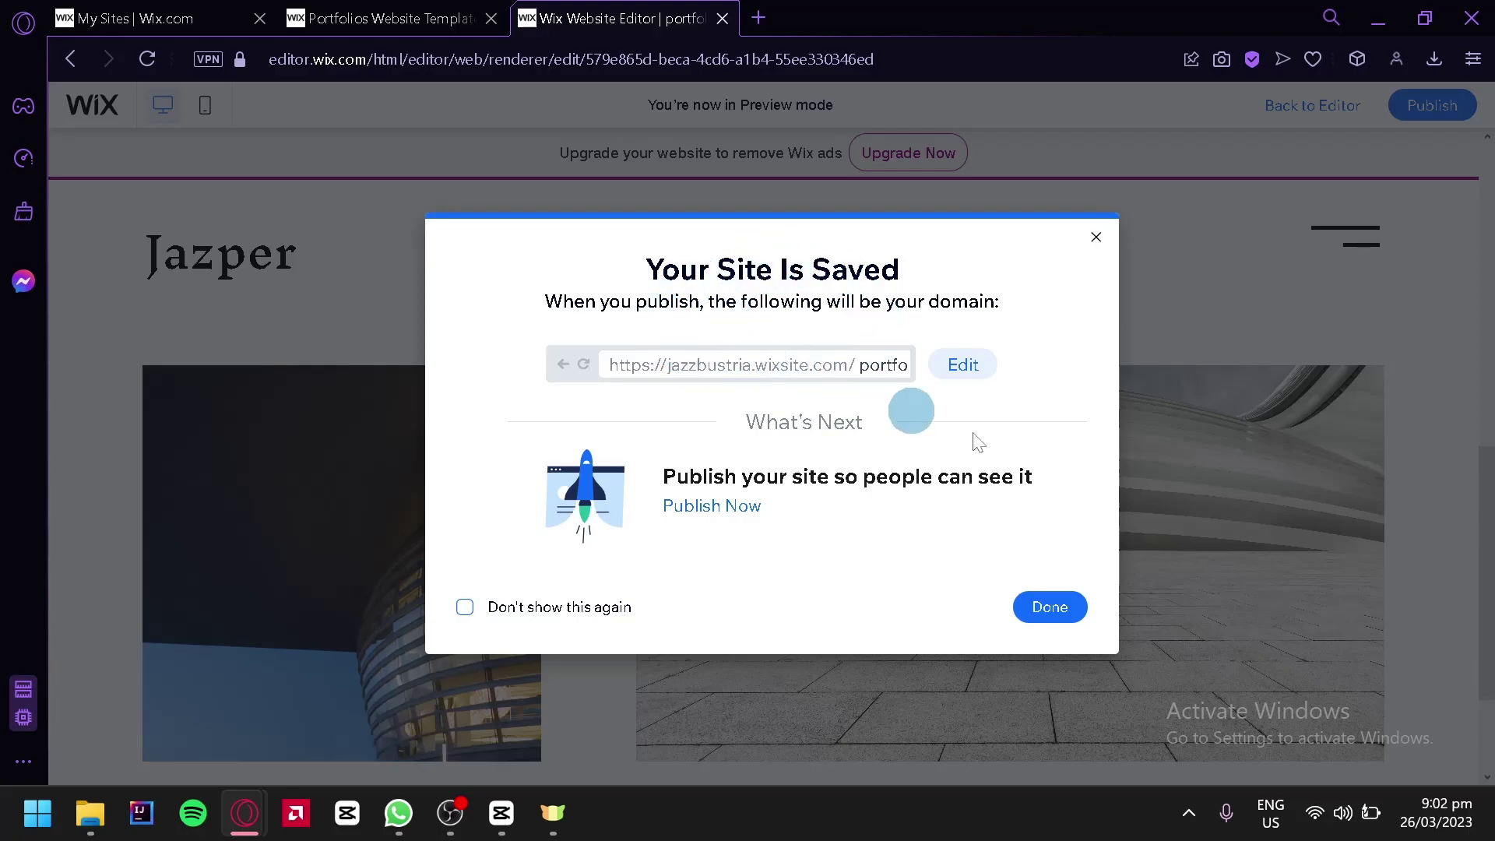
Finish publishing the saved site and open the live website.
{"action": "left_click", "coordinate": [1049, 611]}
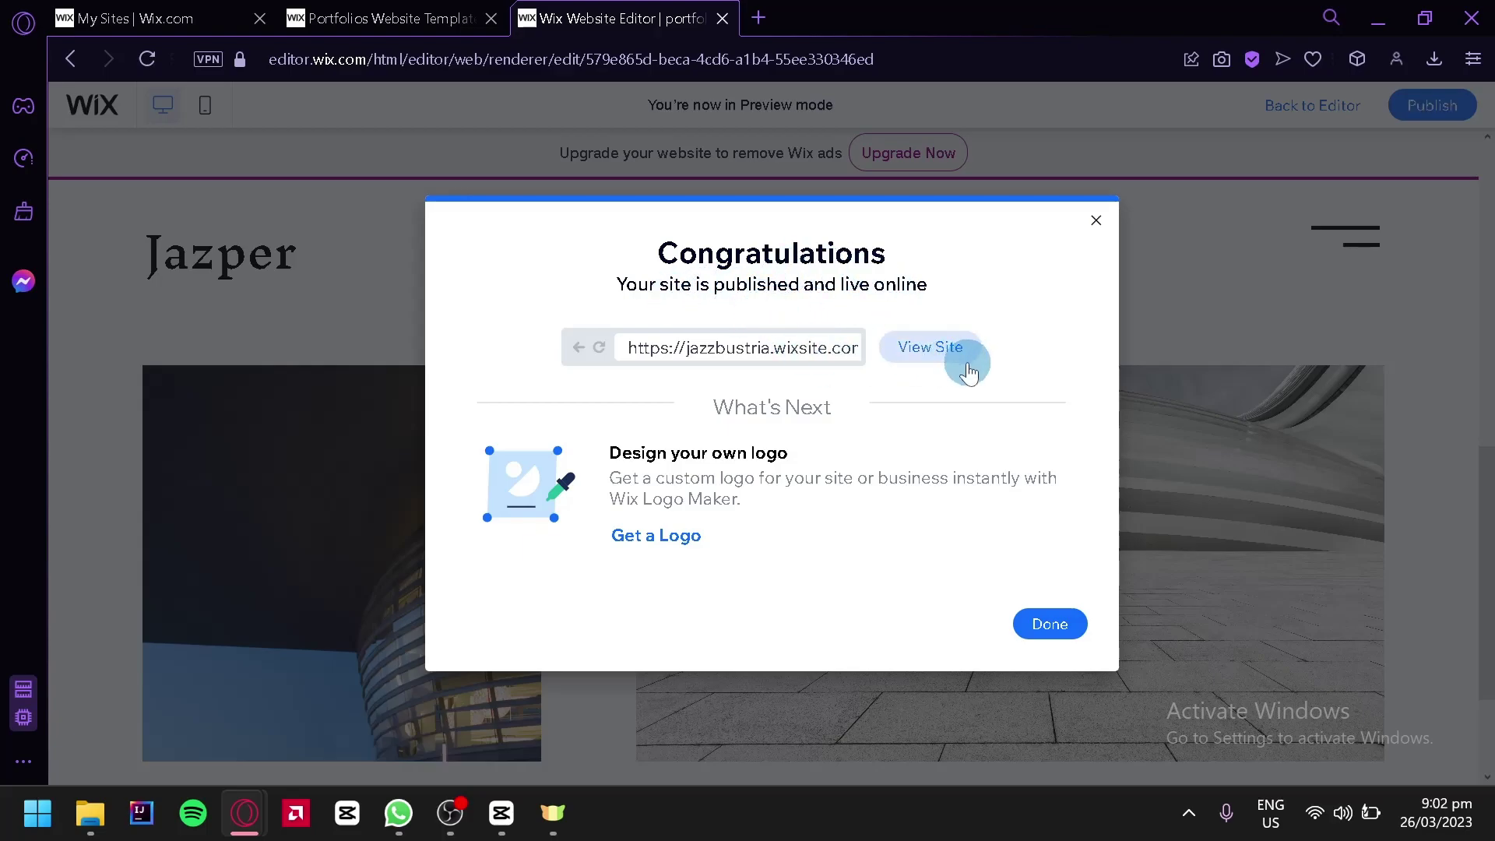
{"action": "left_click", "coordinate": [933, 354]}
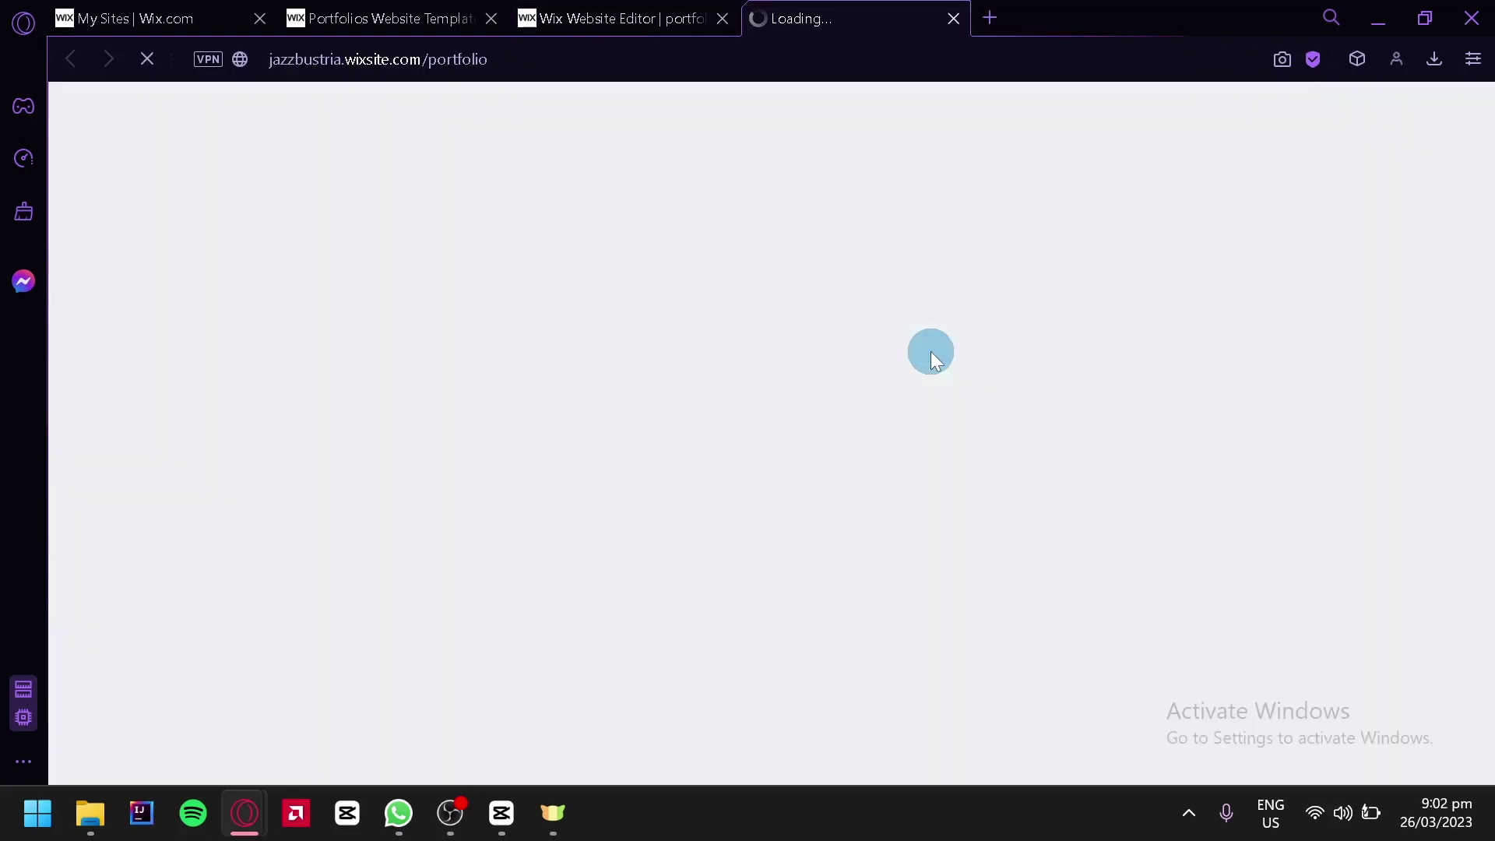